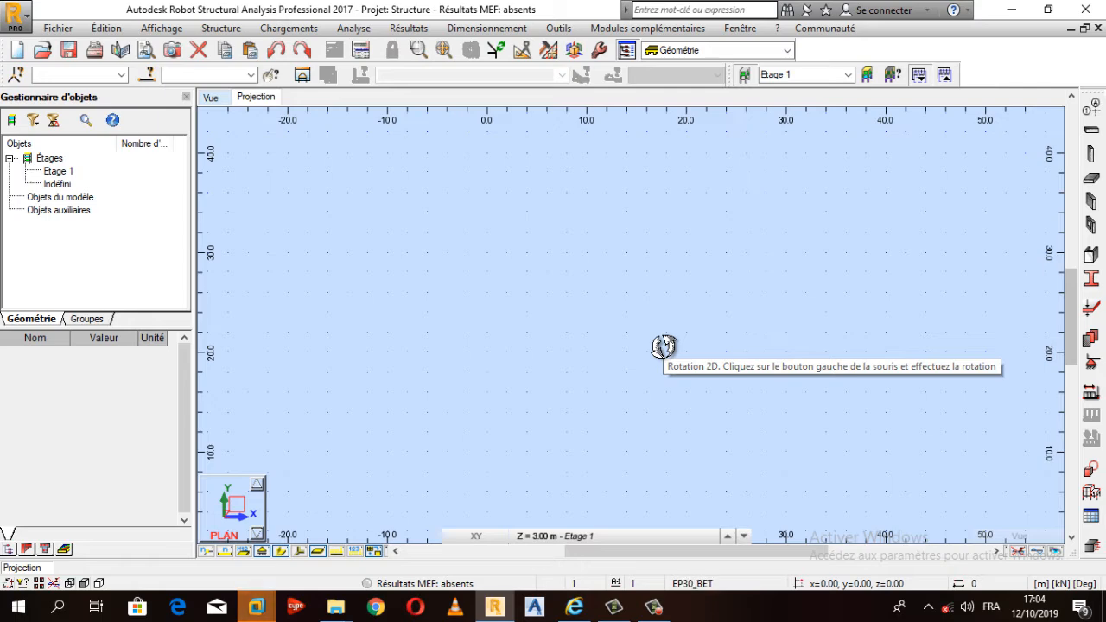
Add X-axis construction lines from position 0.00, repeated 3 times with 4 m spacing.
scroll(663, 345, down, 2)
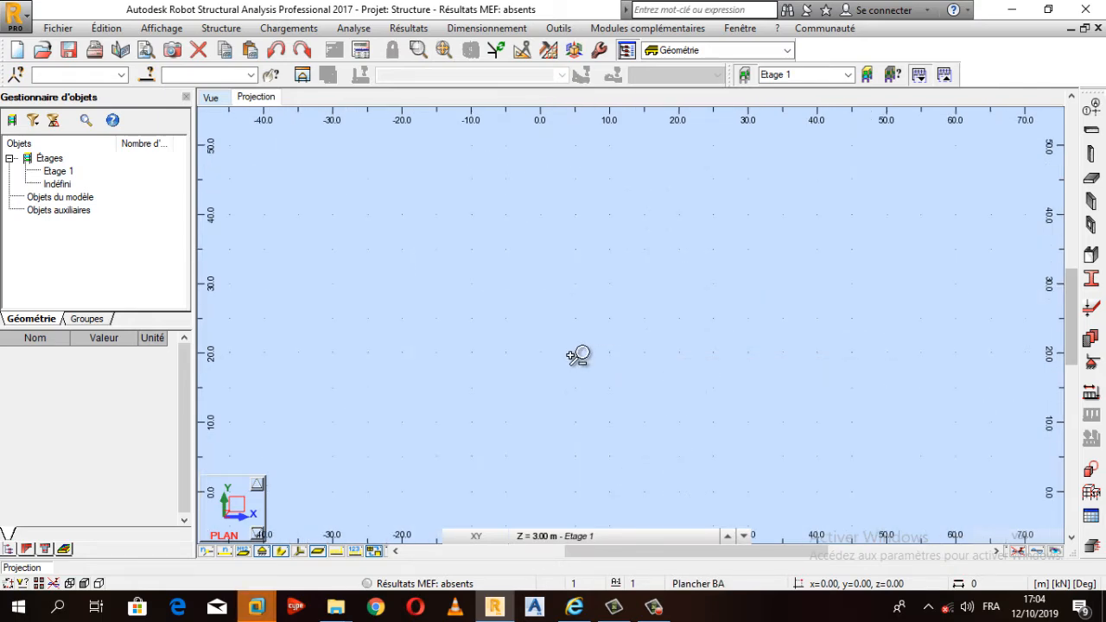
scroll(580, 354, up, 2)
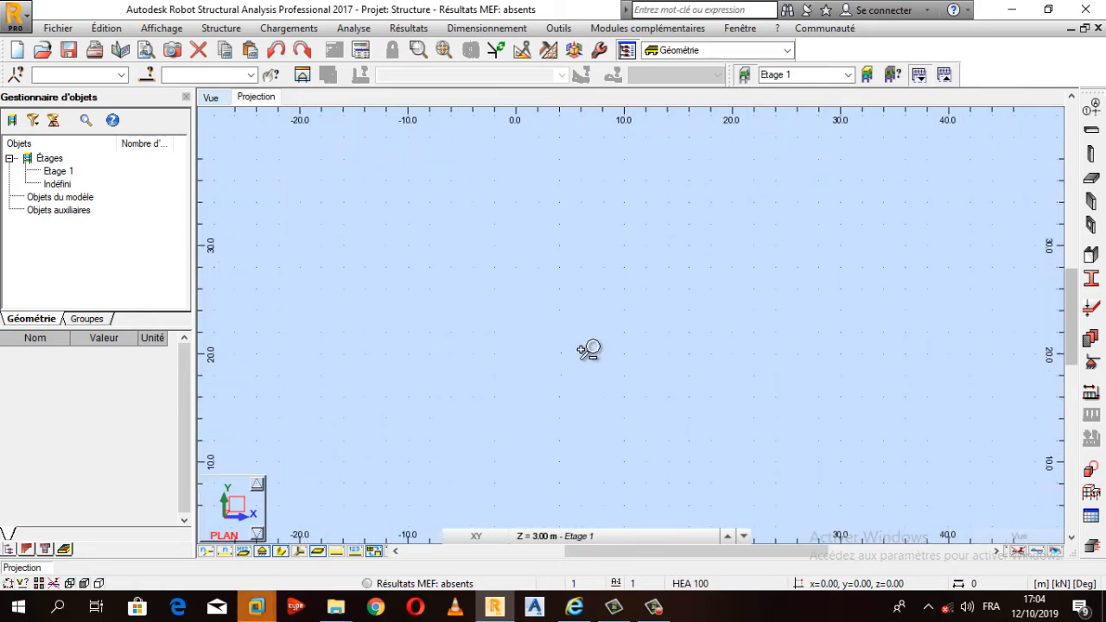
click(1091, 107)
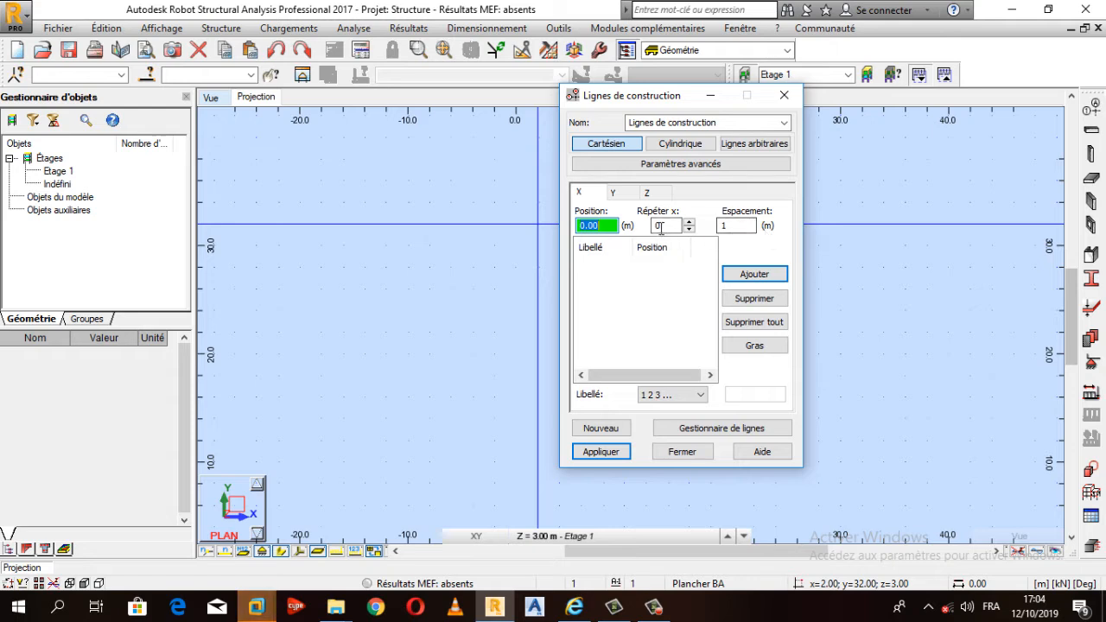
click(660, 226)
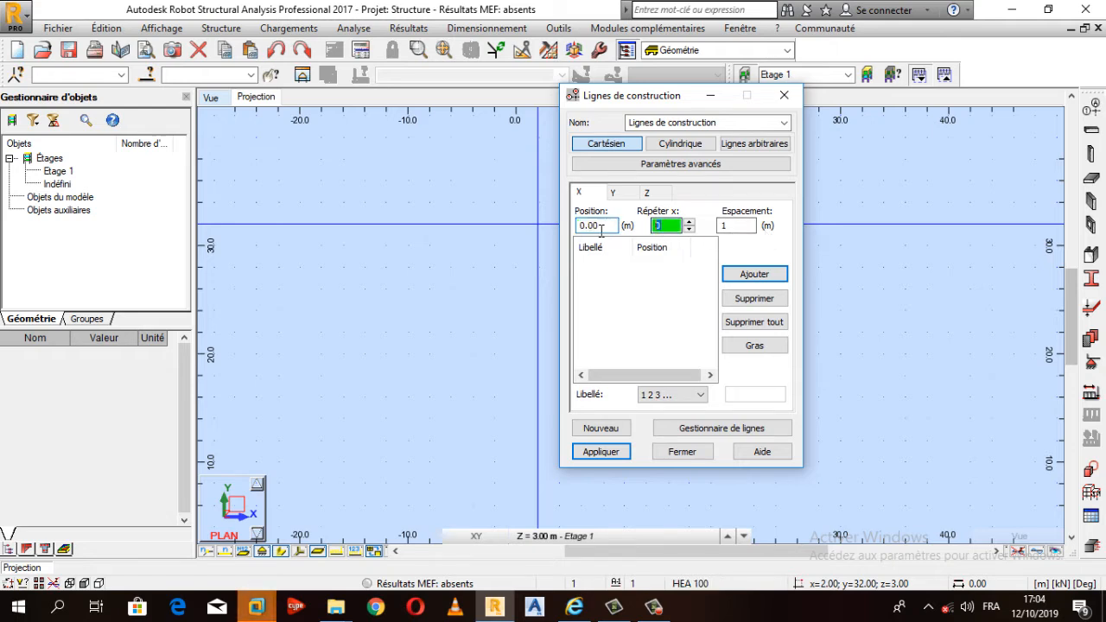
click(722, 224)
text(1)
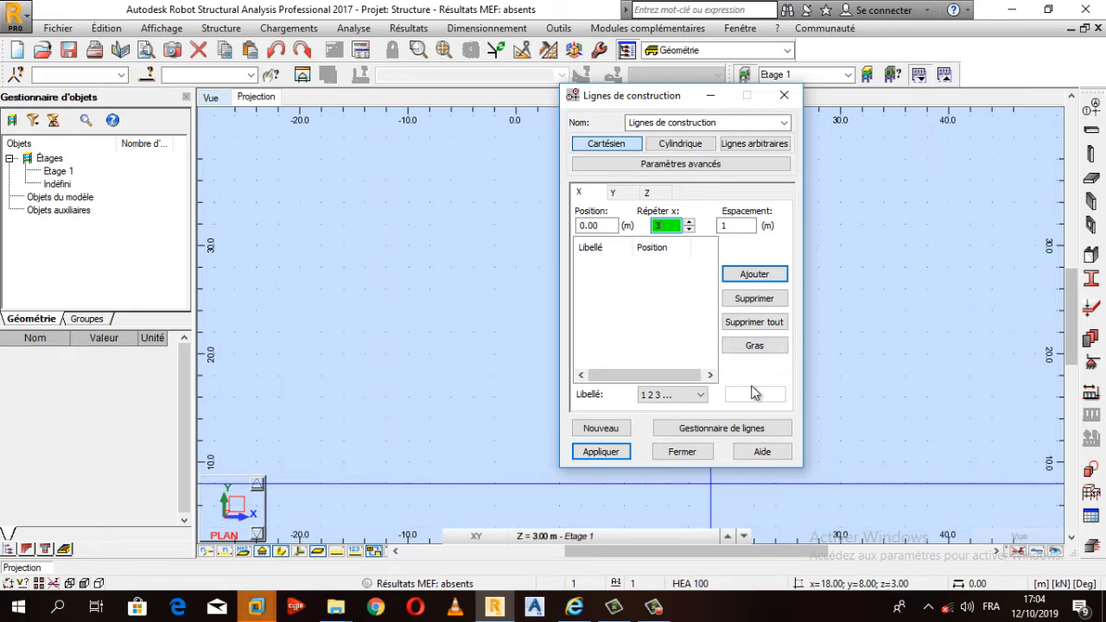
click(739, 224)
text(4)
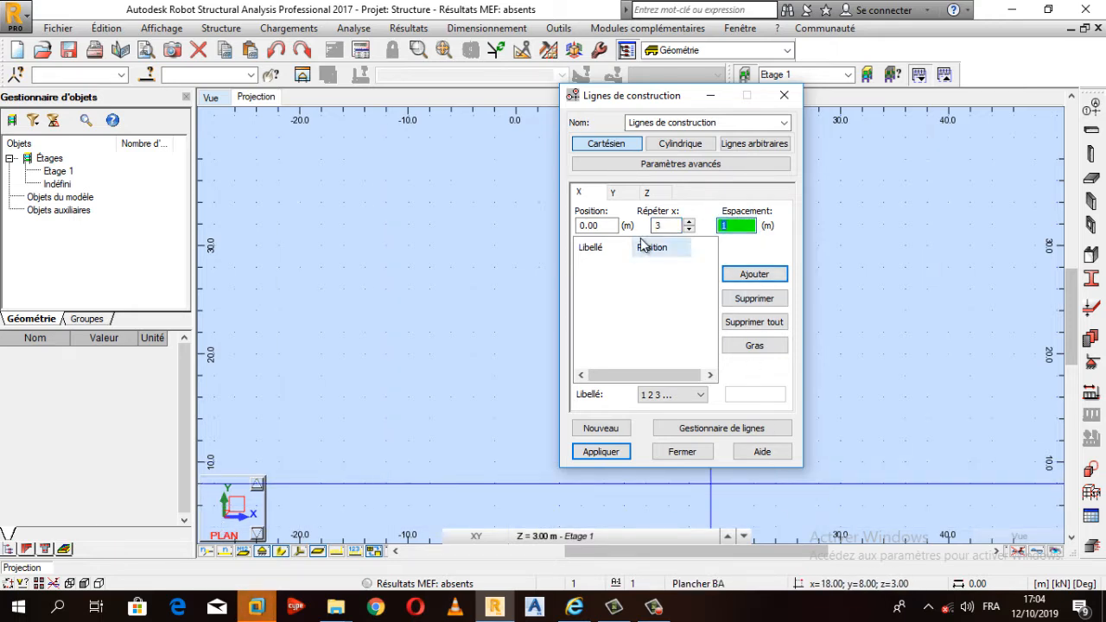
click(754, 274)
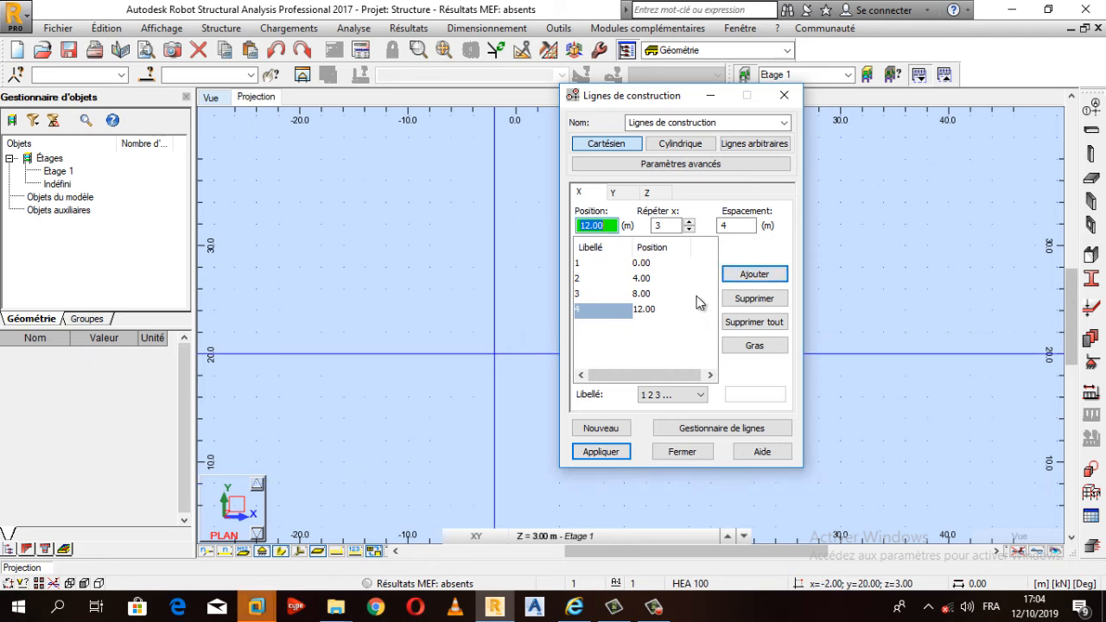
Add Y-axis construction lines from position 0.00, repeated 3 times at 4 m spacing, and apply the grid.
click(615, 193)
click(670, 225)
text(3)
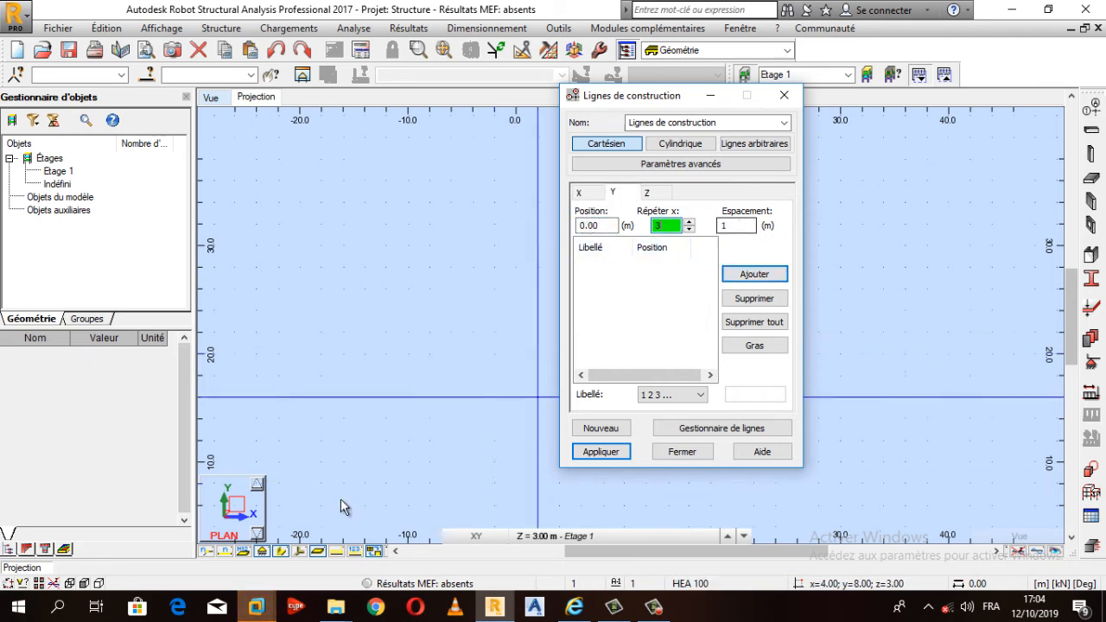
click(739, 226)
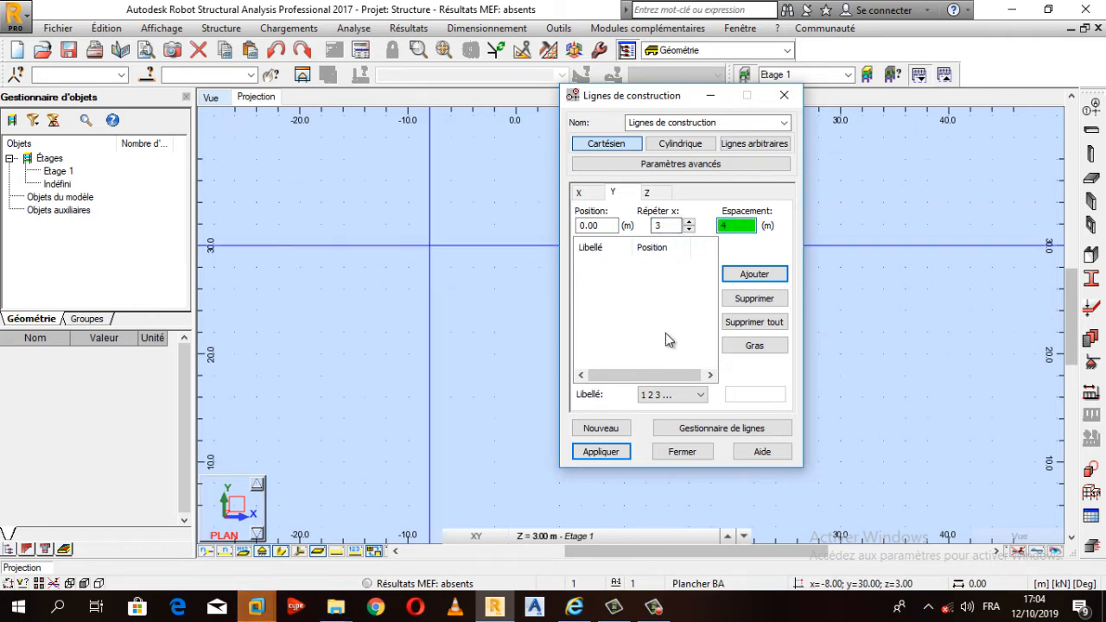
text(4)
click(744, 275)
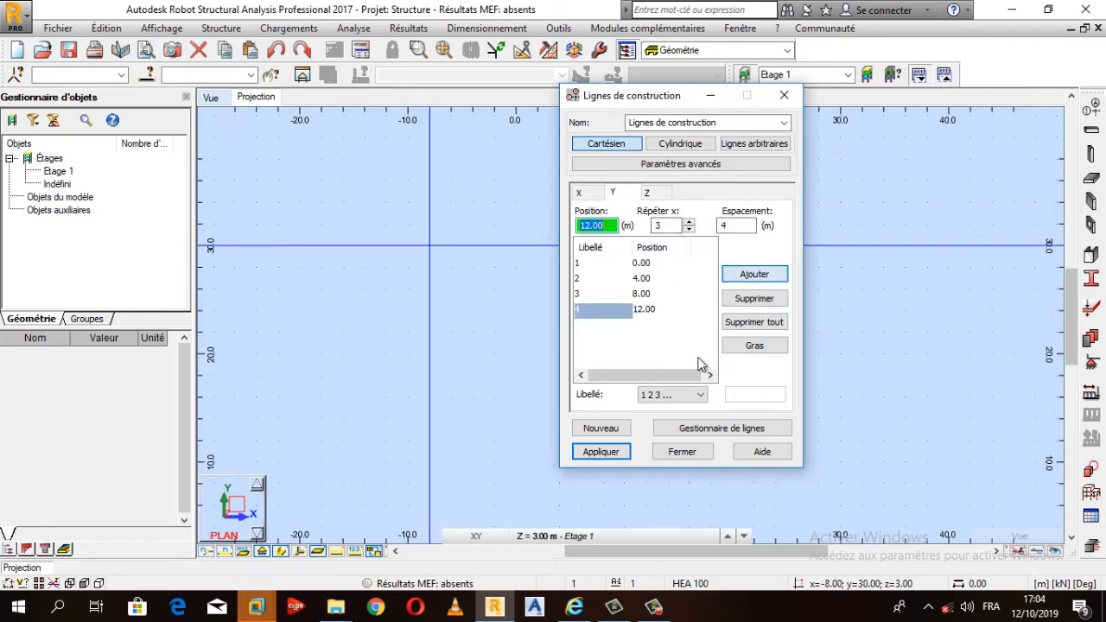
click(608, 454)
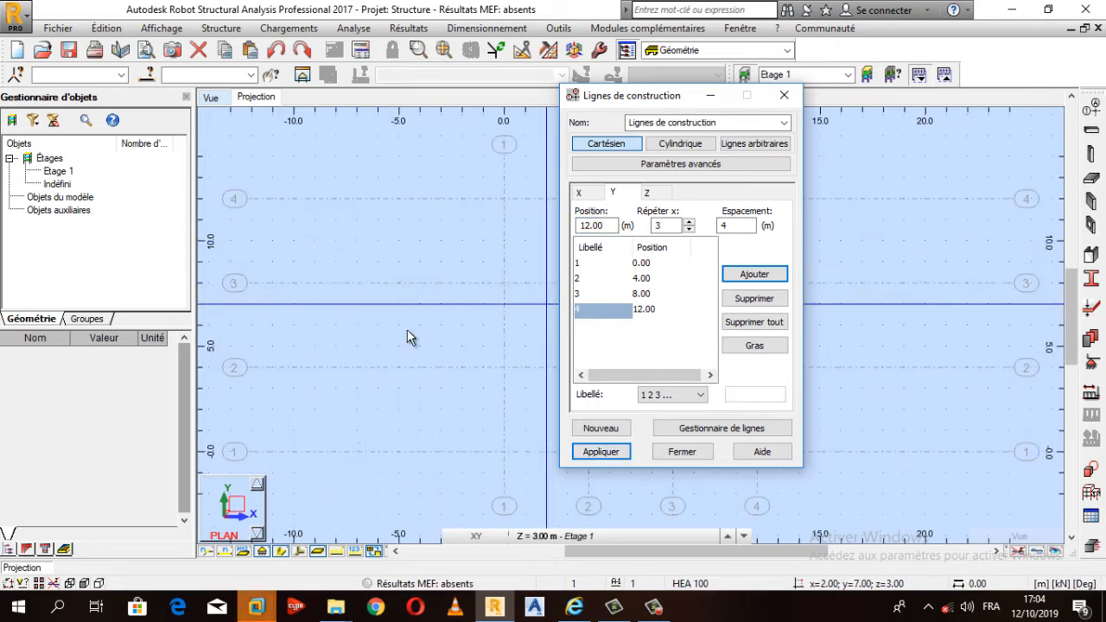
Delete all Y and X construction lines, apply the removal and close the construction lines dialog.
click(754, 322)
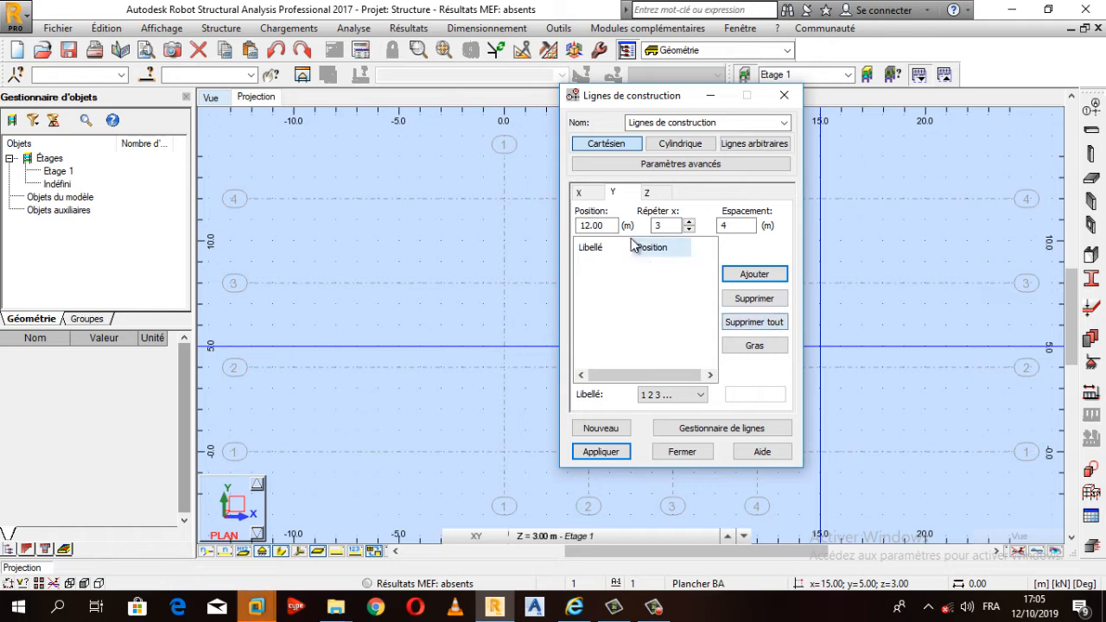
click(579, 192)
click(755, 322)
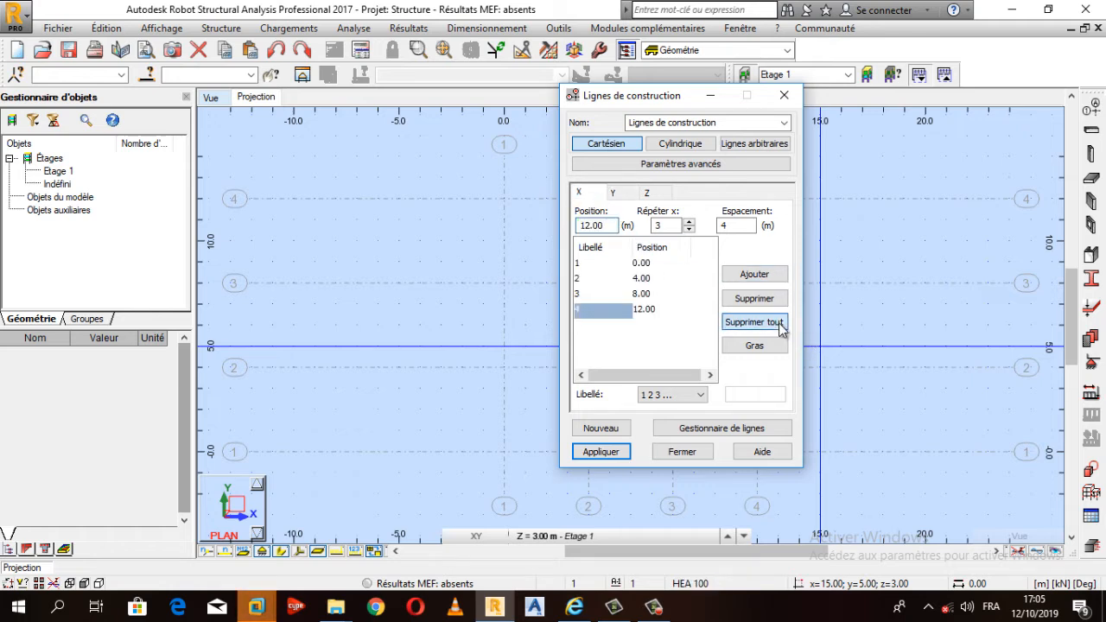
click(601, 452)
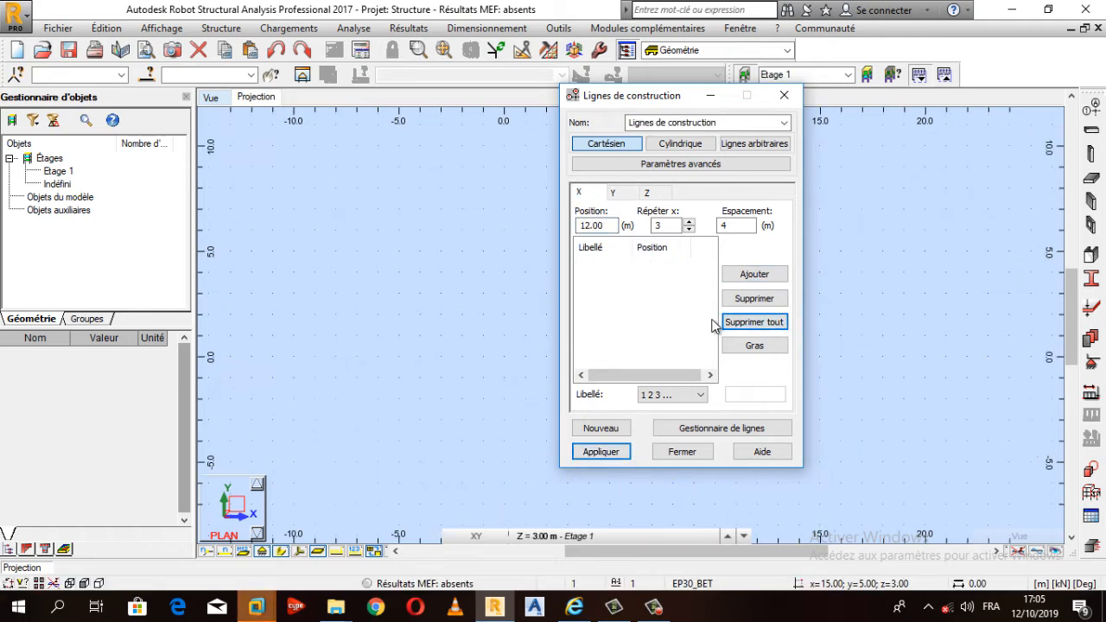
click(784, 95)
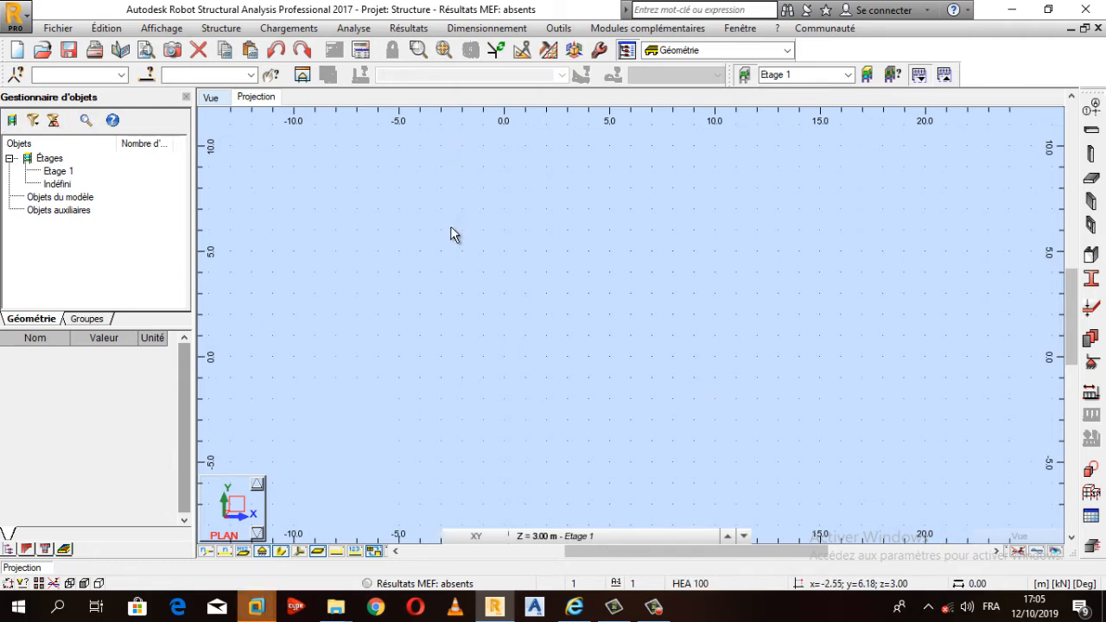
Switch the keyboard input language to English (US) and set the level of storey Etage 1 to 1.2 m.
scroll(453, 234, down, 1)
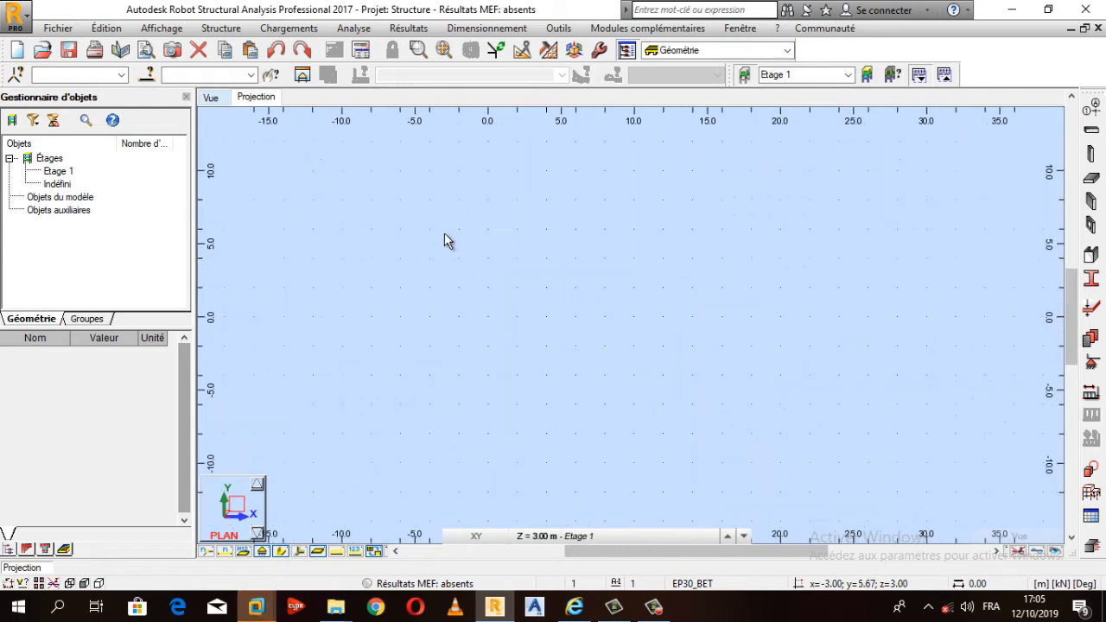
click(71, 176)
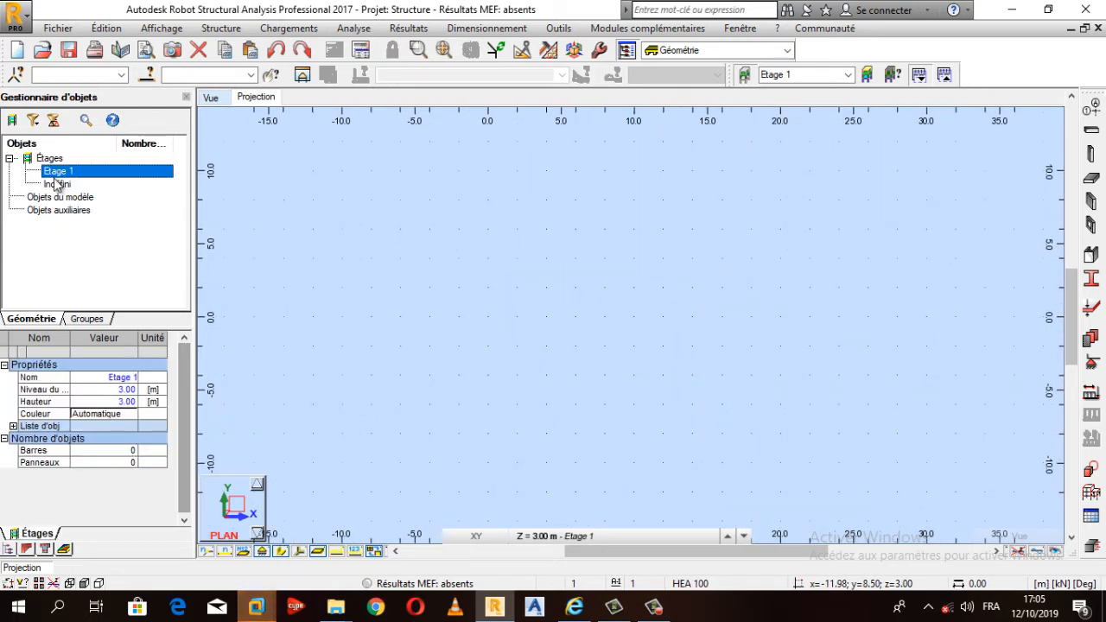
click(128, 389)
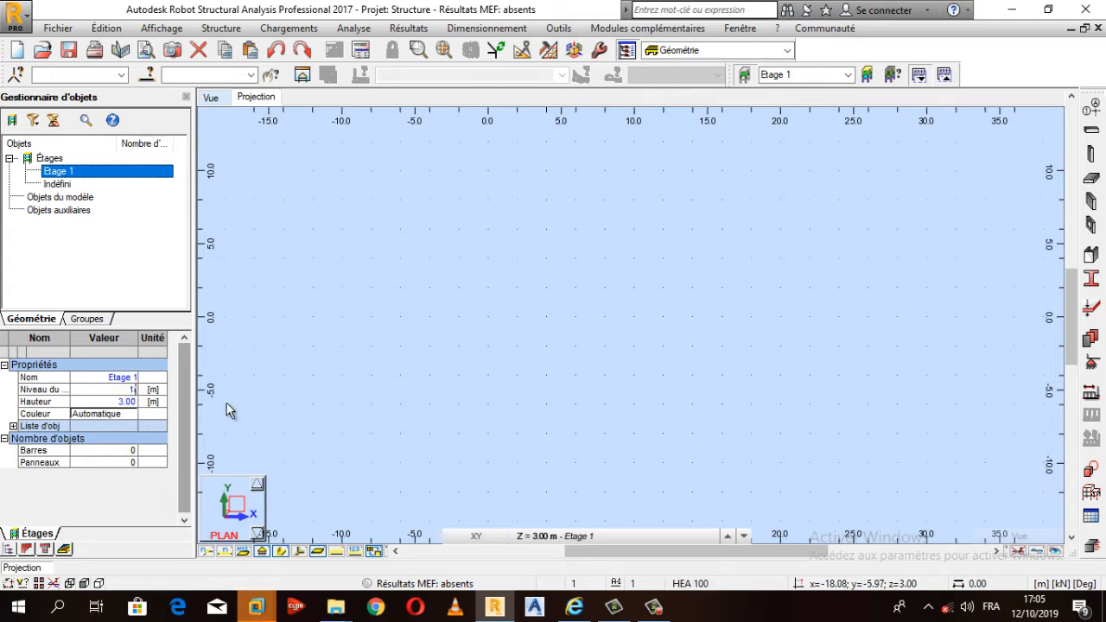
click(991, 606)
click(973, 487)
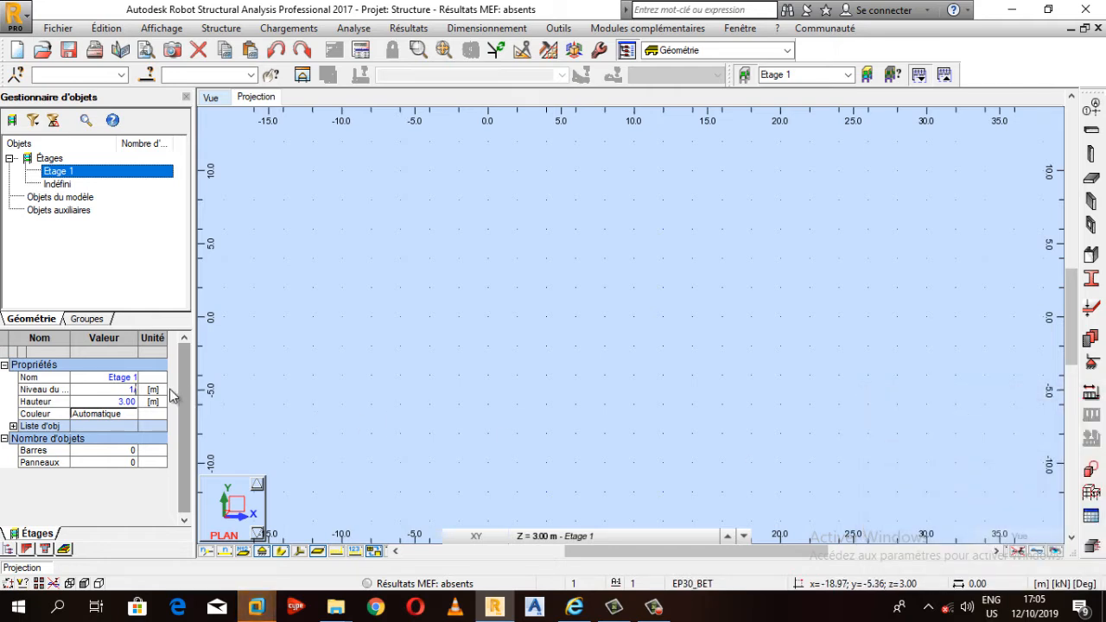
text(/)
key(BackSpace)
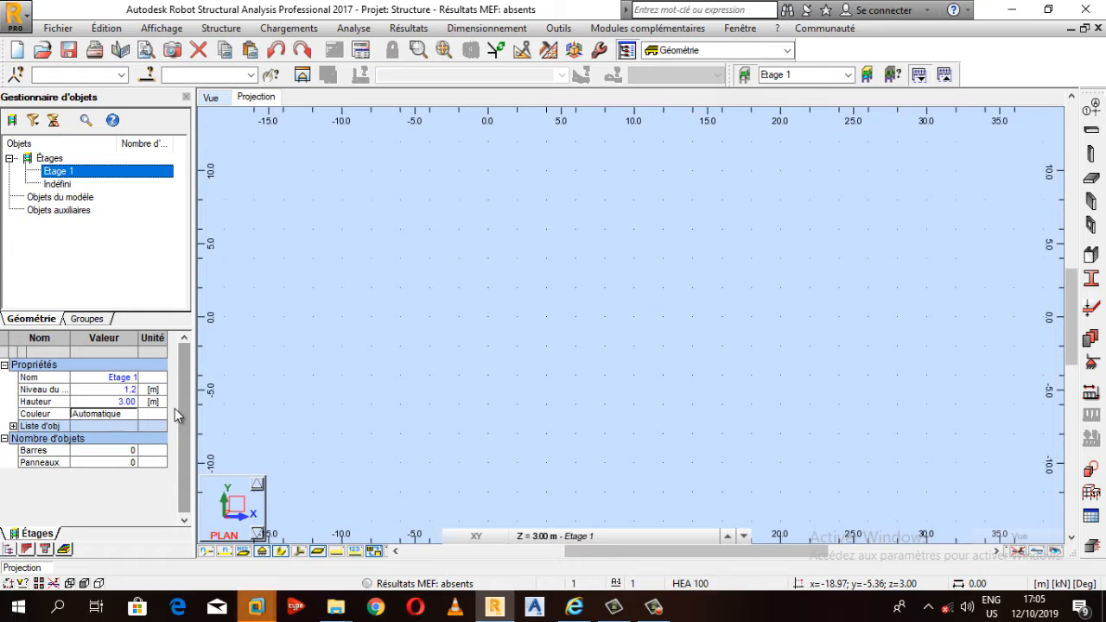
click(128, 403)
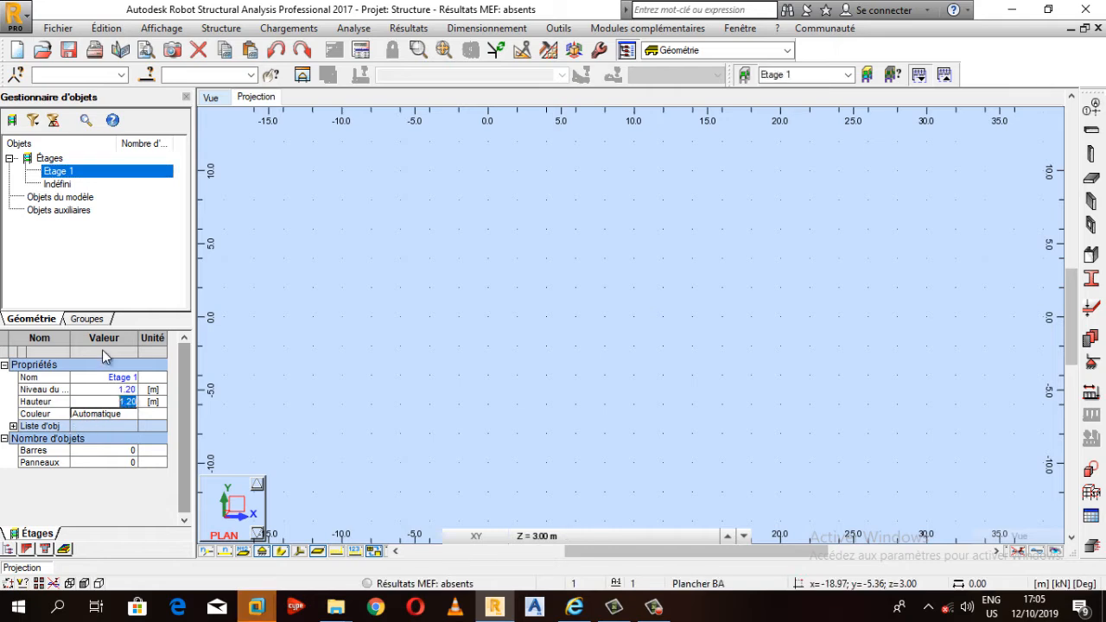
Rename the storey Etage 1 to FONDATIONS.
click(127, 375)
click(129, 378)
click(104, 377)
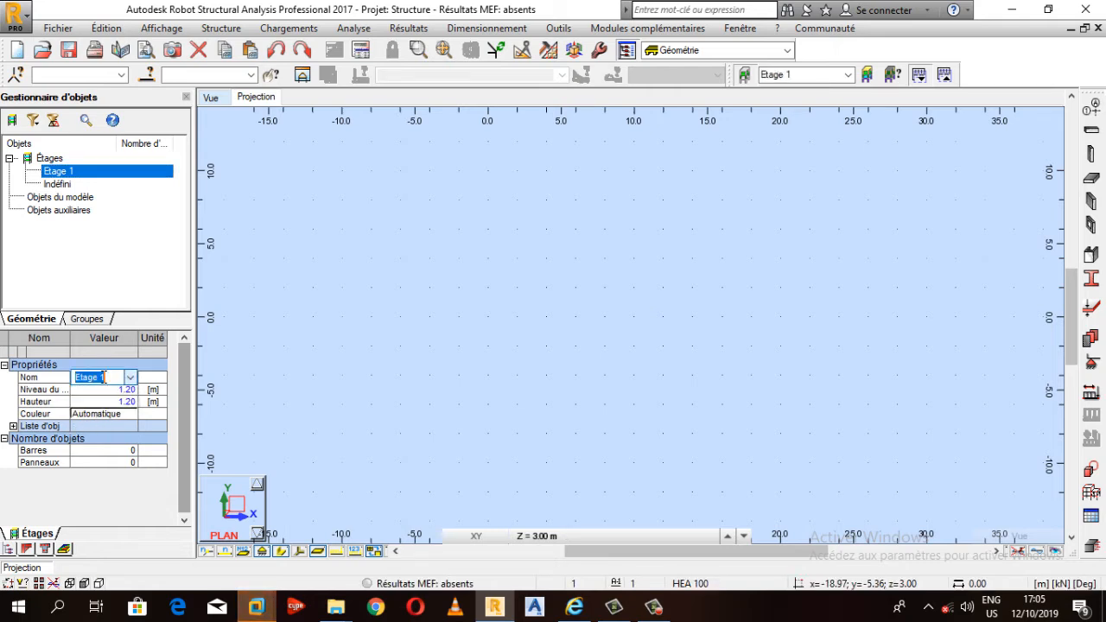
text(FOND)
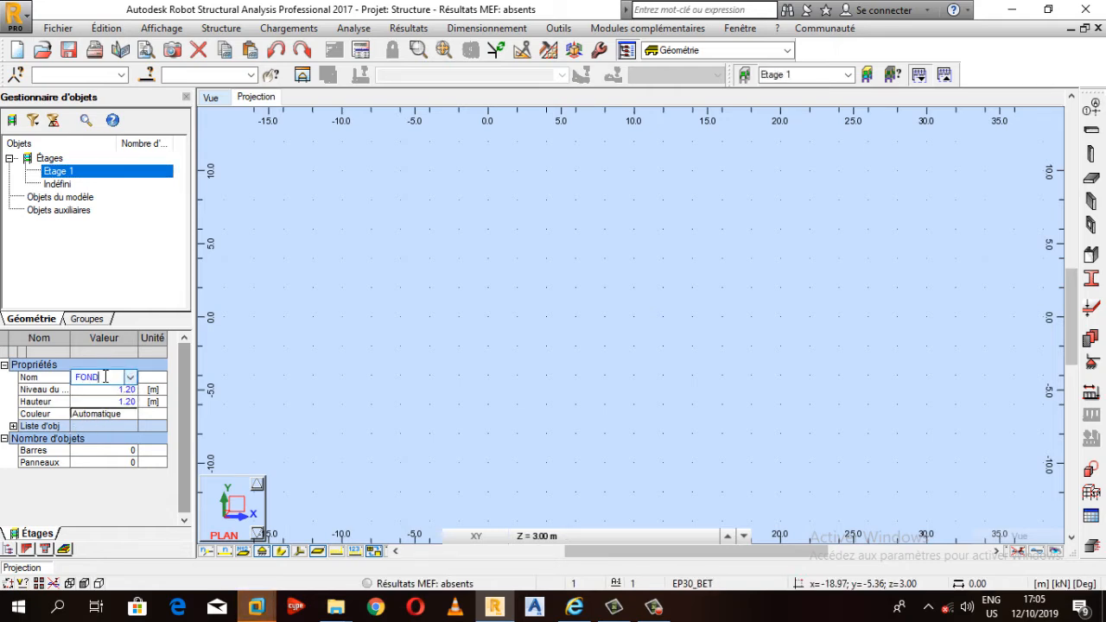
text(ATIONS)
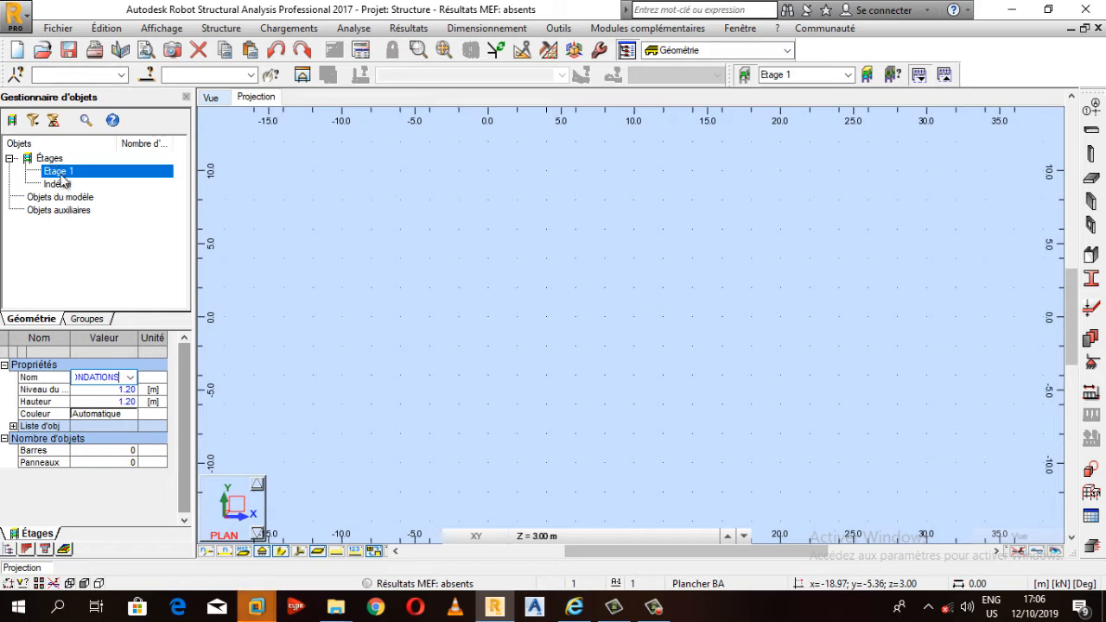
key(Return)
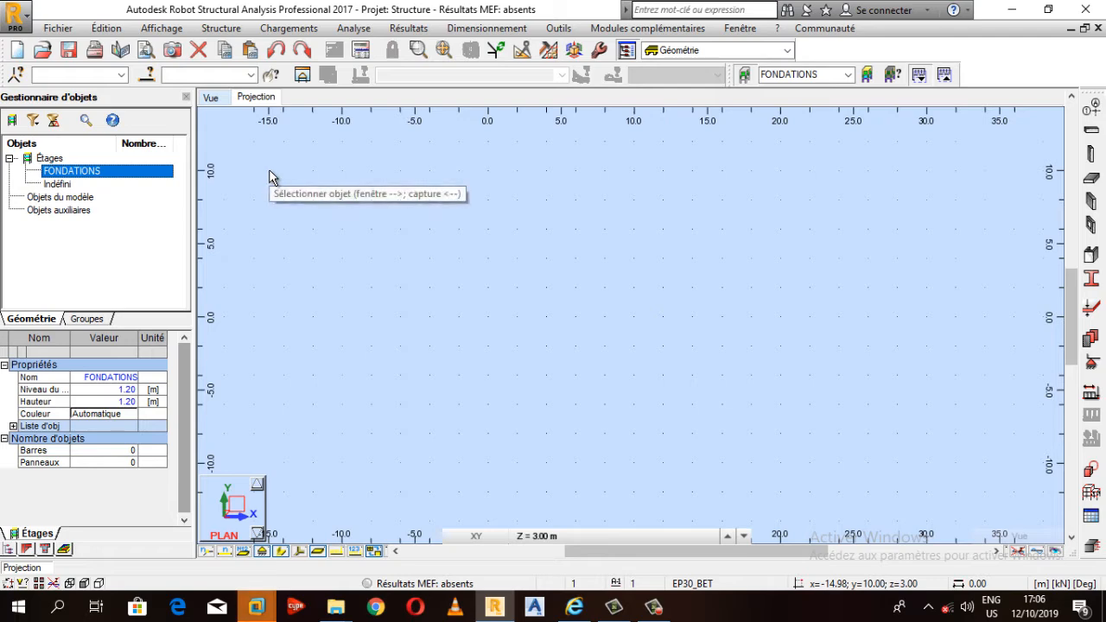
Import the DXF drawing "BATIMENT A DIMENSIONER - Copie - Copy" from the desktop with the Lien option disabled.
click(57, 28)
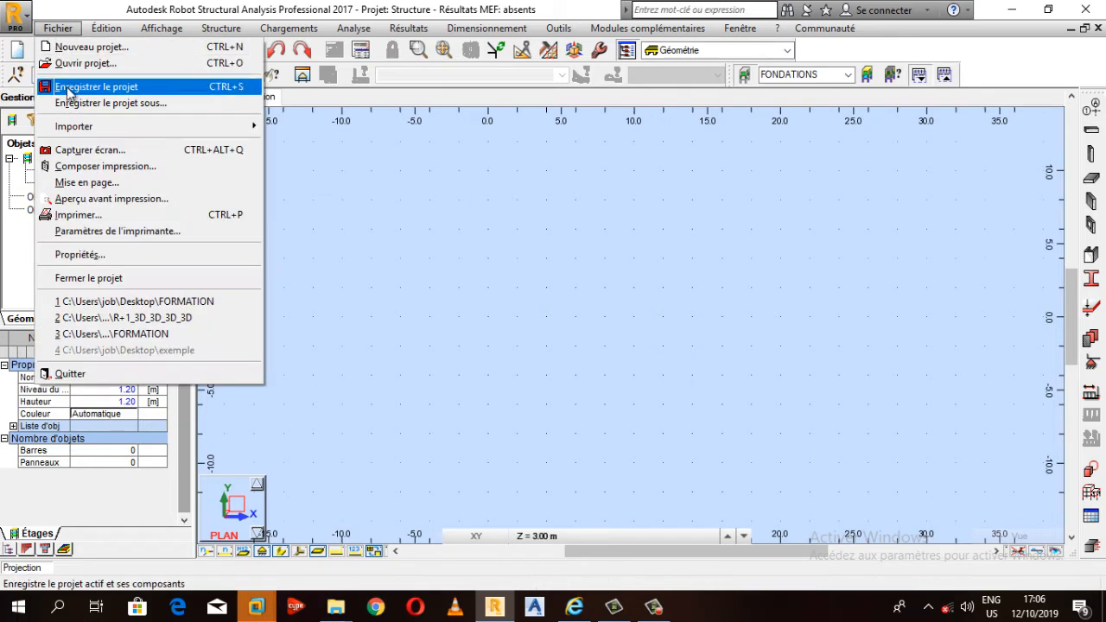
mouse_move(78, 128)
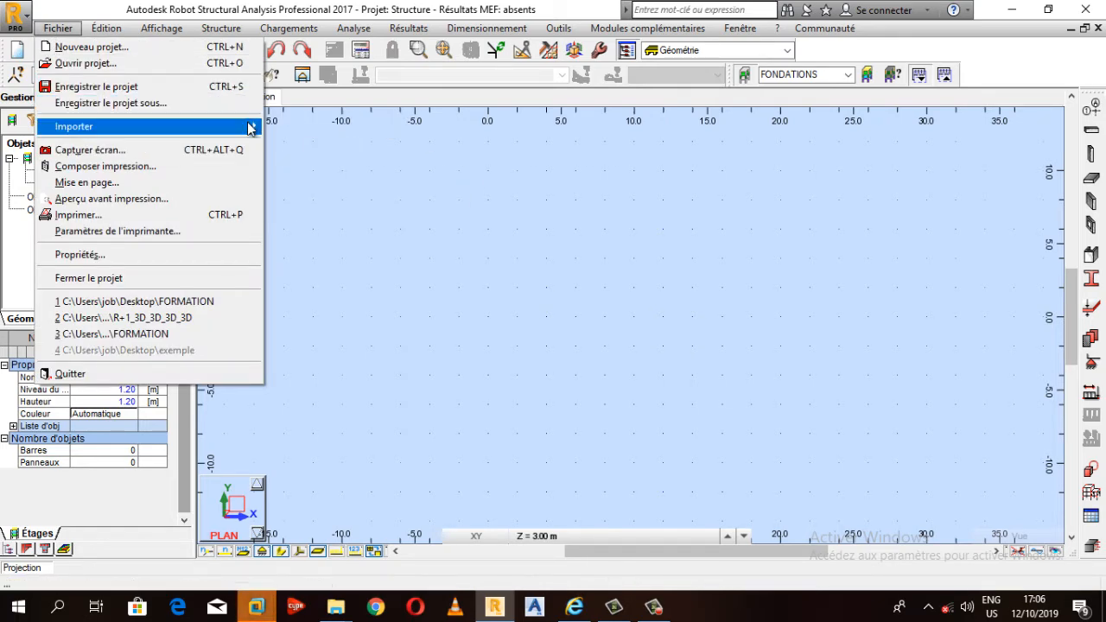
click(318, 126)
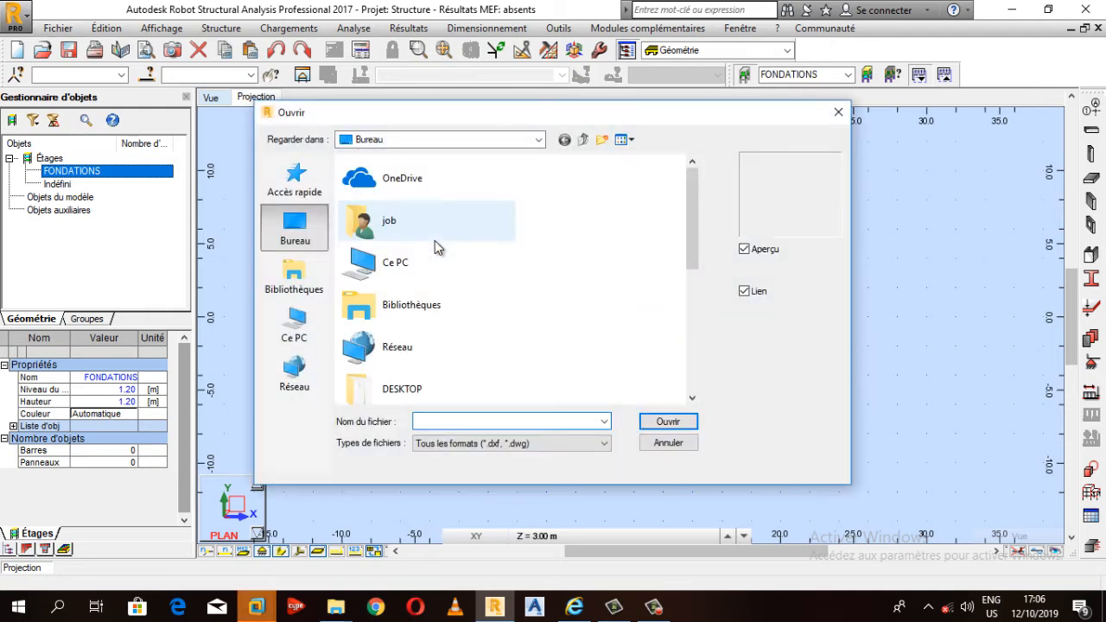
drag(696, 240, 694, 364)
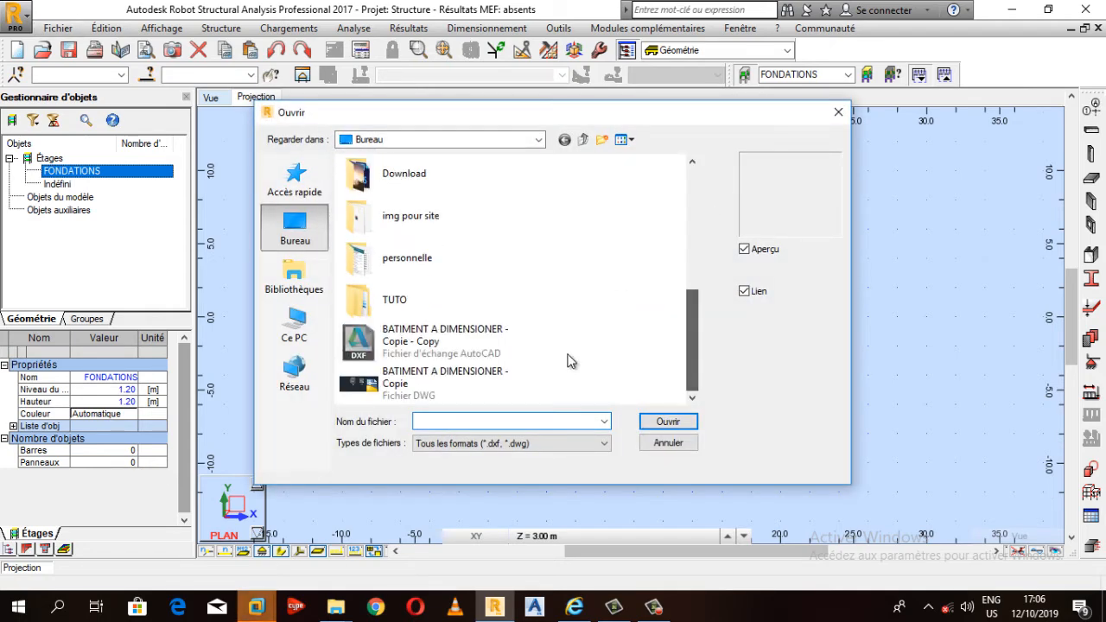
click(414, 357)
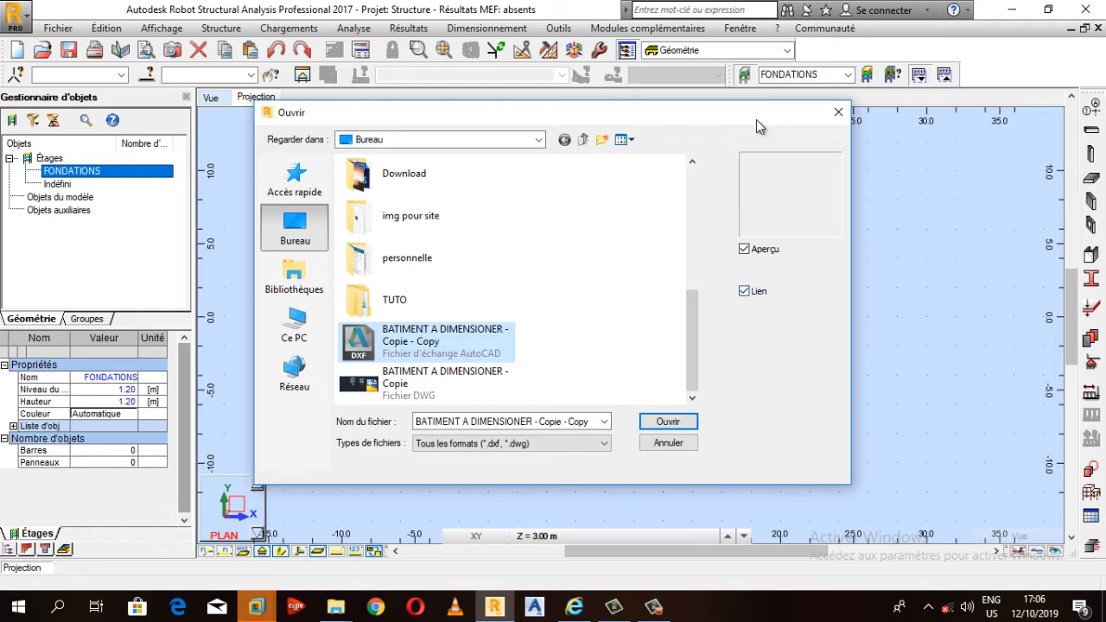
drag(756, 119, 851, 116)
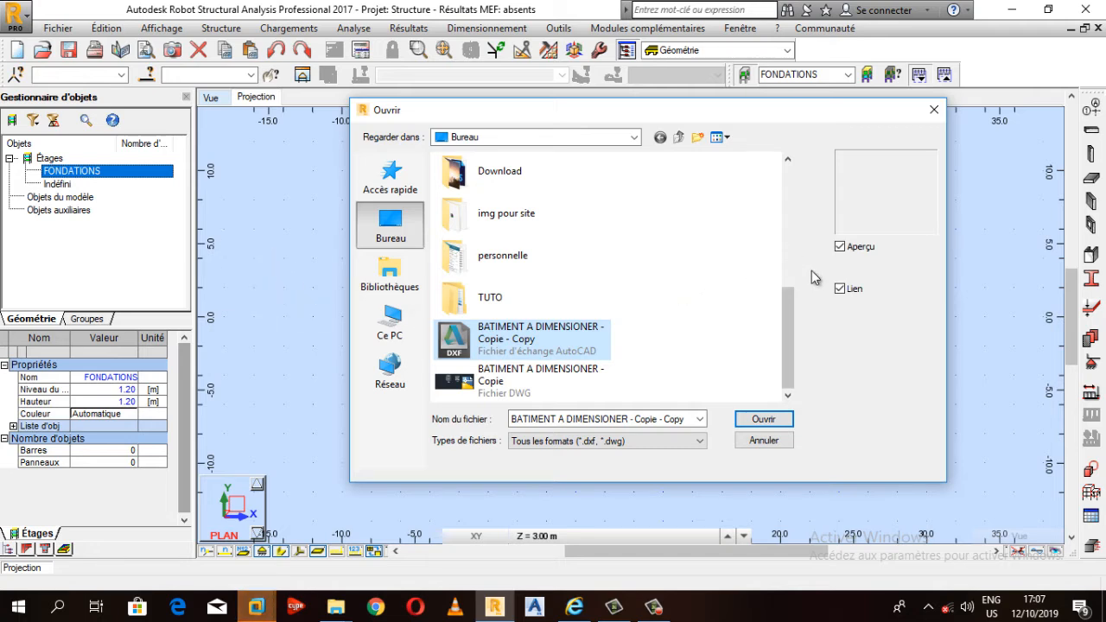
click(840, 290)
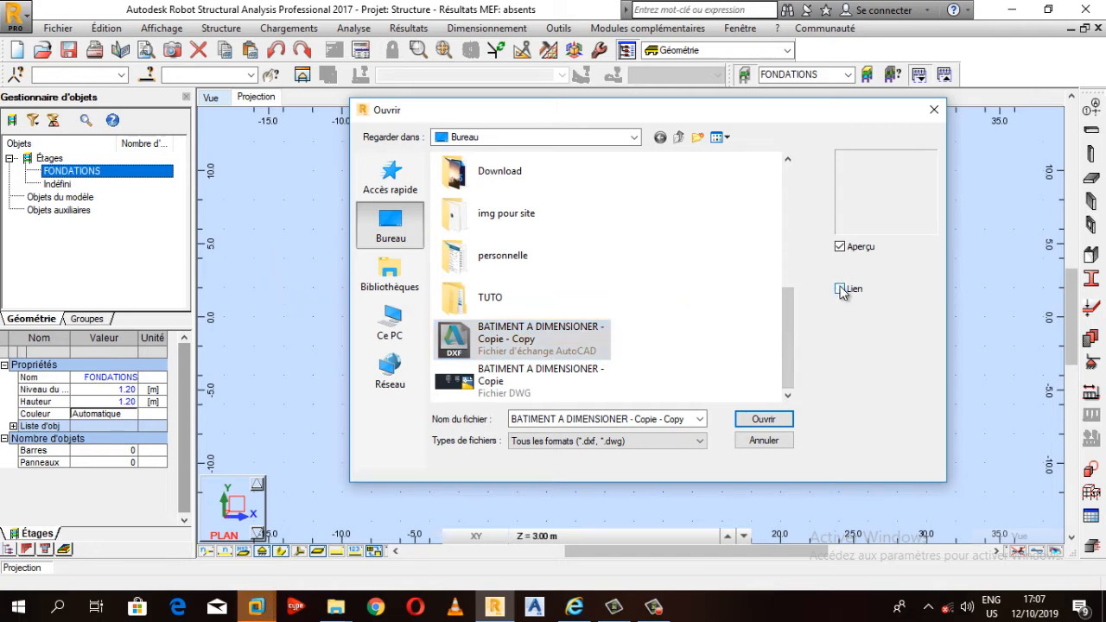
click(763, 419)
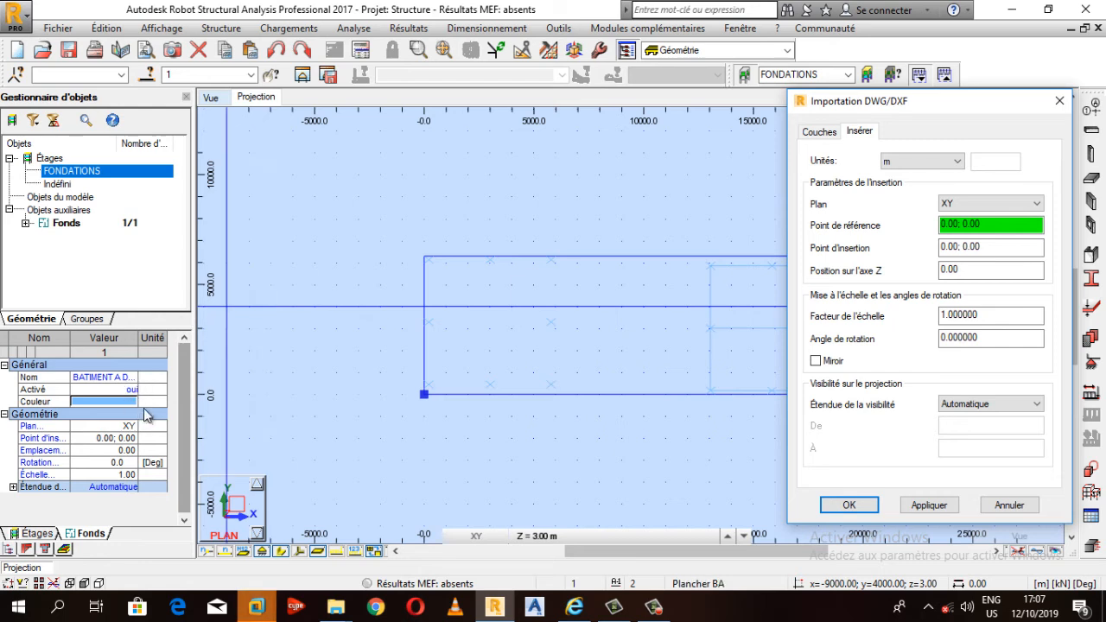
Change the display colour of the imported background drawing to pale pink.
click(131, 403)
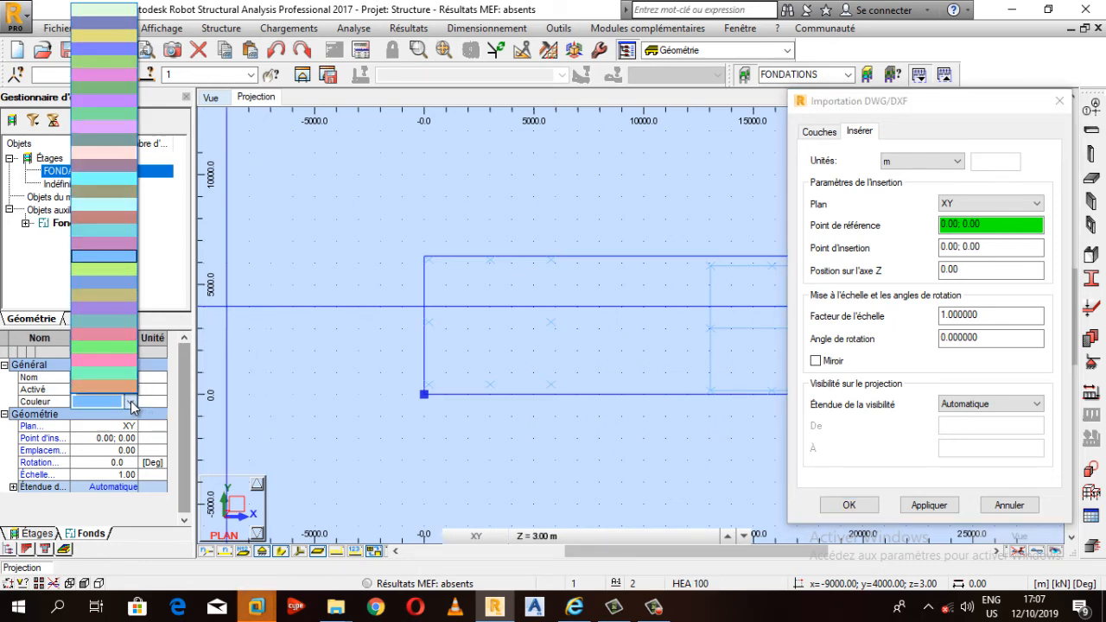
click(114, 153)
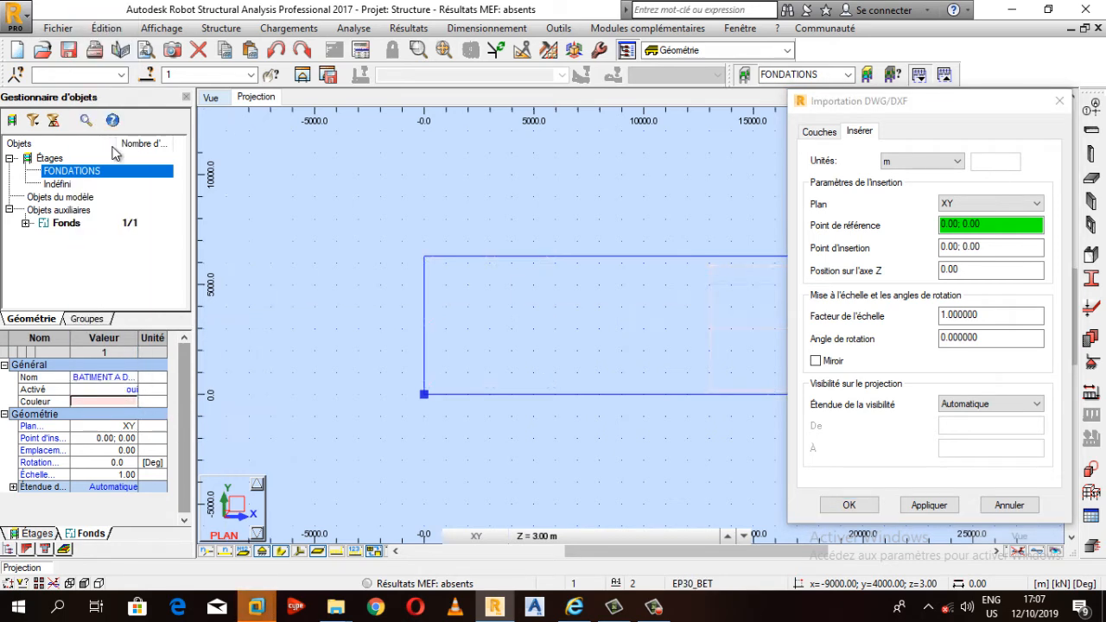
Set the units of the imported DXF drawing to mm and apply the insertion settings.
click(911, 163)
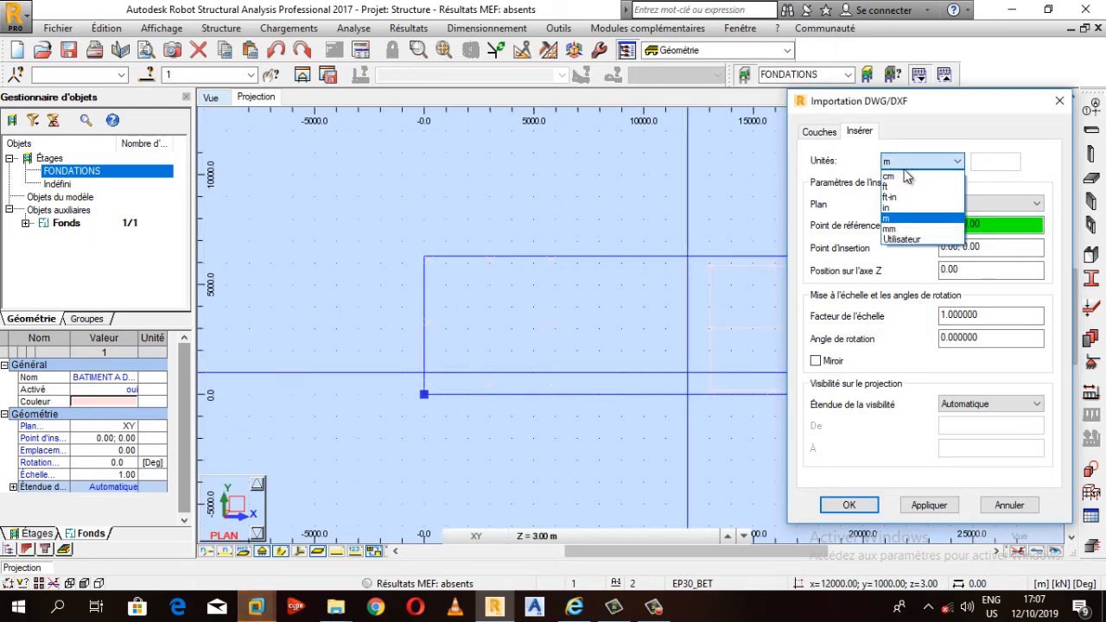
click(893, 230)
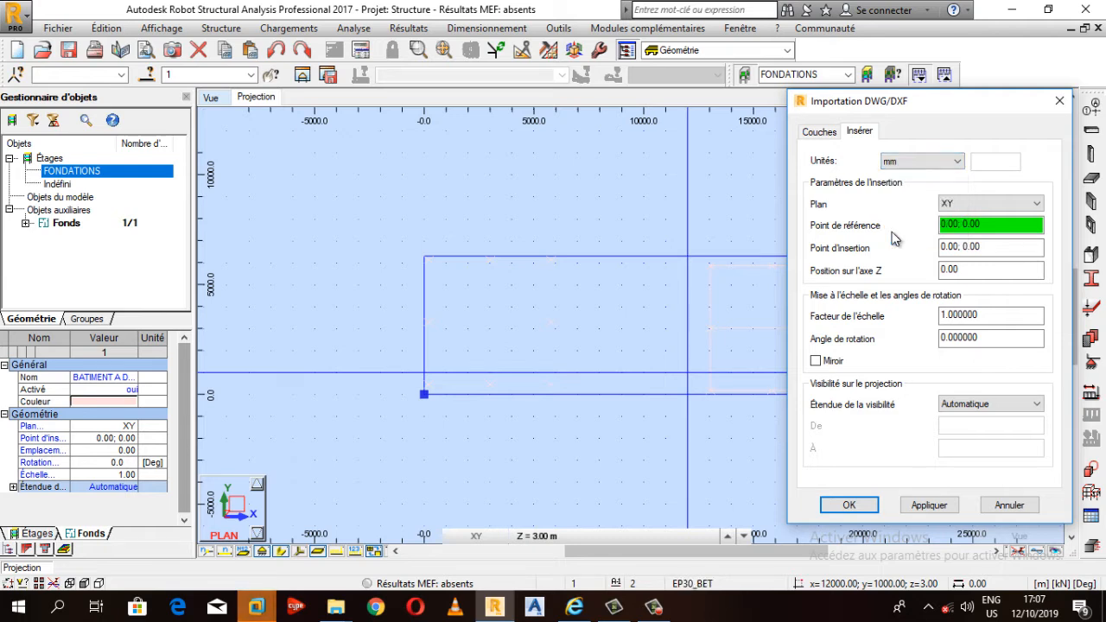
click(819, 131)
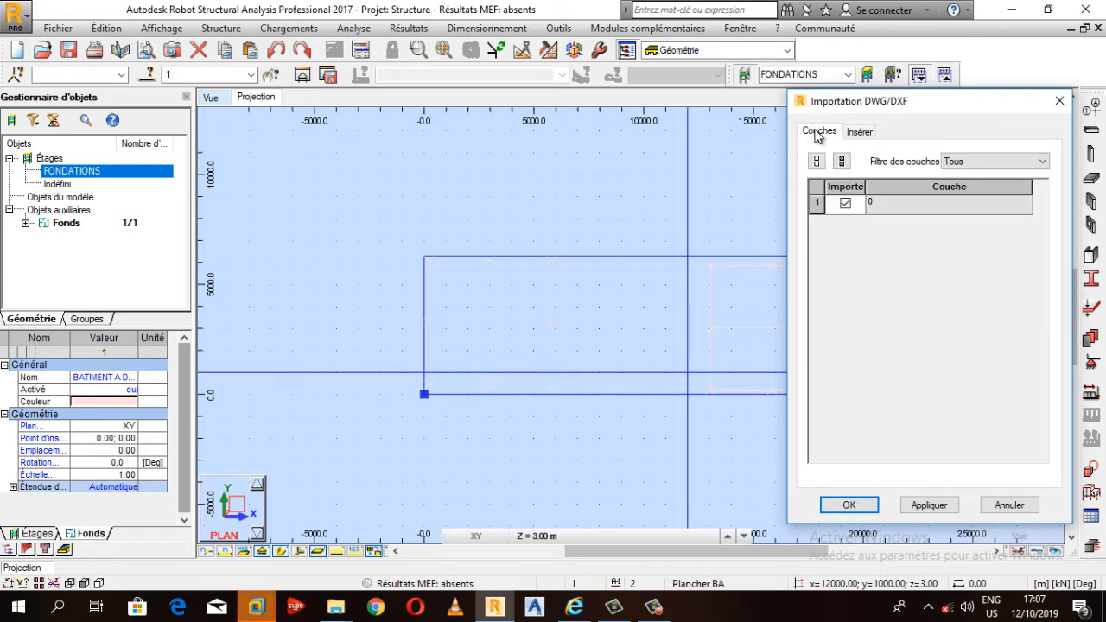
click(858, 133)
click(850, 504)
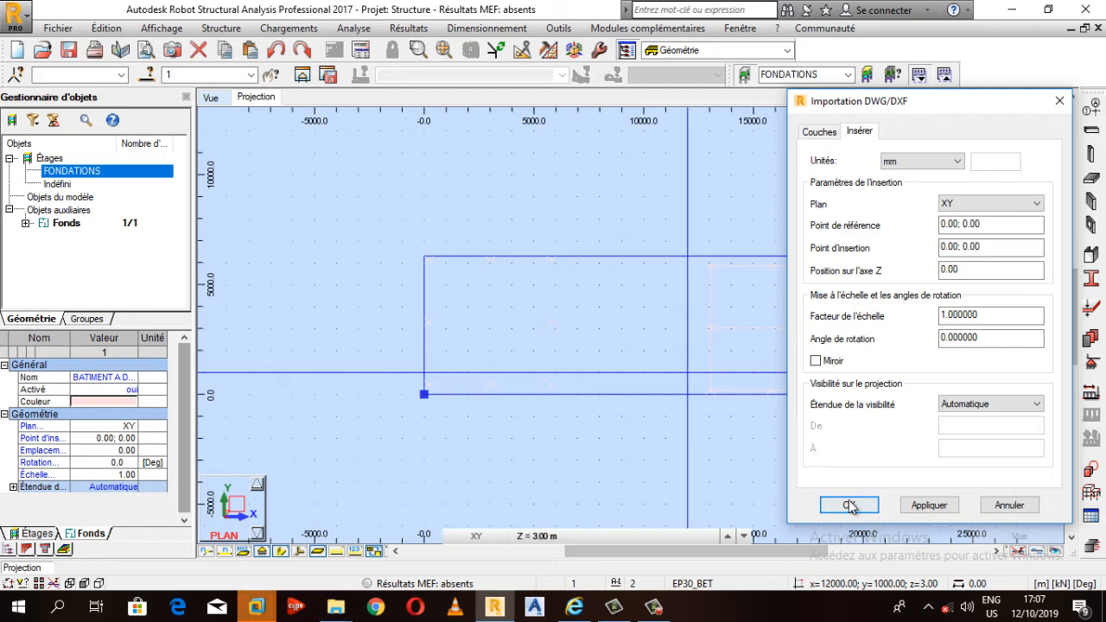
scroll(518, 339, up, 2)
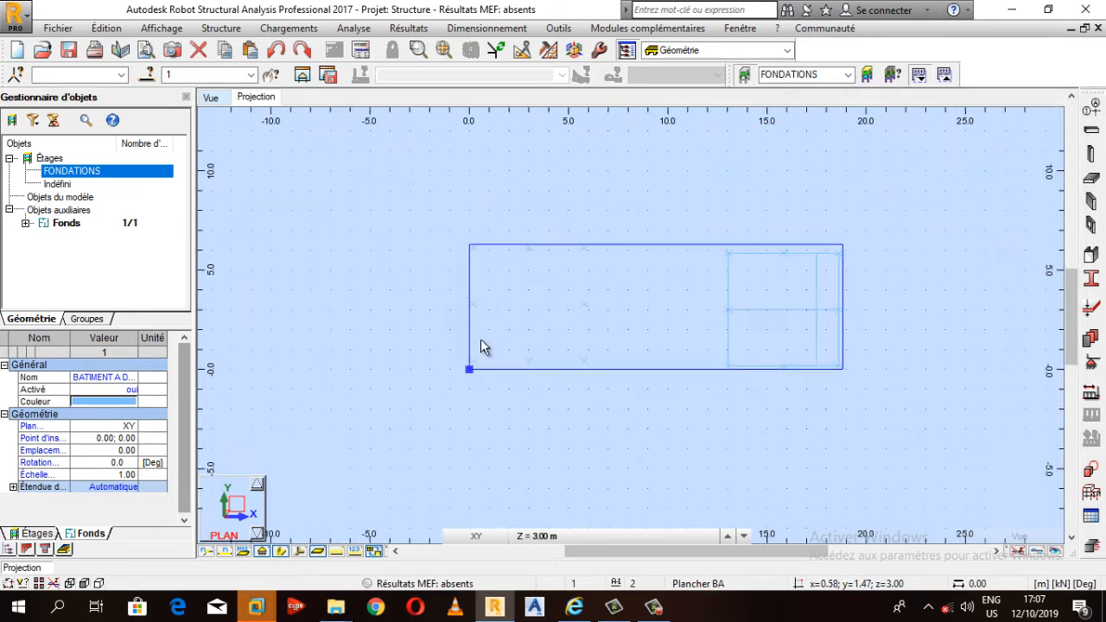
Try pale pink and light green as the display colour of the imported background drawing.
click(96, 402)
click(130, 402)
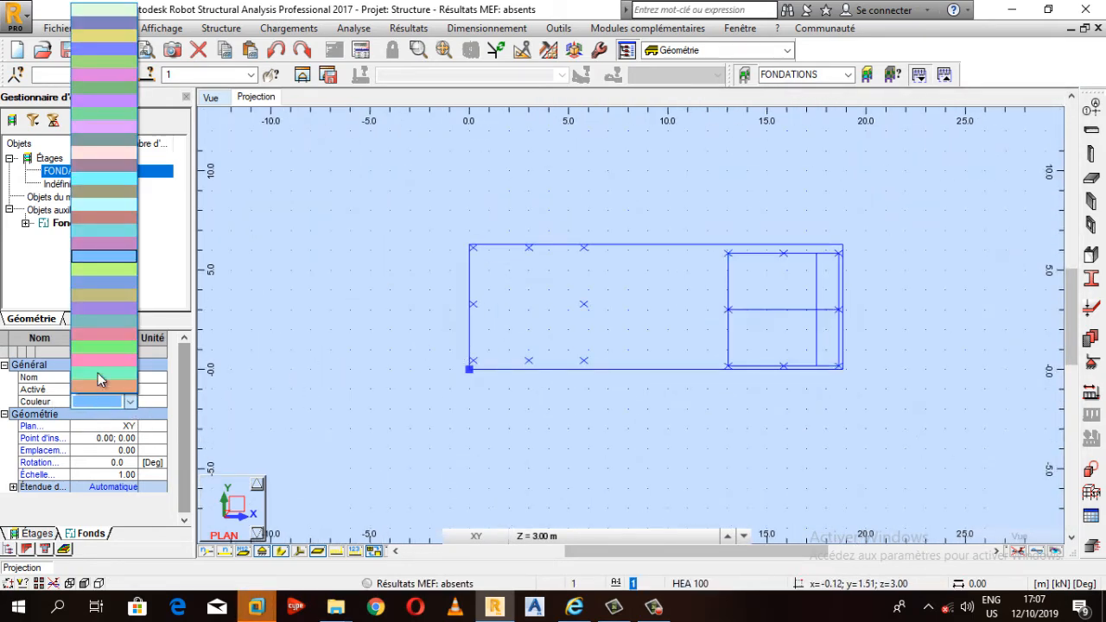
click(96, 152)
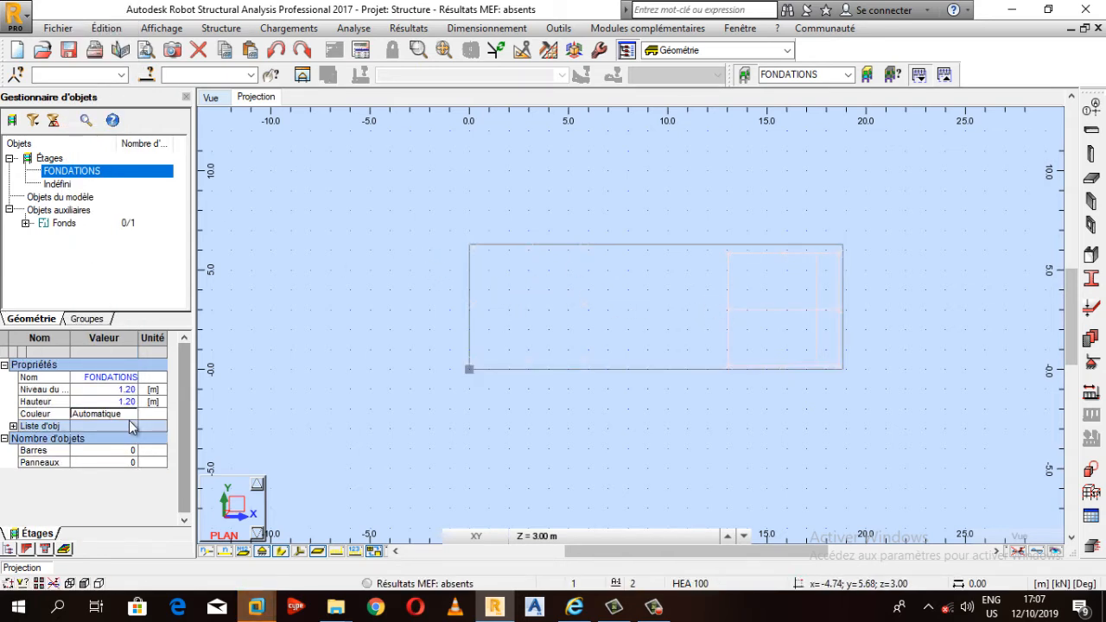
click(471, 260)
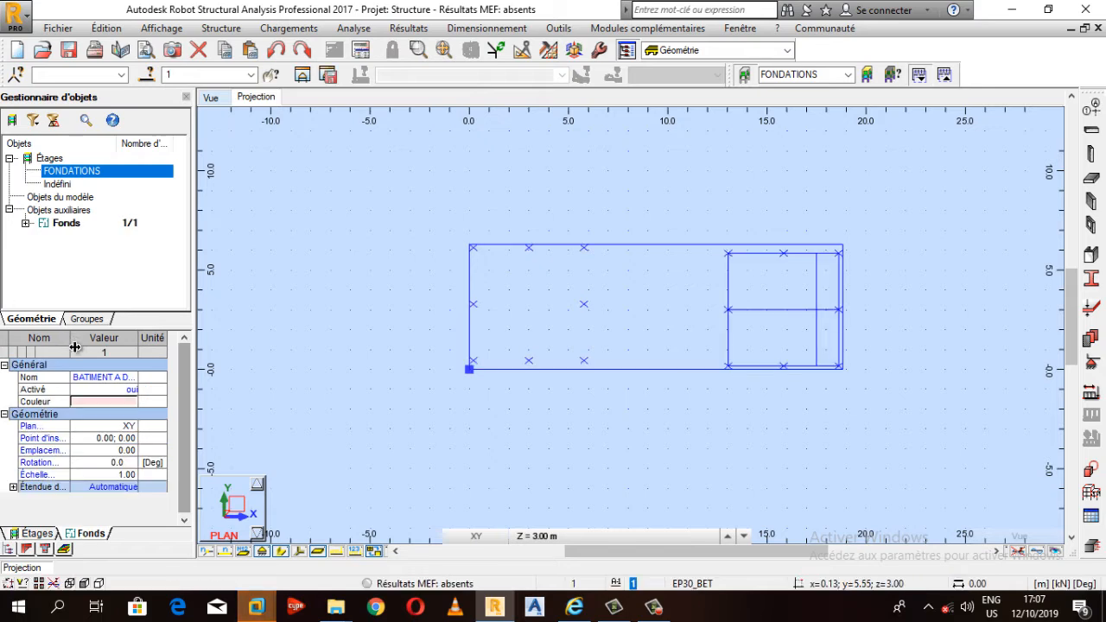
click(107, 402)
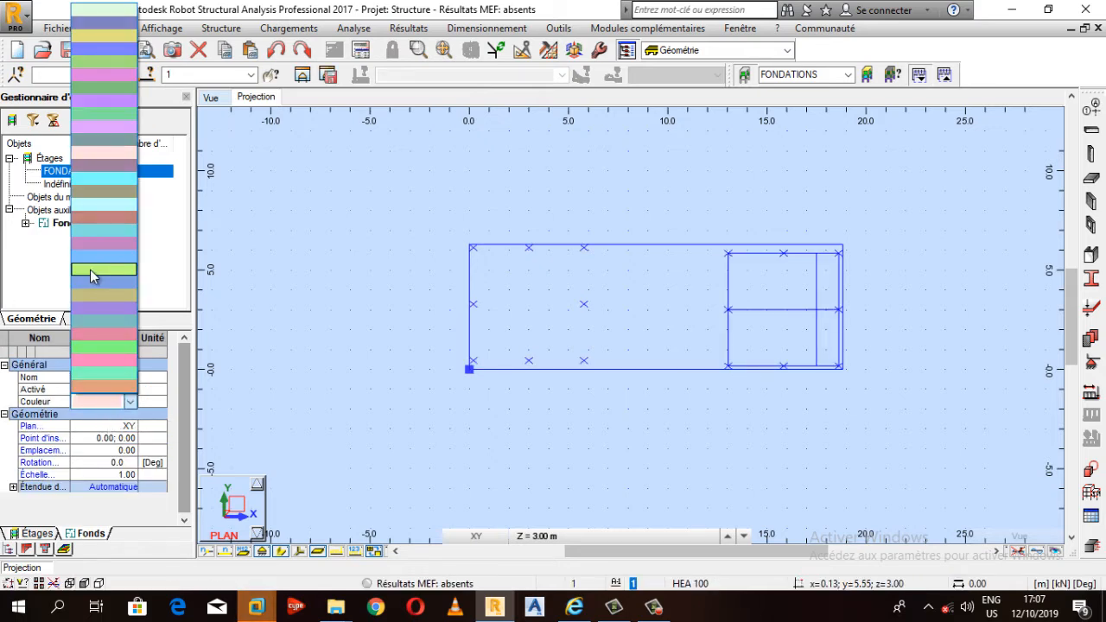
click(97, 270)
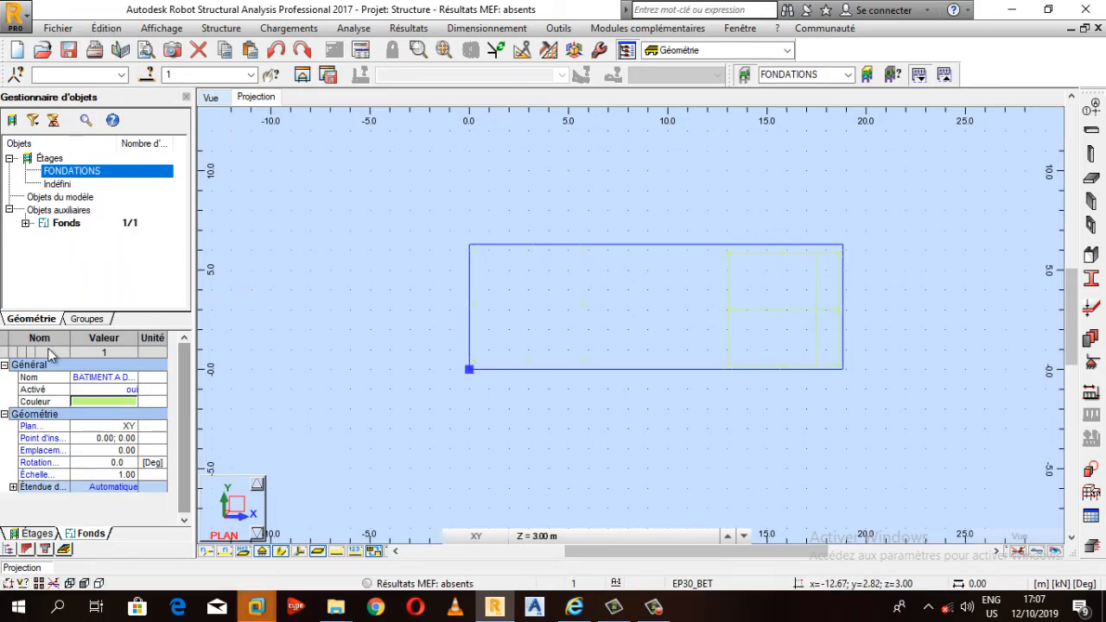
Change the display colour of the imported background drawing to dark grey-green and deselect it.
click(103, 403)
click(108, 242)
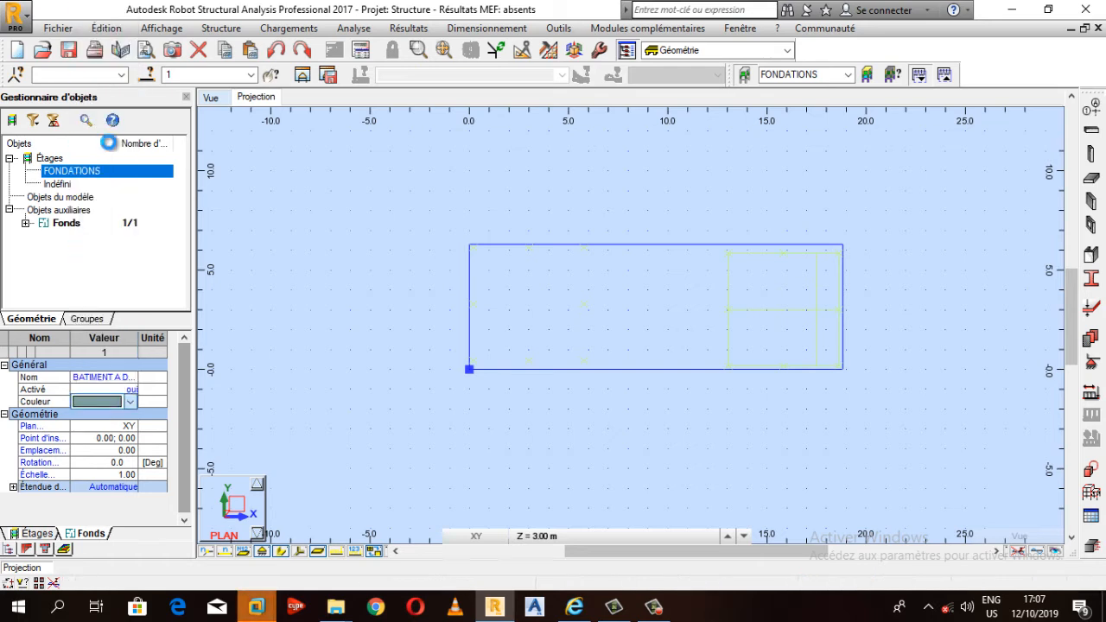
click(797, 383)
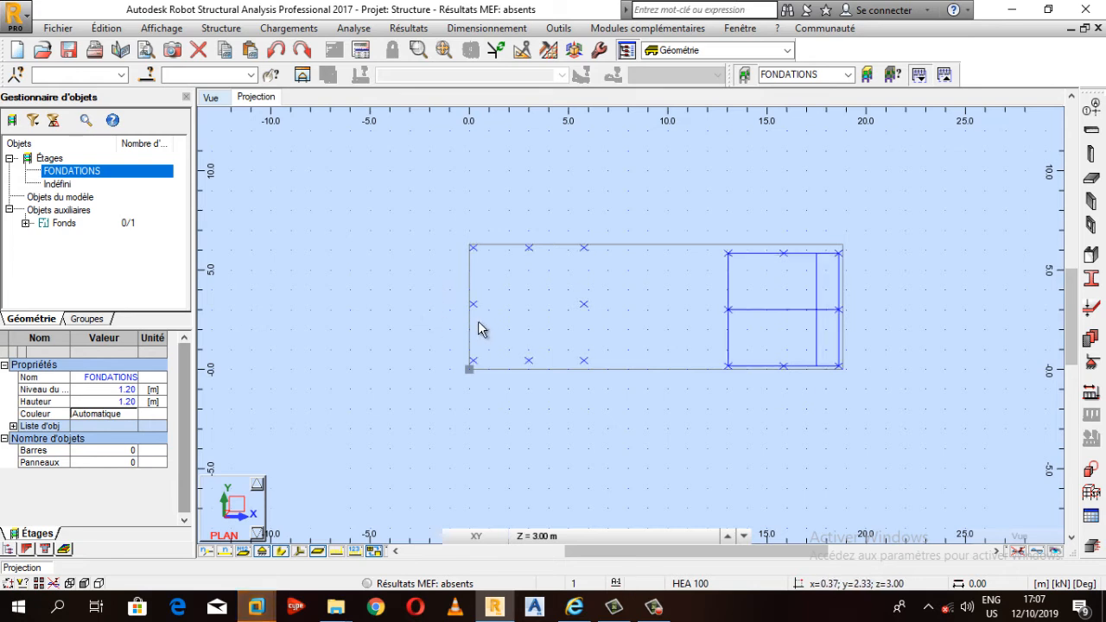
Set the plan view to the level of the FONDATIONS storey.
double_click(105, 172)
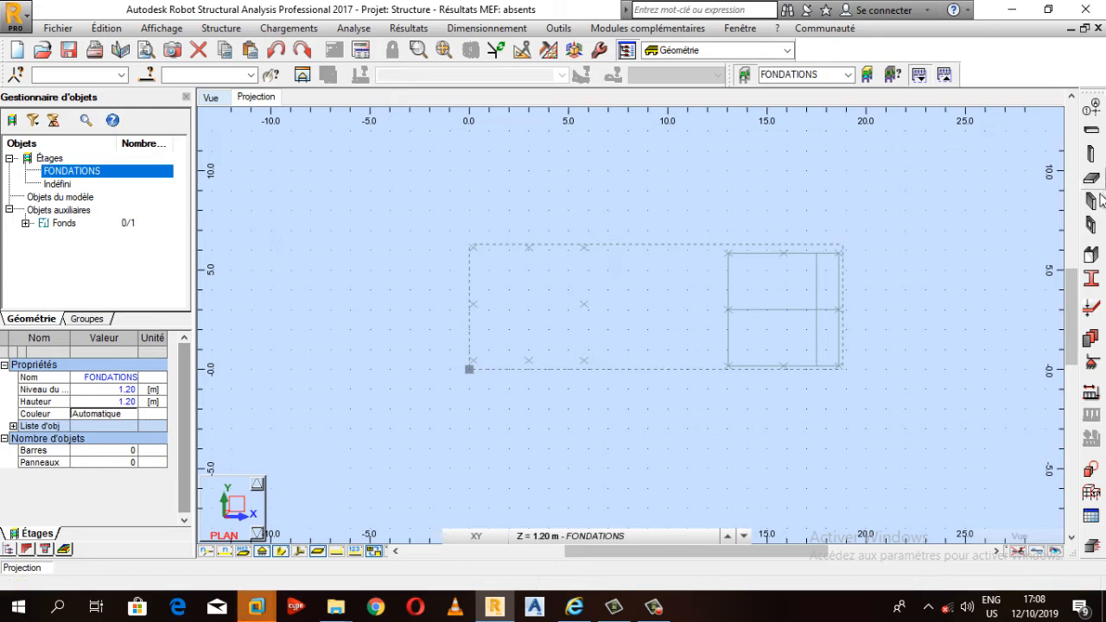
click(1093, 154)
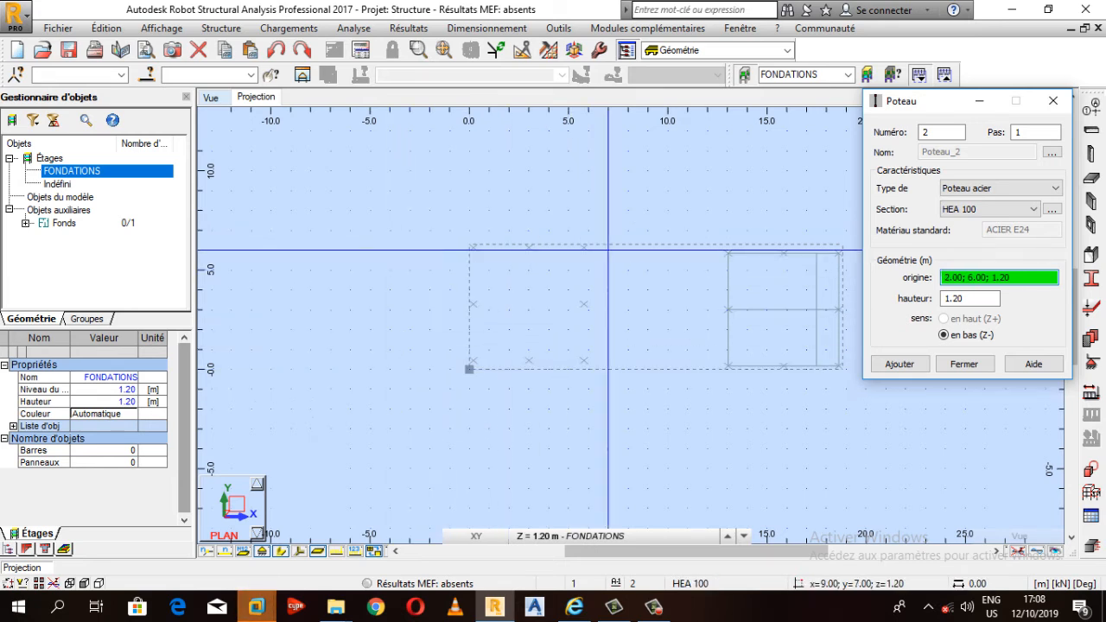
key(Escape)
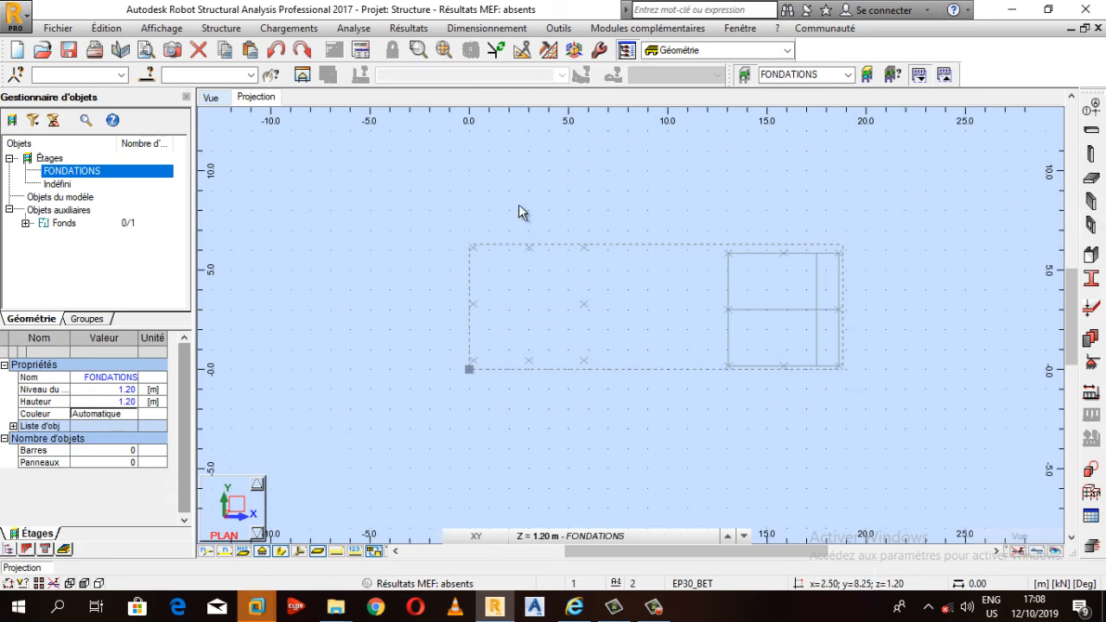
Turn off the display of the grid in the plan view.
scroll(491, 281, up, 3)
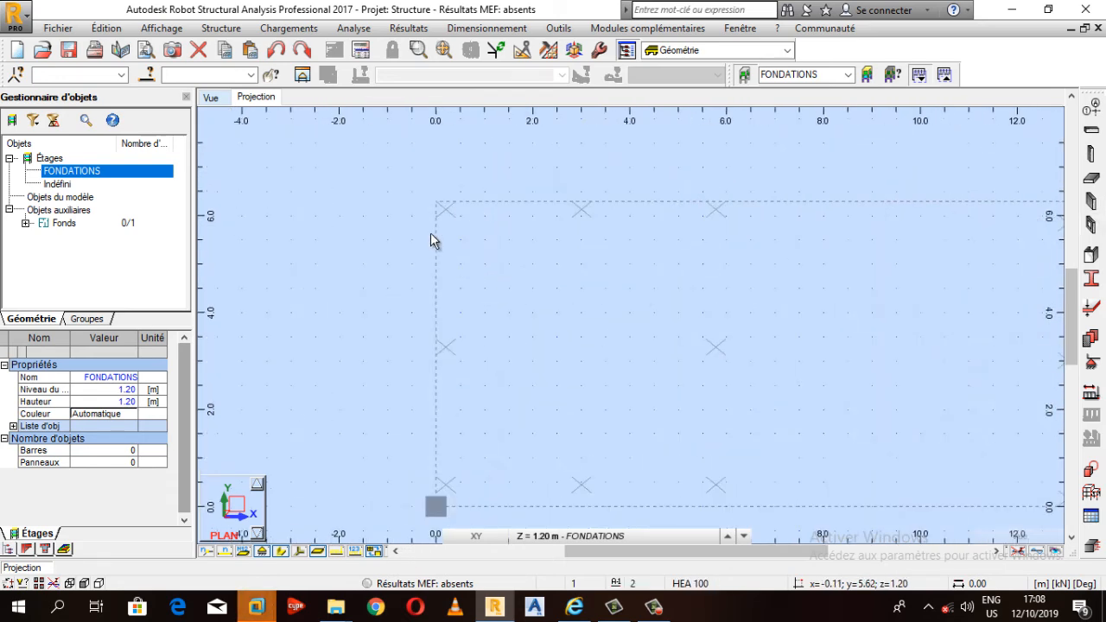
click(161, 27)
mouse_move(198, 259)
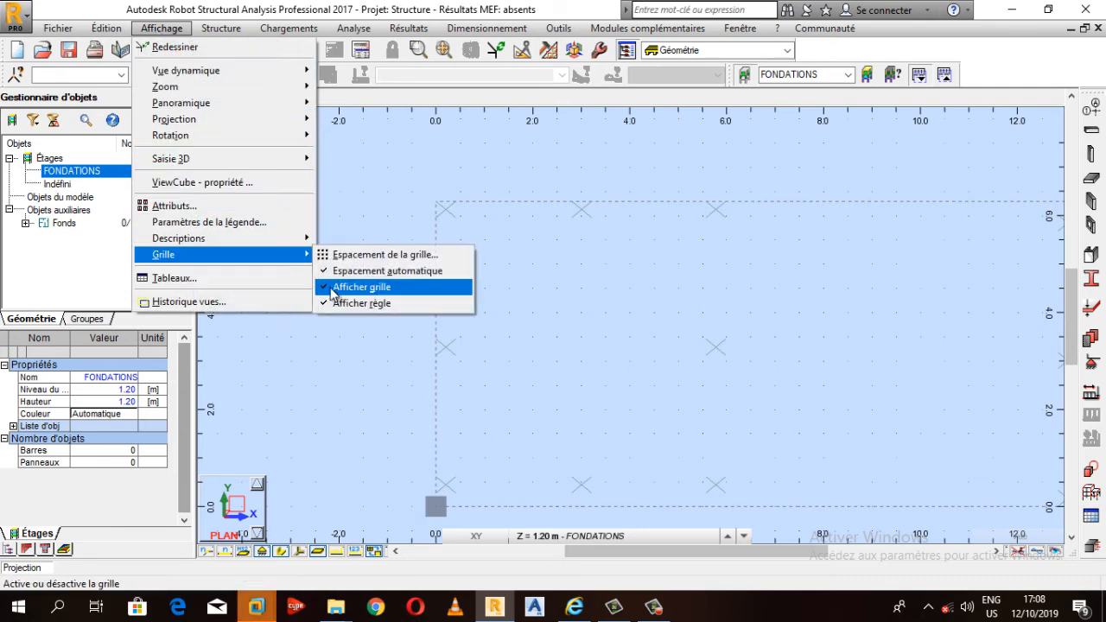
click(323, 286)
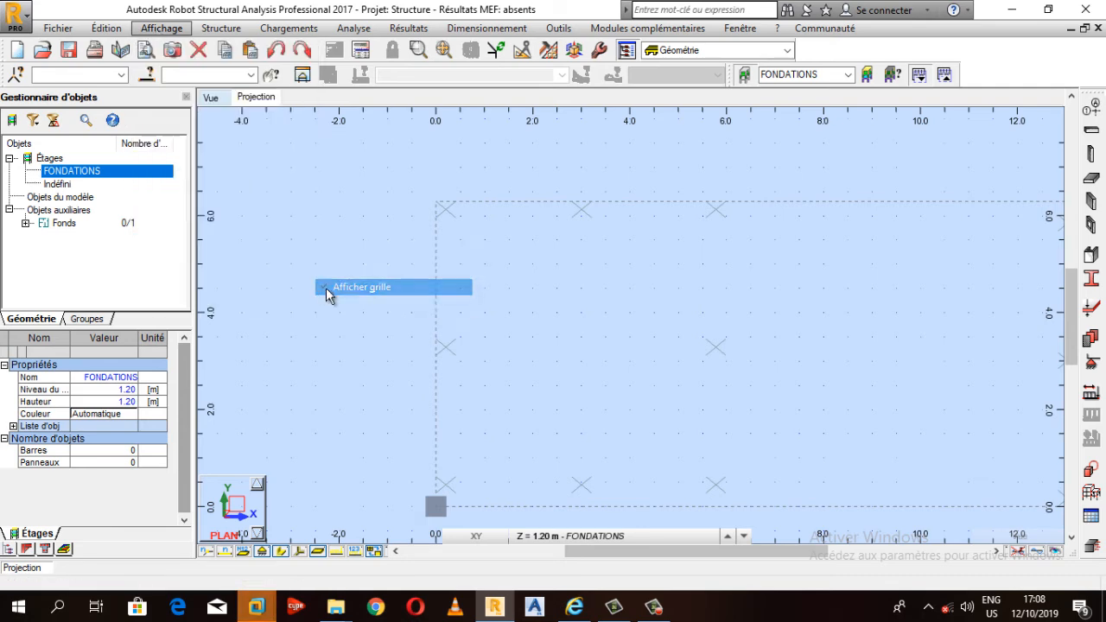
Set the column type to Poteau BA and add a rectangular section with b = 20 cm and h = 20 cm.
click(1092, 155)
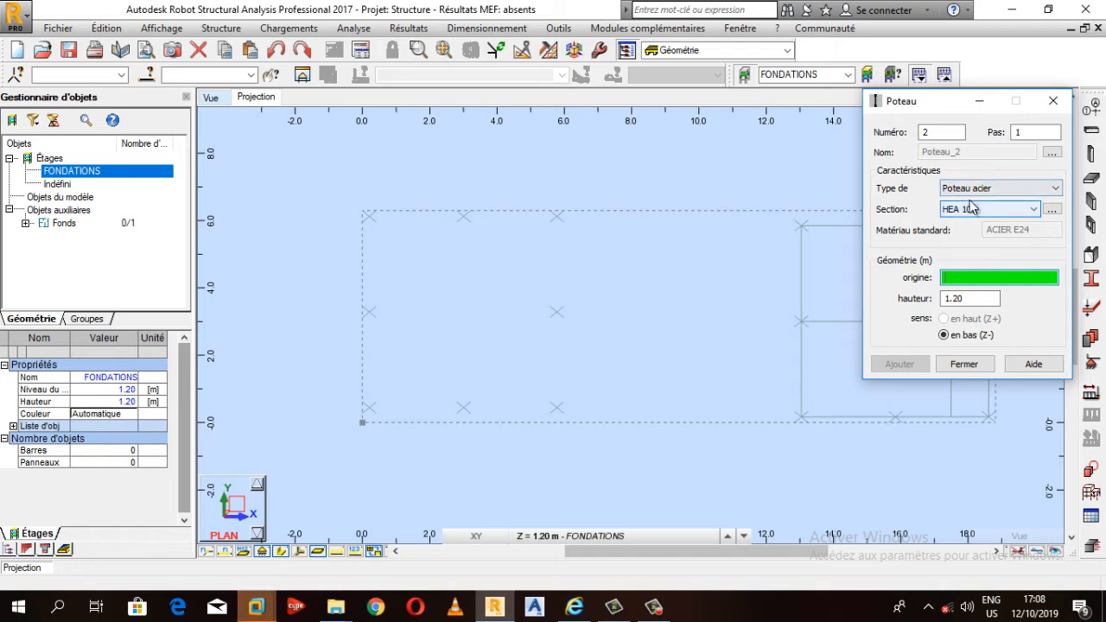
click(969, 189)
click(972, 211)
click(971, 189)
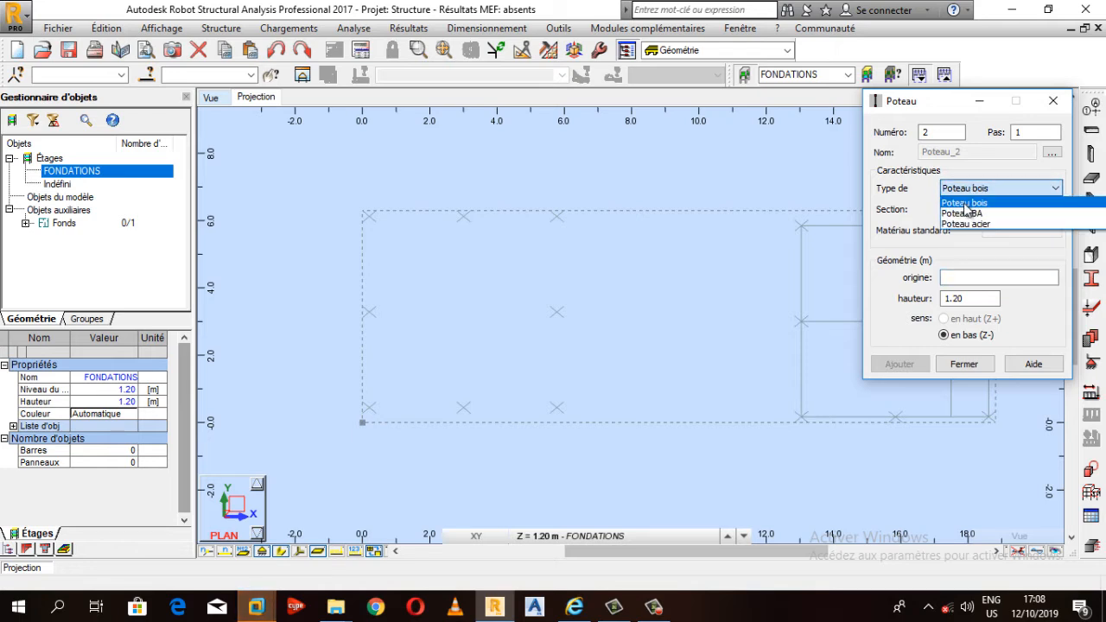
click(972, 213)
click(1052, 209)
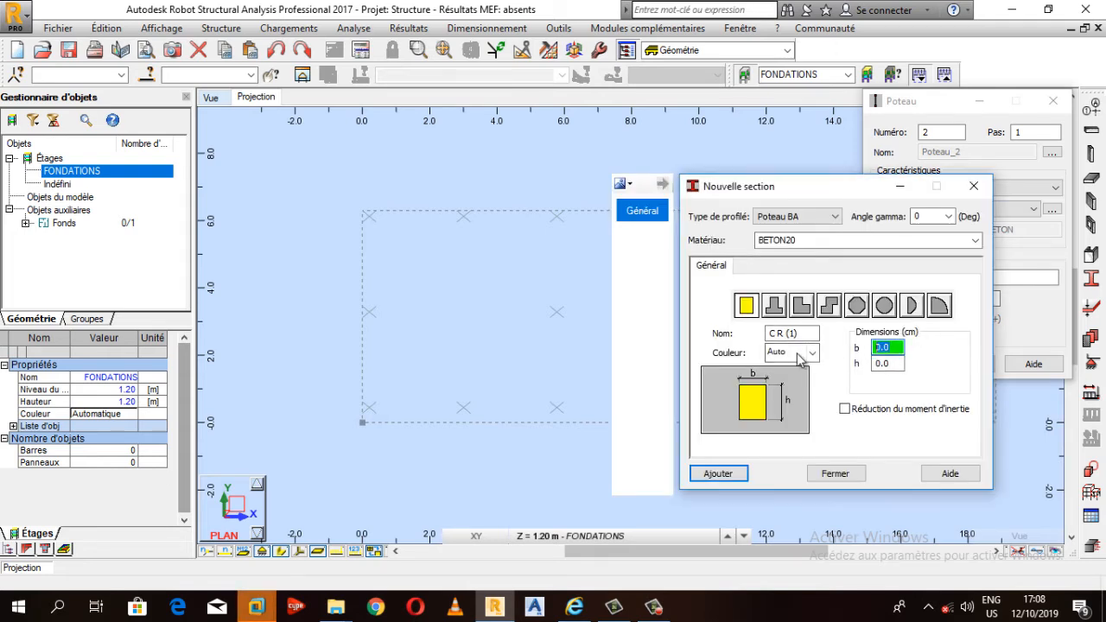
click(894, 363)
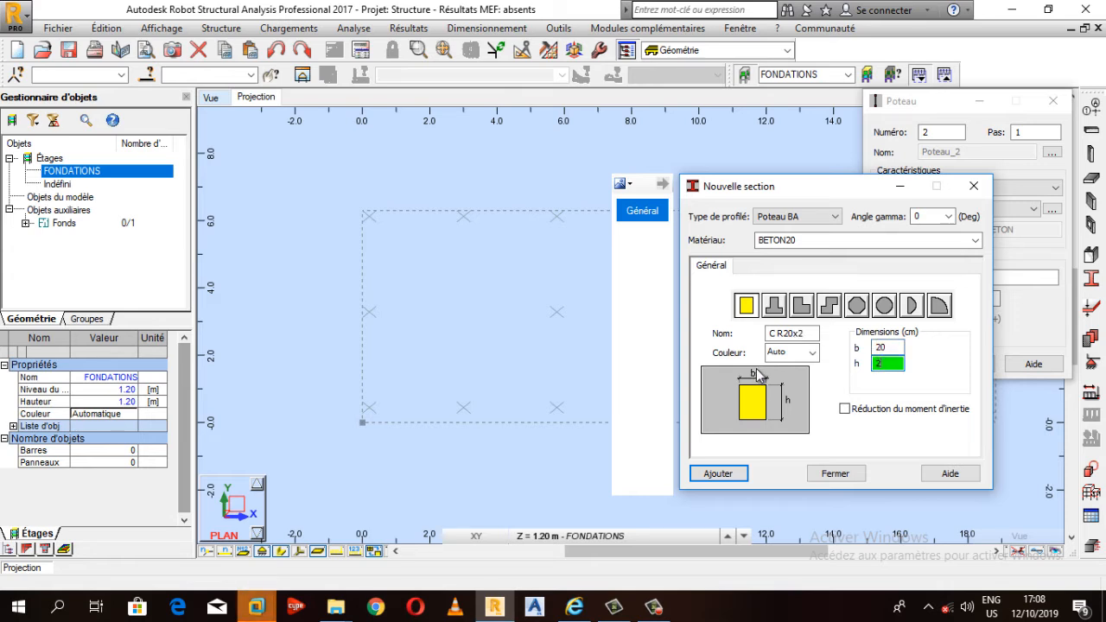
click(718, 474)
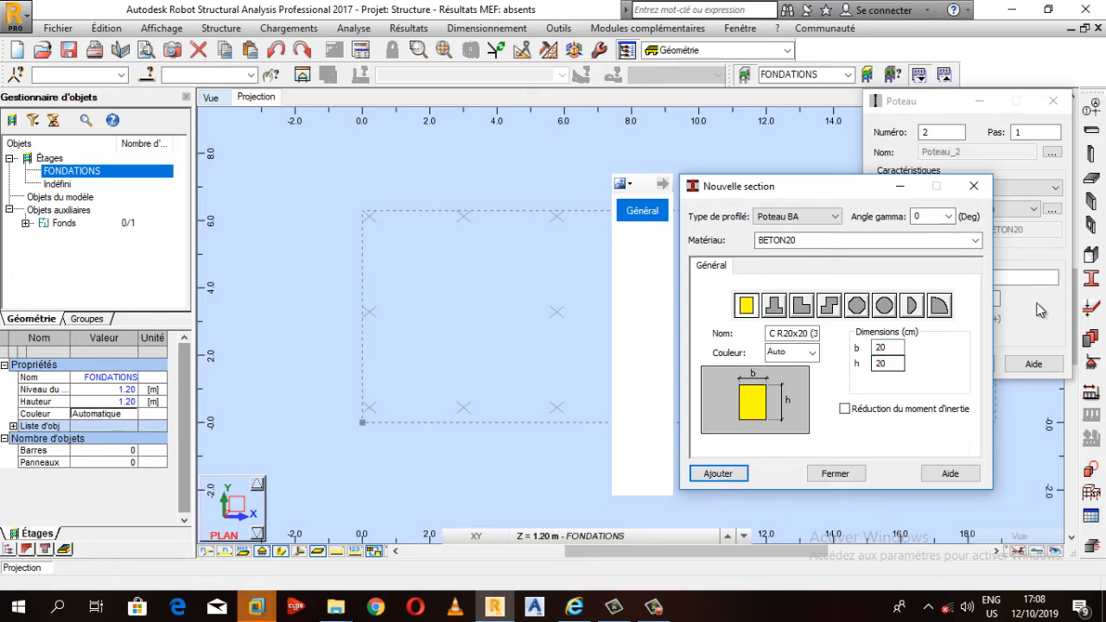
click(842, 474)
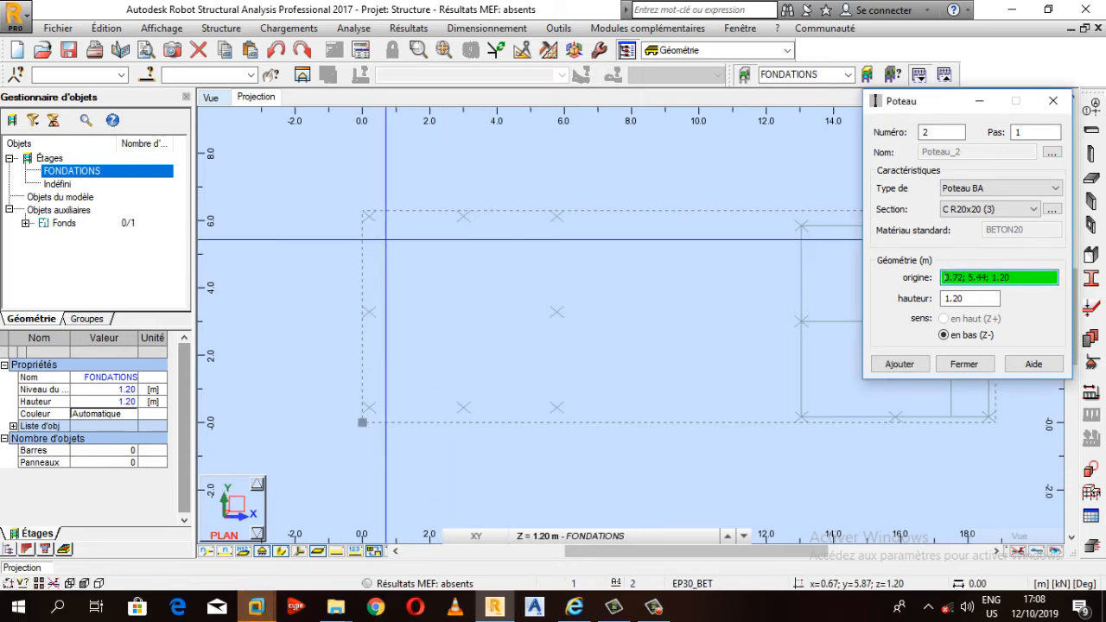
Place concrete columns on the three upper marks of the background plan's left block and on the middle mark at x = 5.78.
click(369, 215)
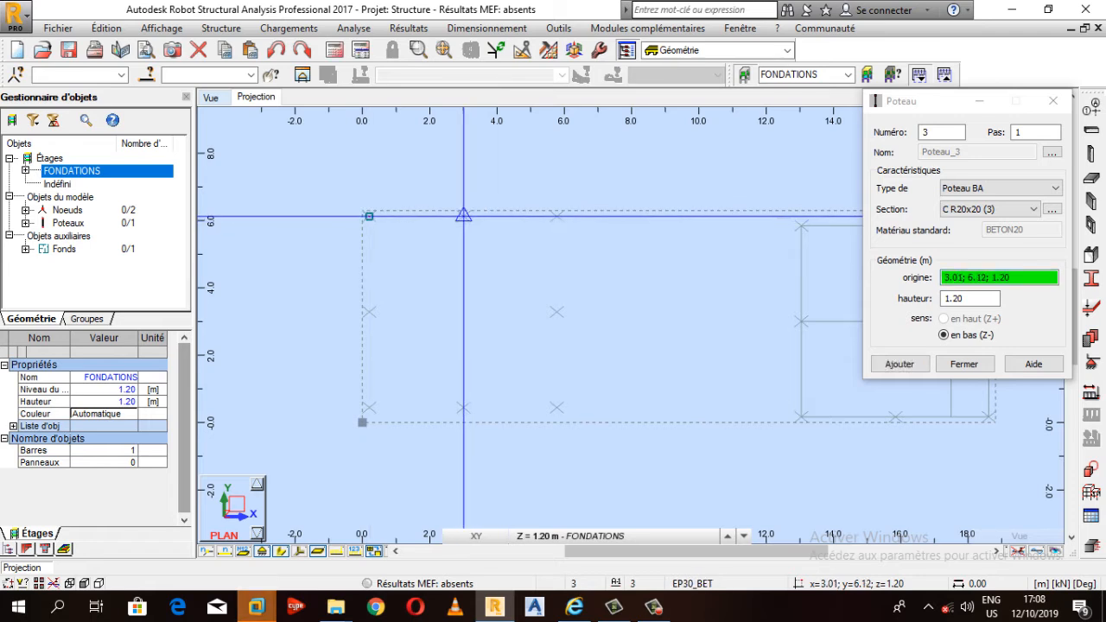
click(464, 216)
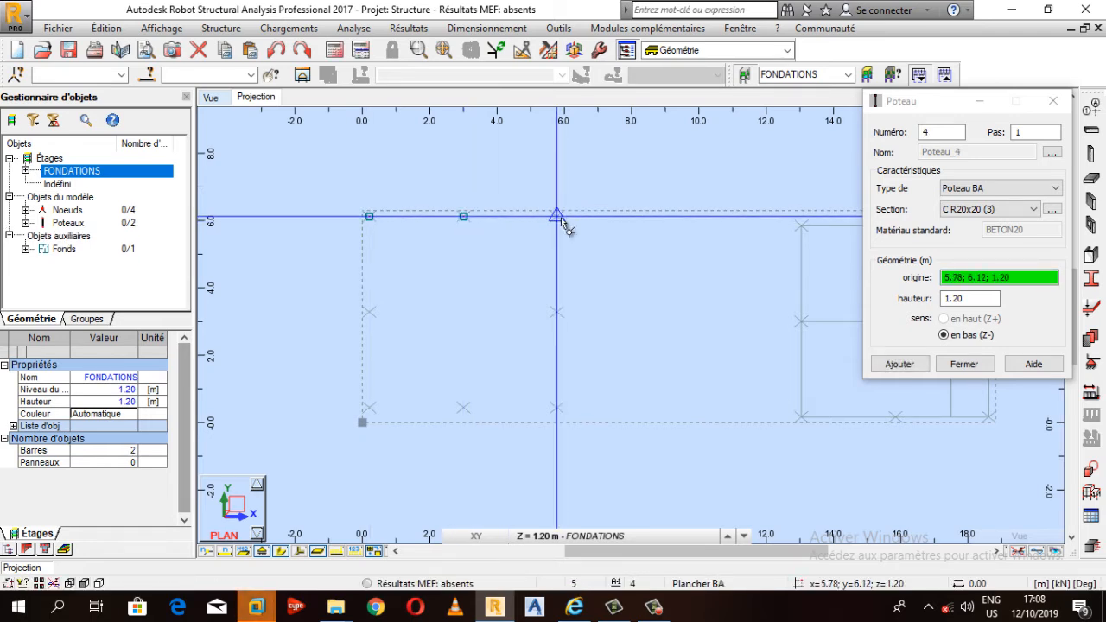
click(557, 251)
click(556, 311)
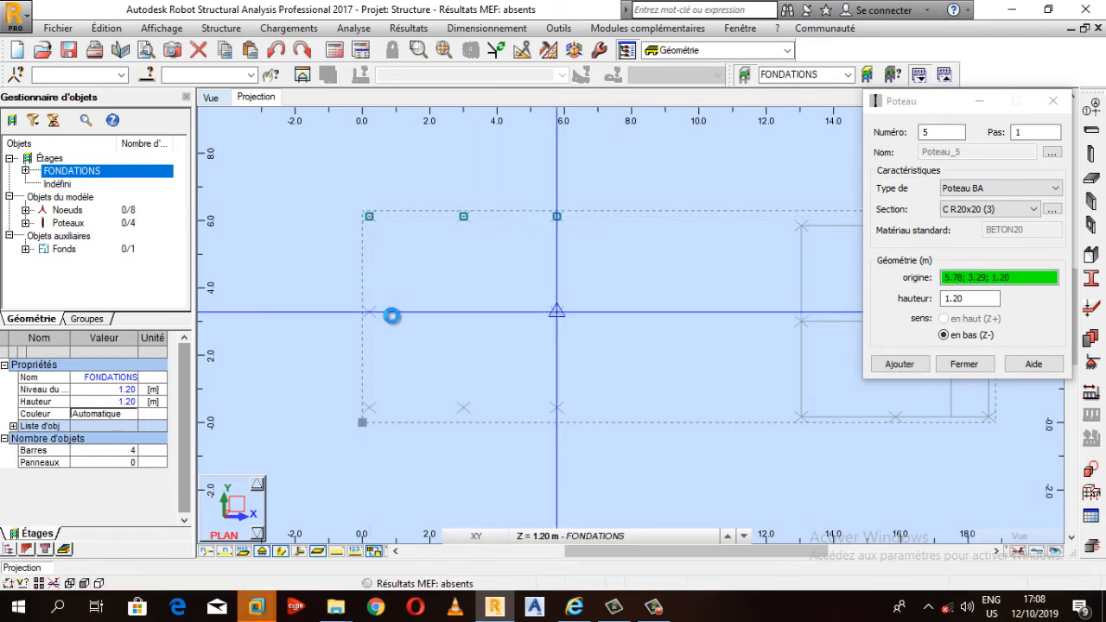
Try placing a column on the middle mark beside the plan's left edge, and delete the misplaced column.
scroll(373, 320, up, 2)
click(366, 311)
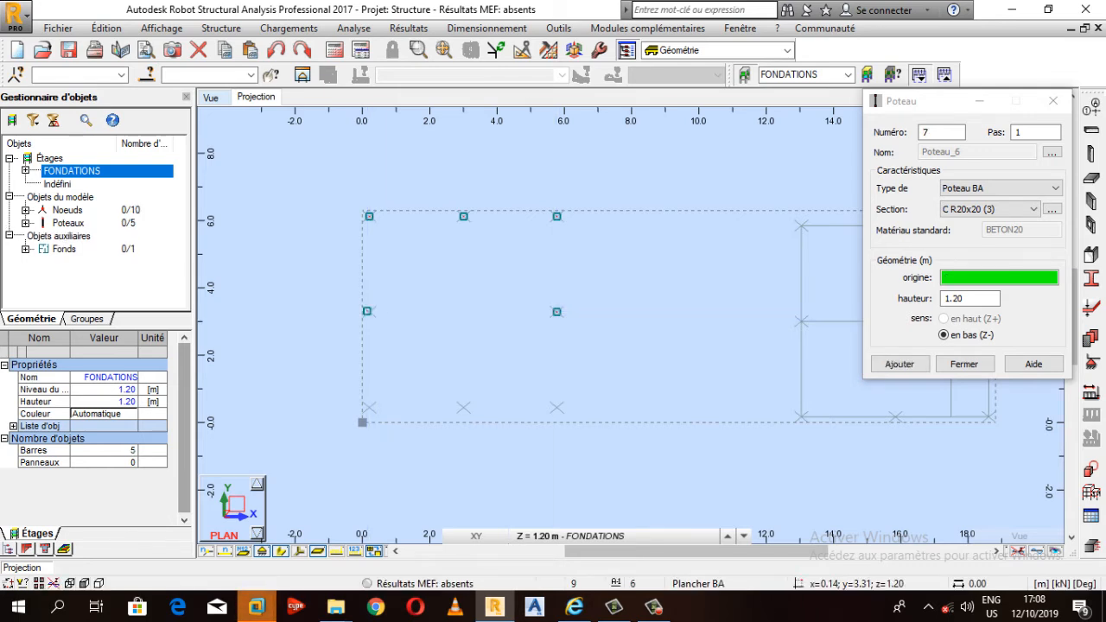
scroll(367, 311, up, 1)
click(276, 50)
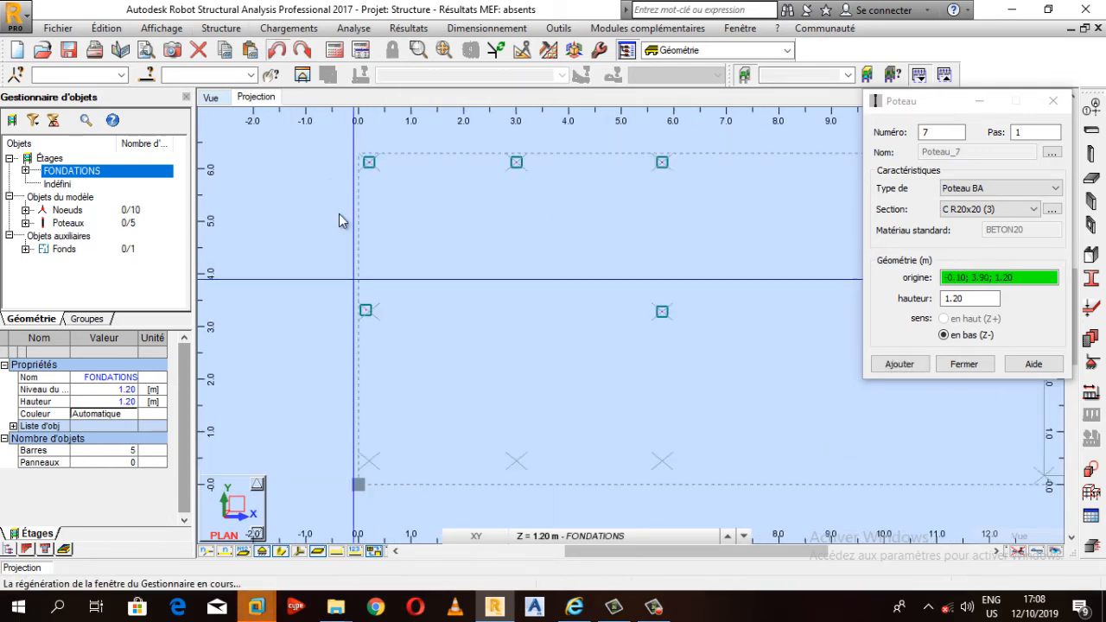
scroll(365, 308, up, 2)
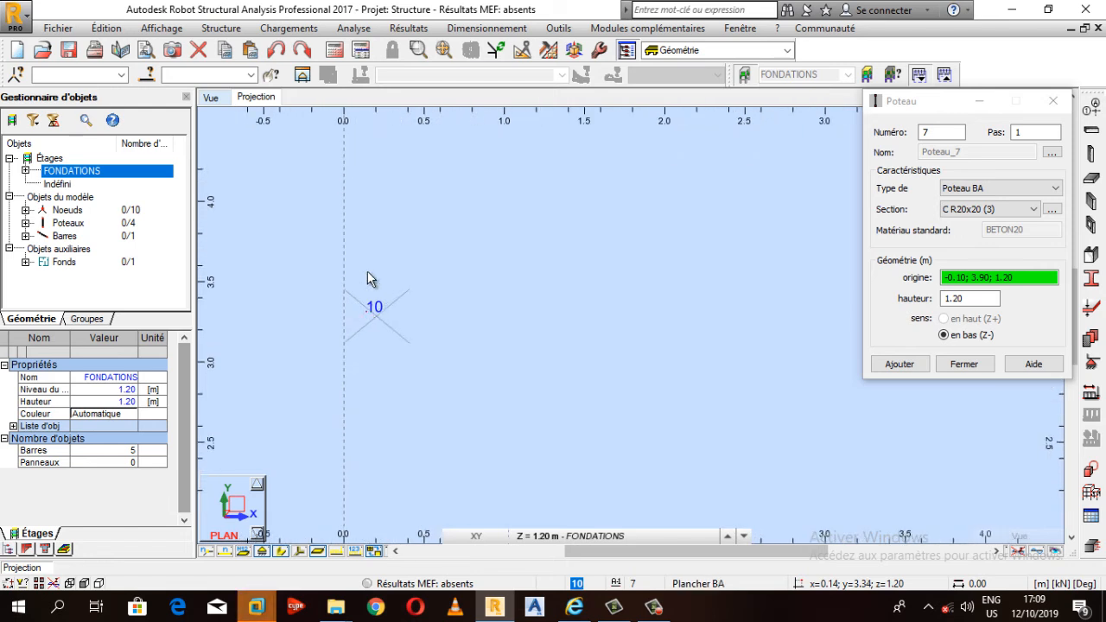
click(350, 339)
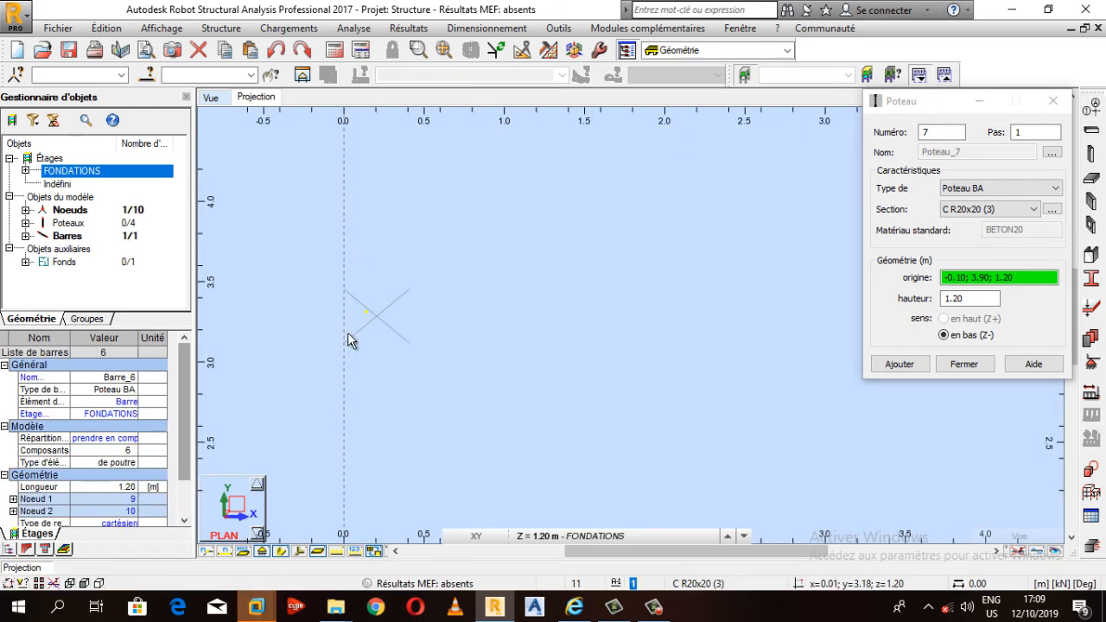
key(Delete)
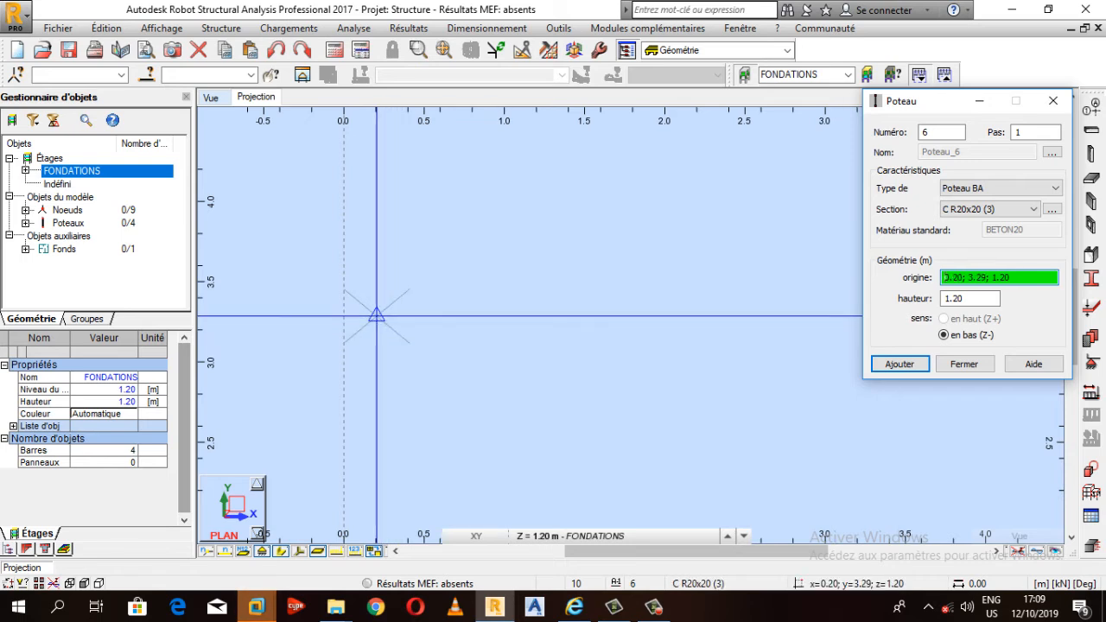
Place concrete columns on the marks at (0.20; 3.29), at the lower row's right end and at (3.00; 0.45).
click(376, 316)
scroll(375, 317, down, 5)
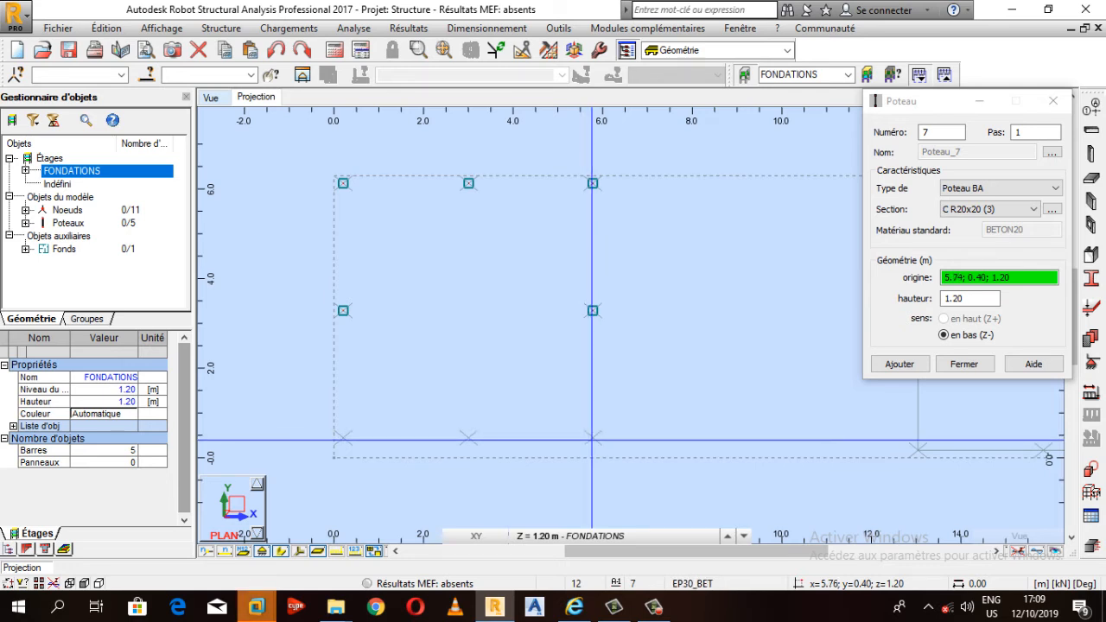
click(592, 436)
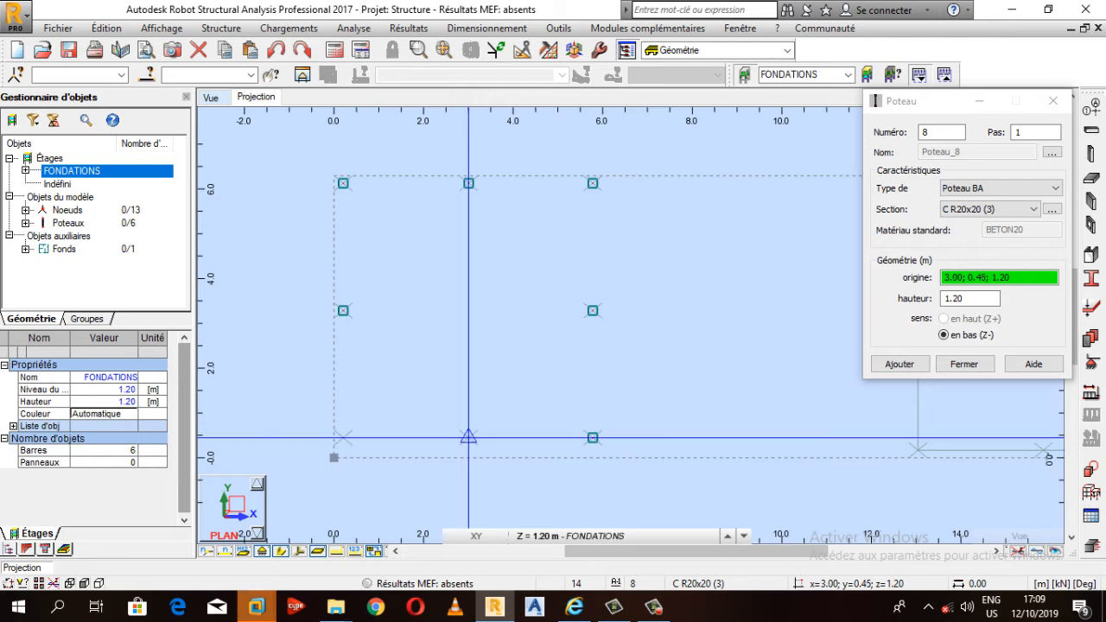
click(468, 439)
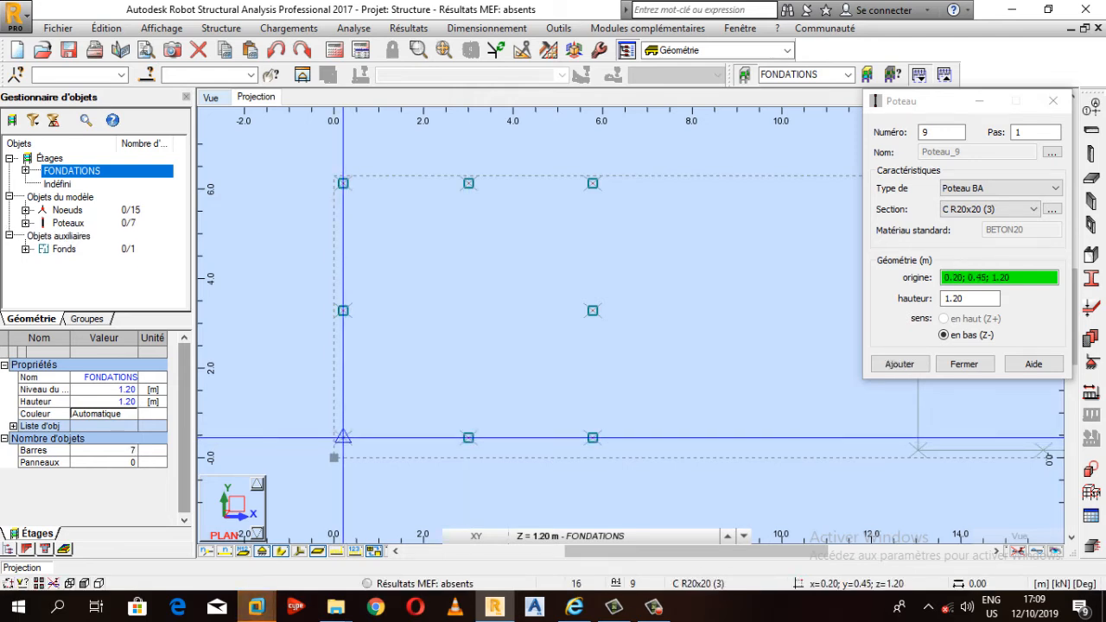
Place a concrete column at (0.20; 0.45), show the column layout in the 3D view, and end column placement.
click(343, 438)
scroll(300, 370, down, 2)
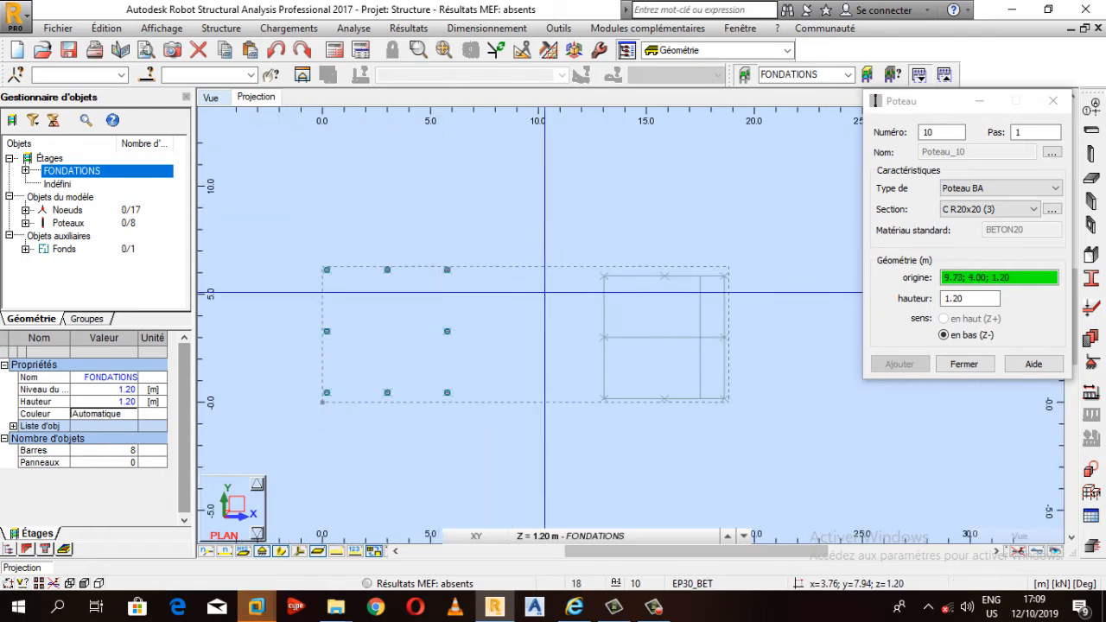
scroll(381, 260, up, 2)
click(213, 97)
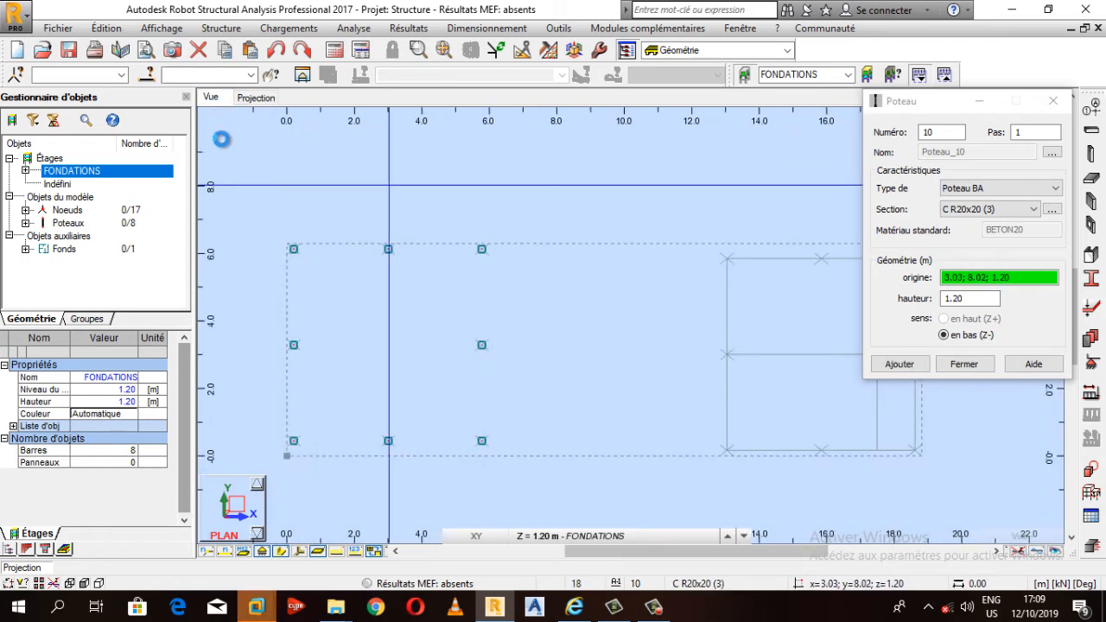
scroll(388, 297, up, 3)
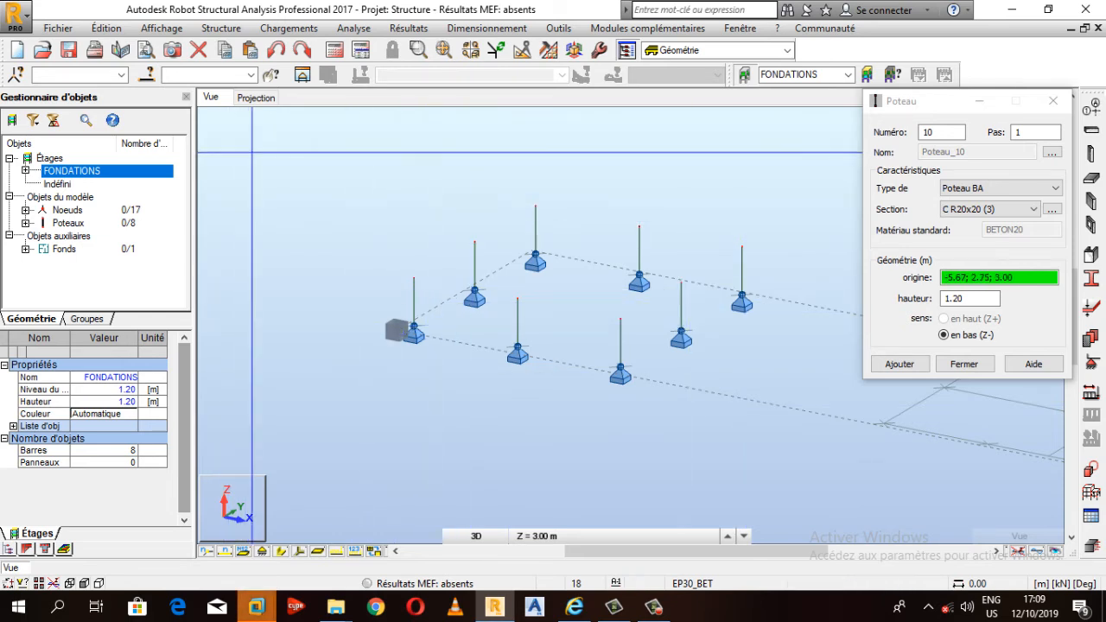
right_click(368, 177)
click(259, 202)
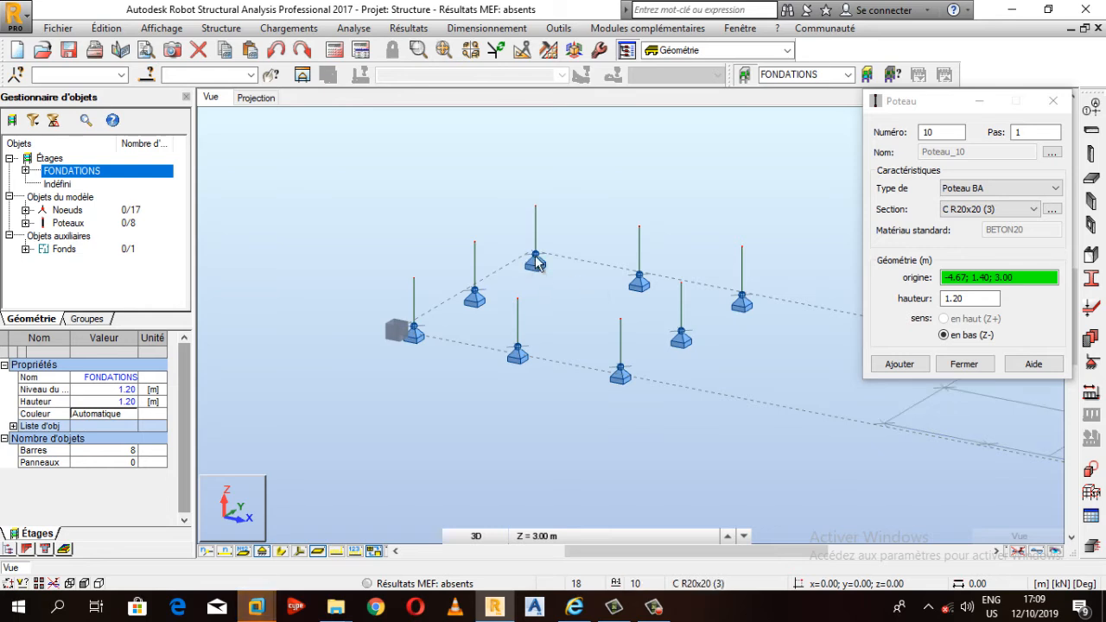
click(1052, 101)
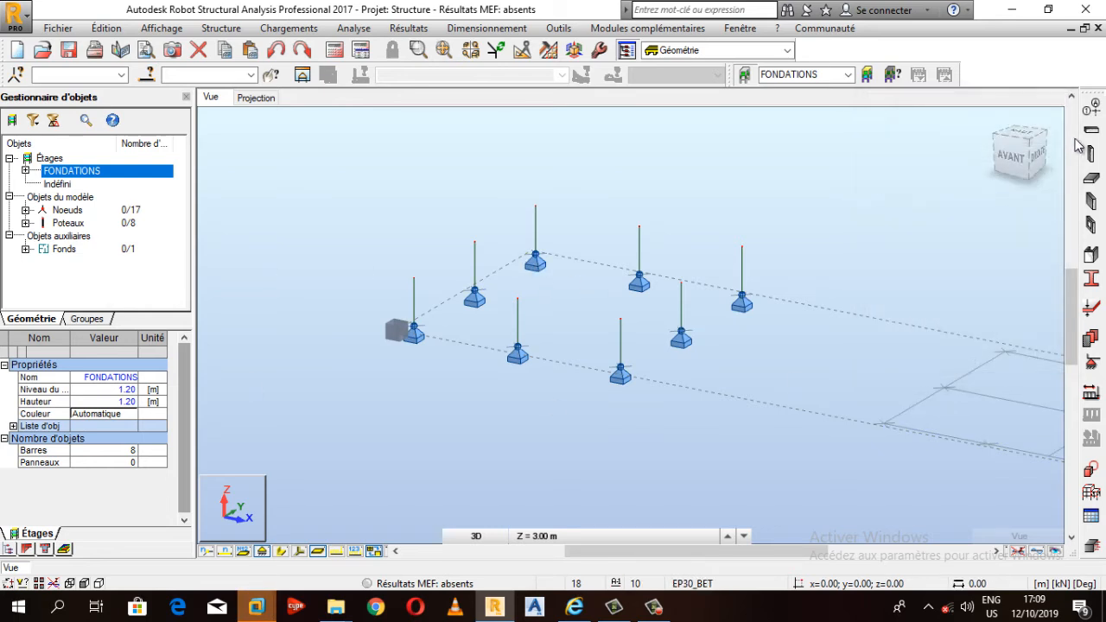
Select the base nodes of all eight foundation columns in the front view and assign them Encastrement nodal supports.
click(998, 158)
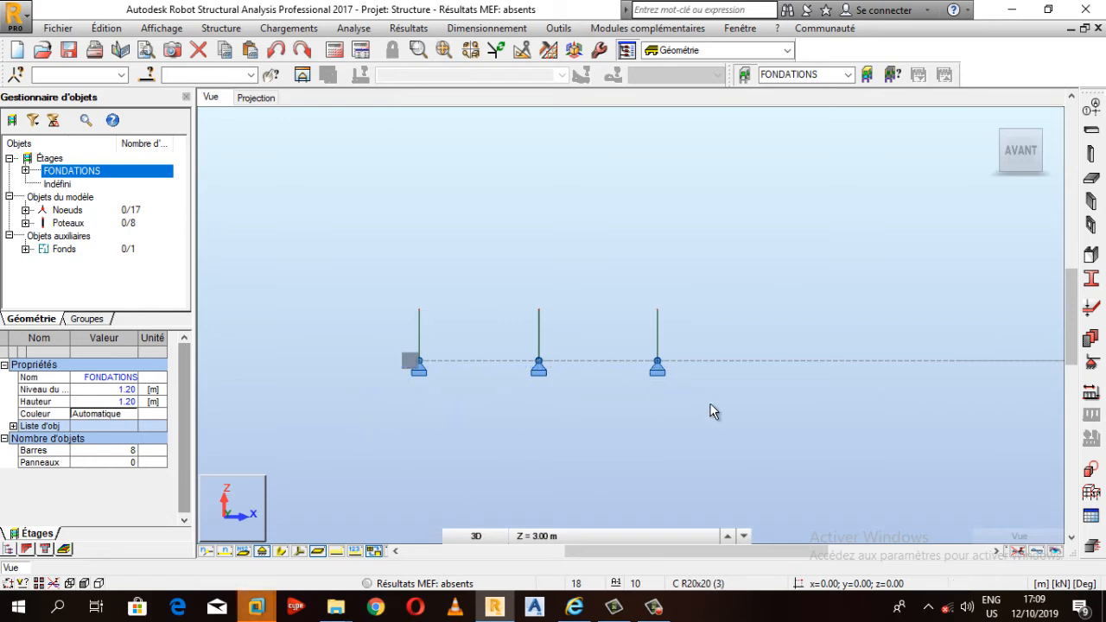
drag(407, 358, 355, 350)
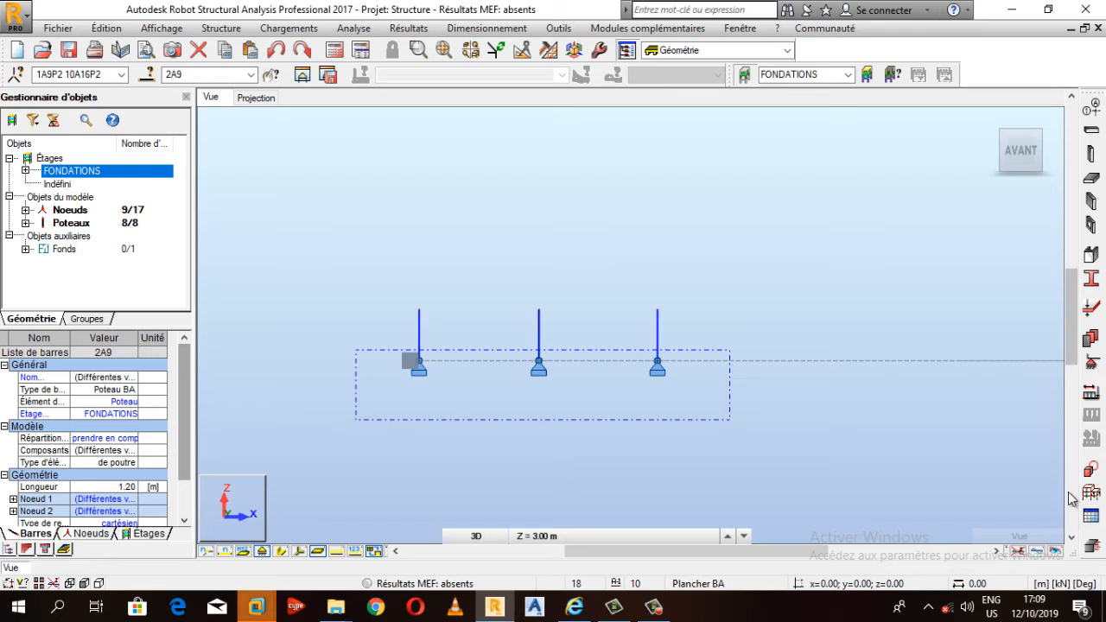
click(1091, 363)
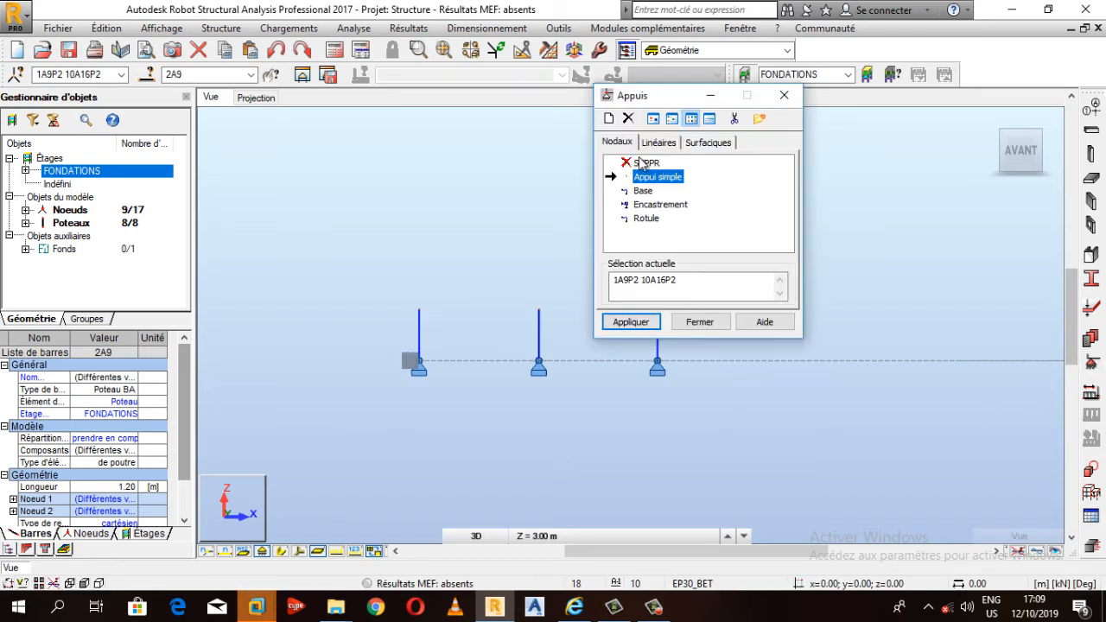
click(656, 205)
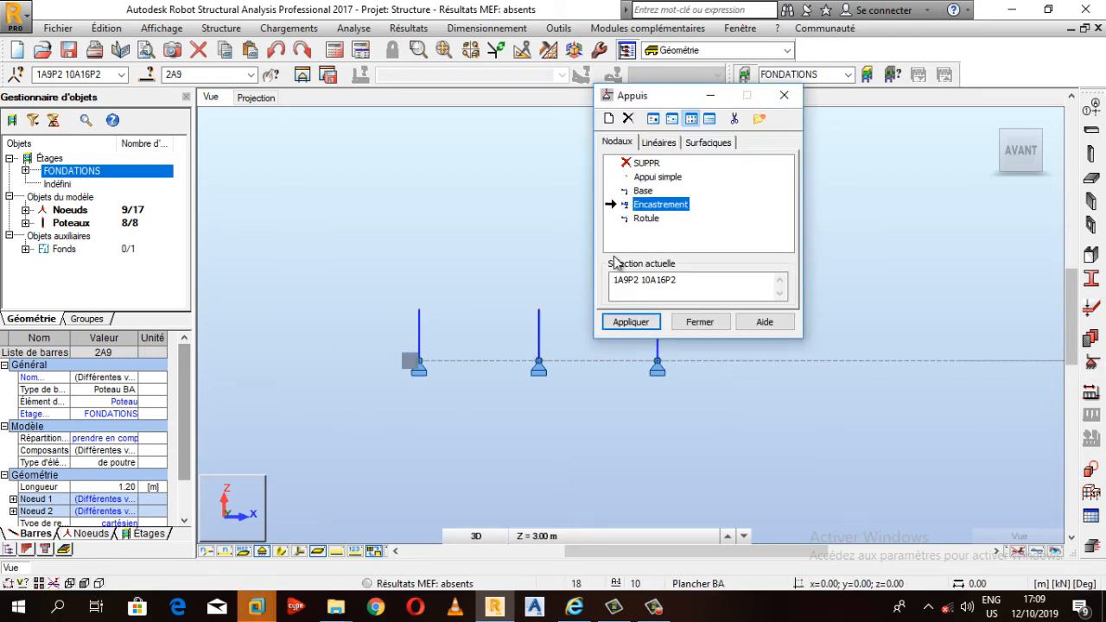
click(622, 325)
click(448, 404)
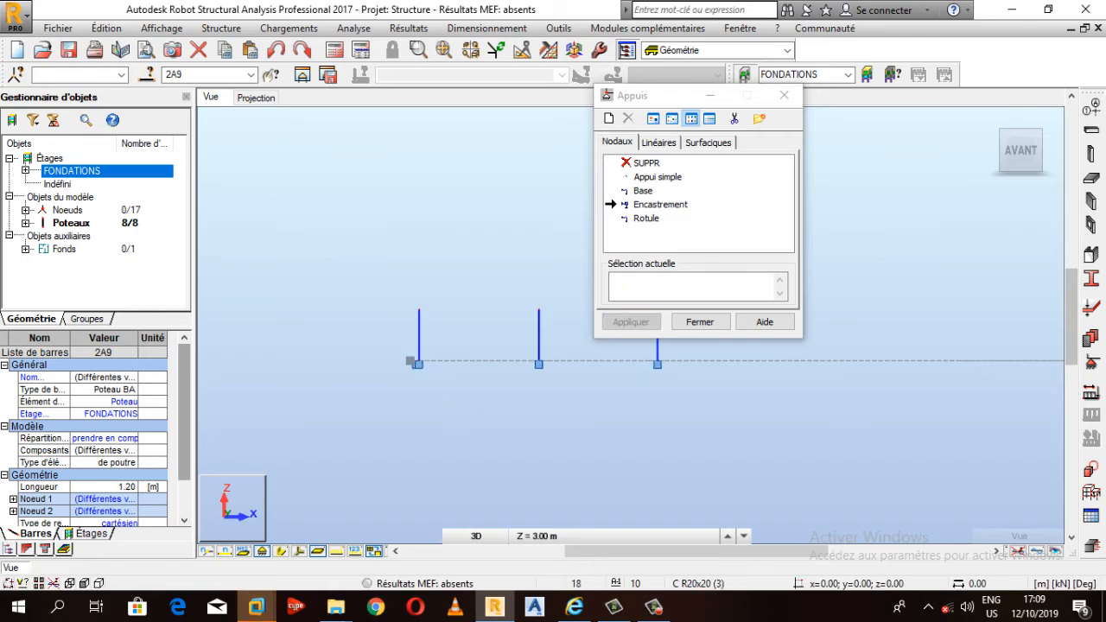
click(694, 322)
Copy the FONDATIONS storey above itself as PH-RDC, with a height of 3 m and one repetition.
scroll(494, 349, up, 2)
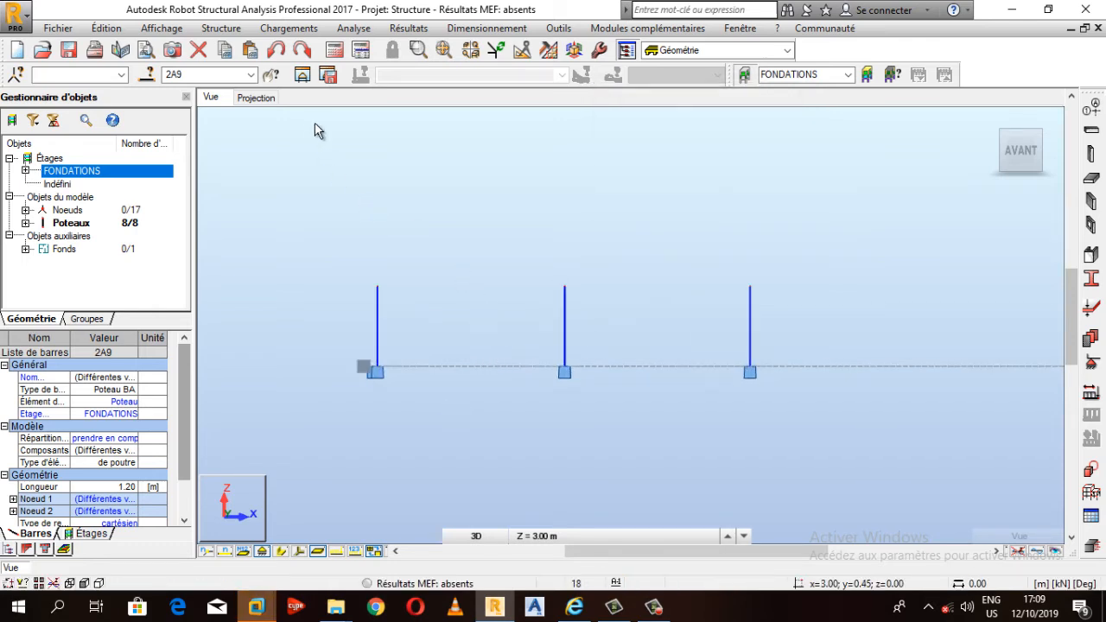
click(1042, 139)
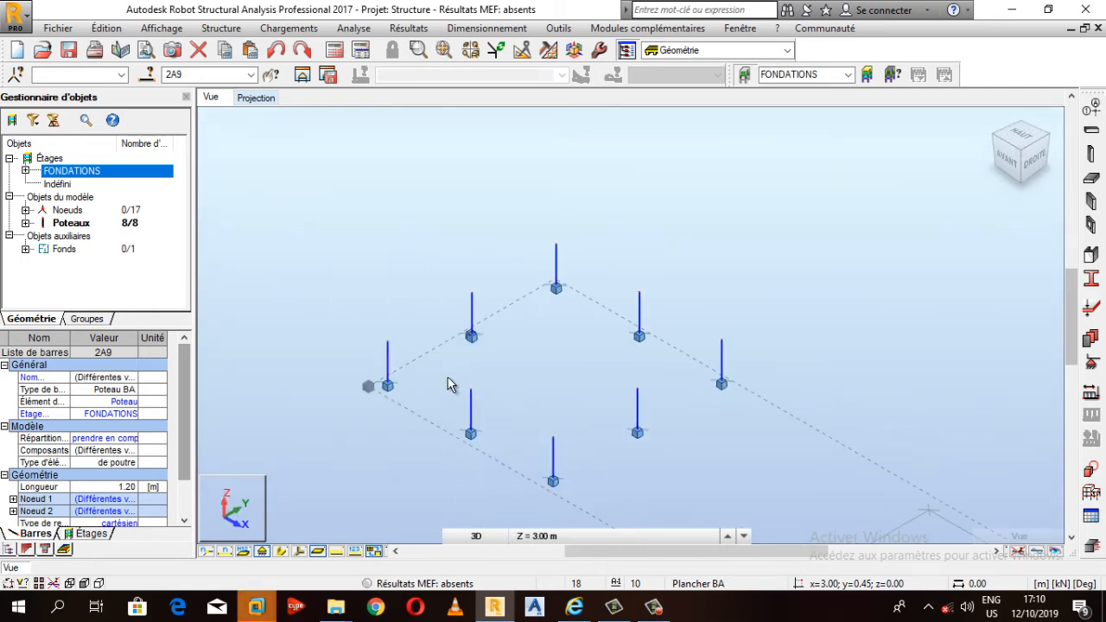
scroll(722, 255, down, 2)
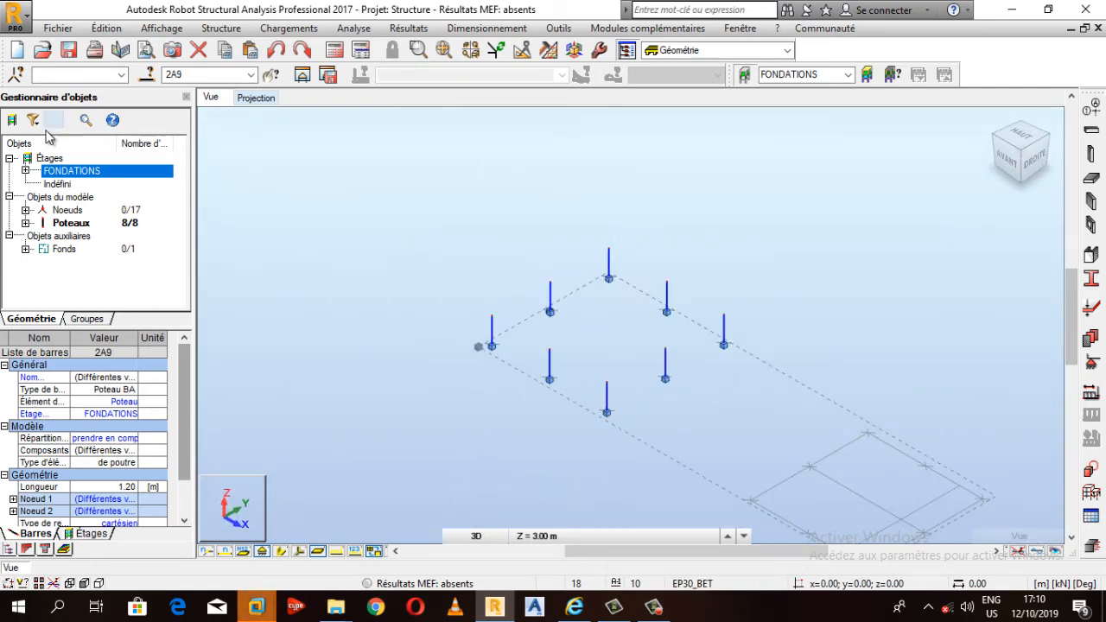
right_click(61, 171)
mouse_move(99, 183)
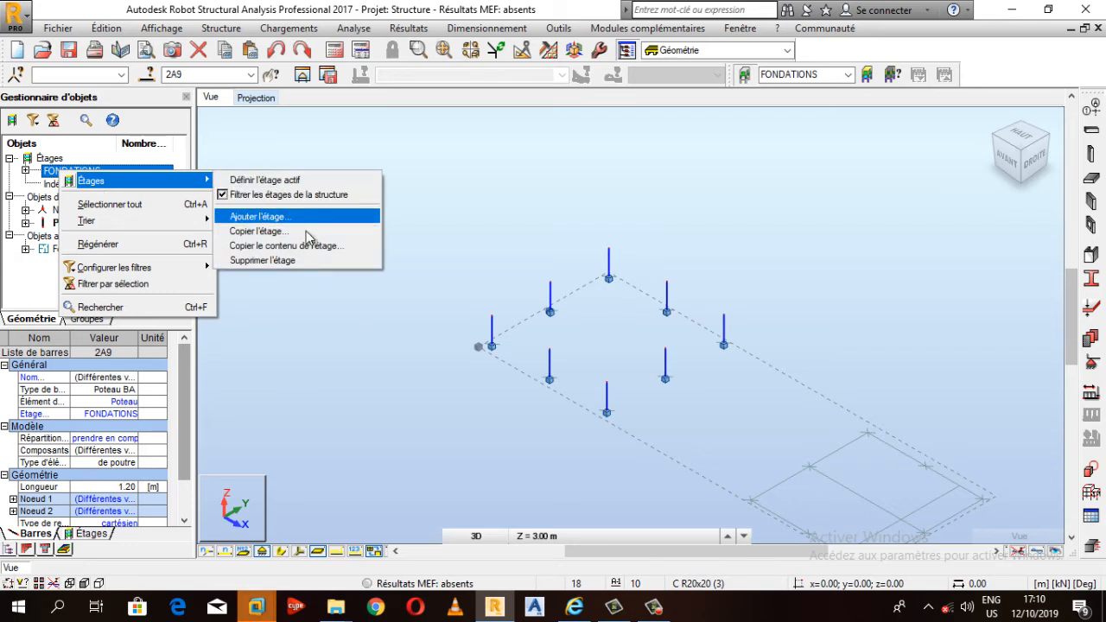
click(306, 234)
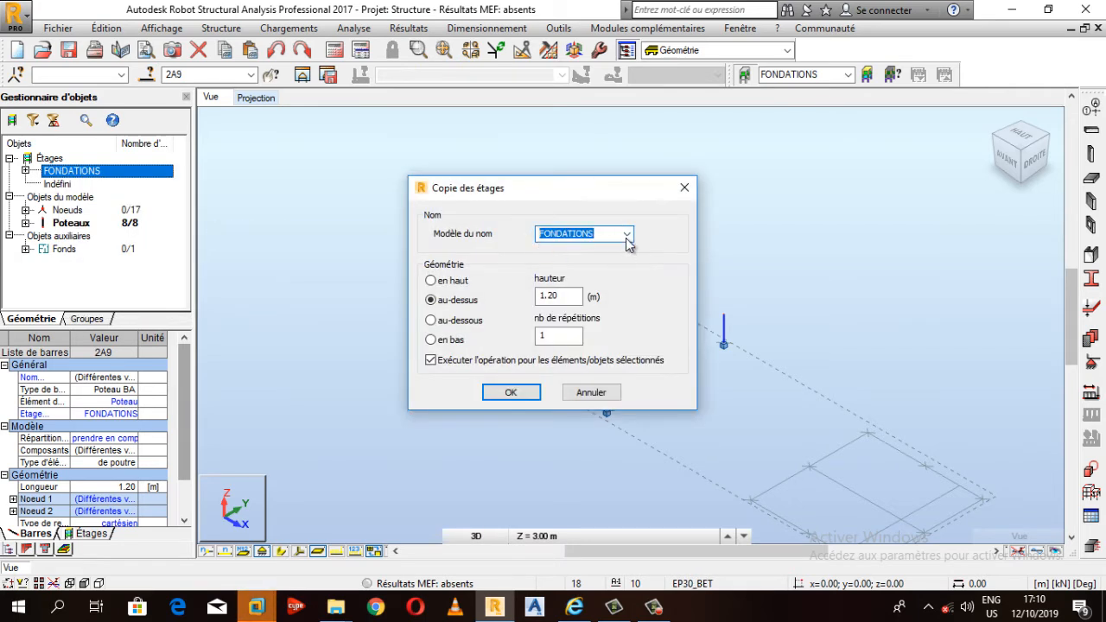
click(628, 235)
click(609, 234)
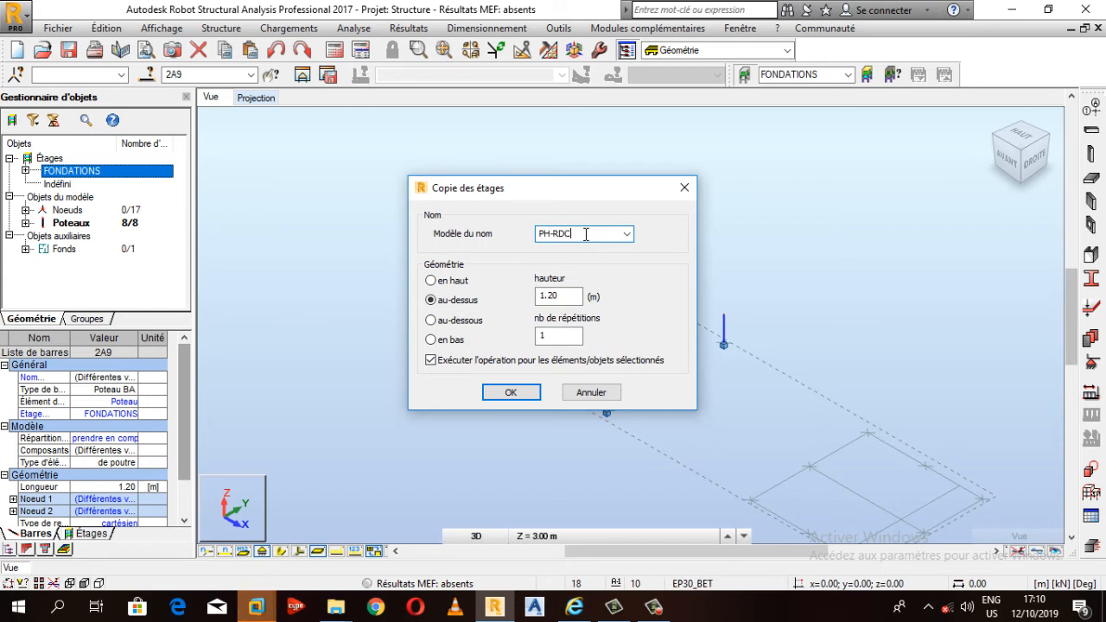
key(Tab)
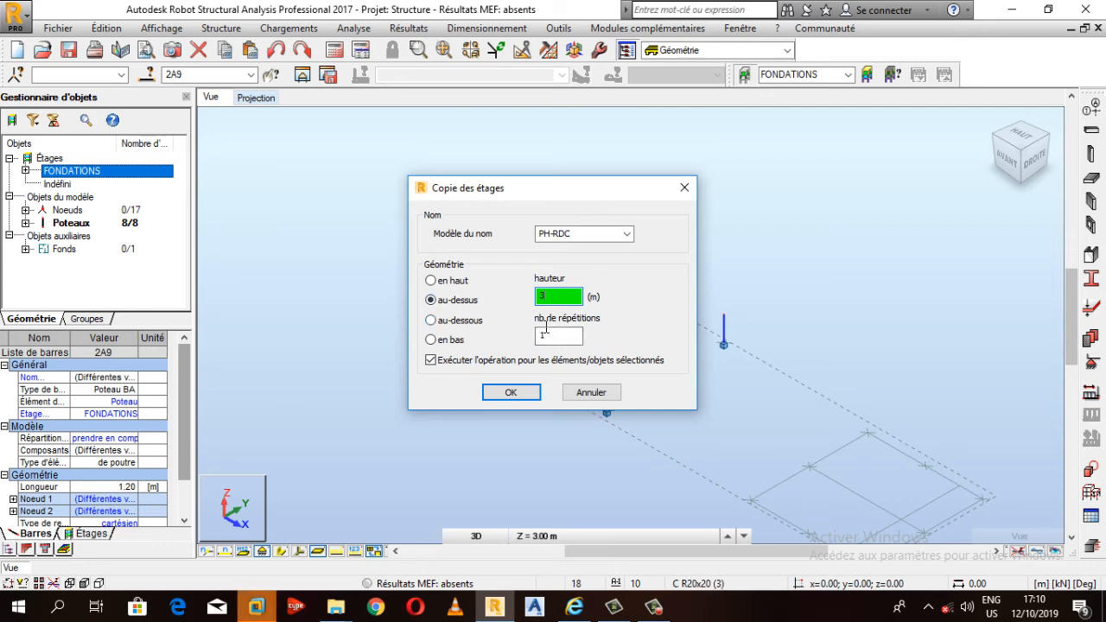
key(Tab)
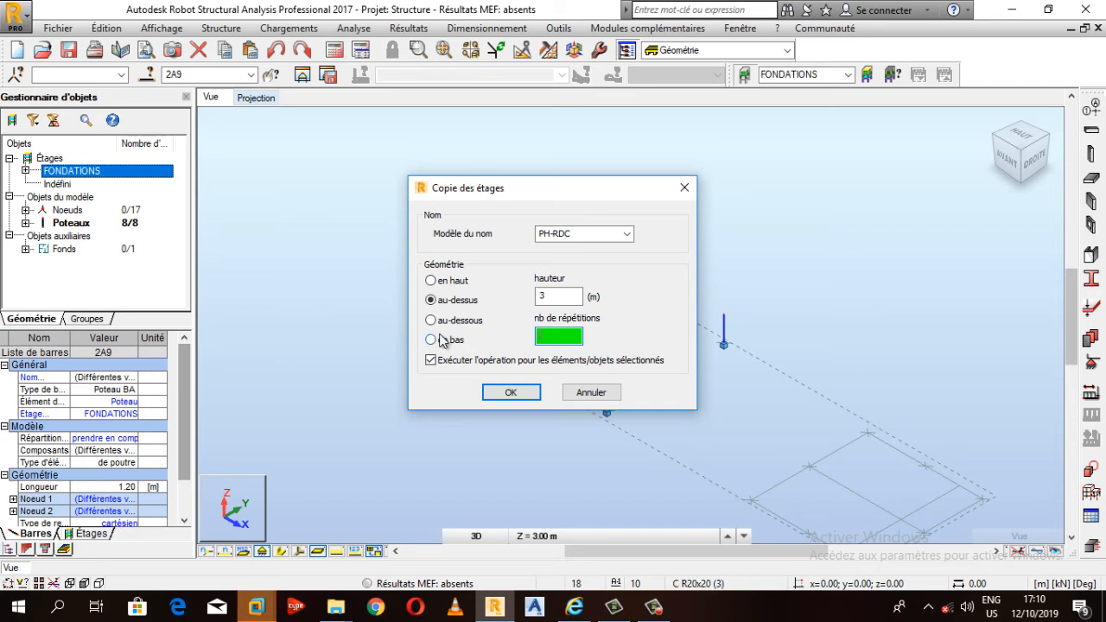
click(508, 391)
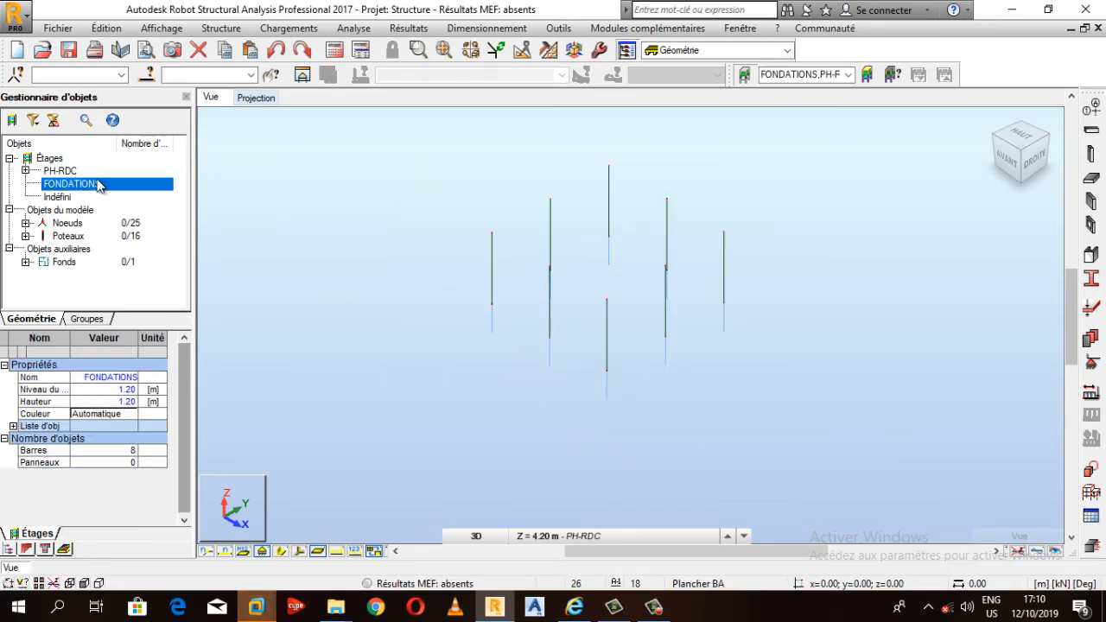
Select the PH-RDC storey, expand its object list and examine its columns in plan.
click(57, 171)
click(26, 171)
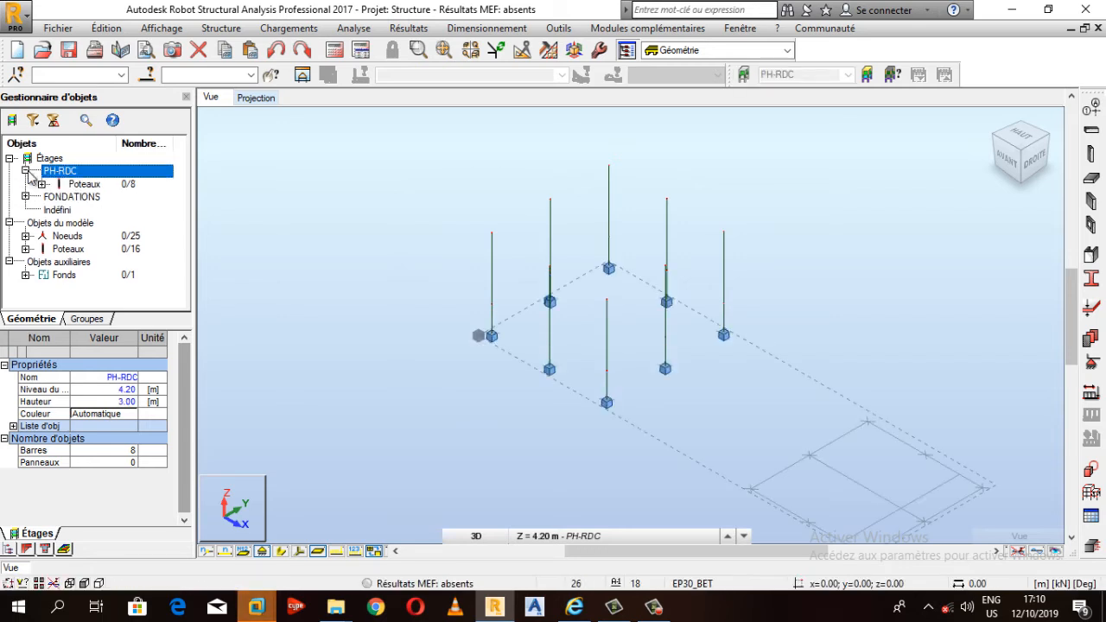
click(268, 99)
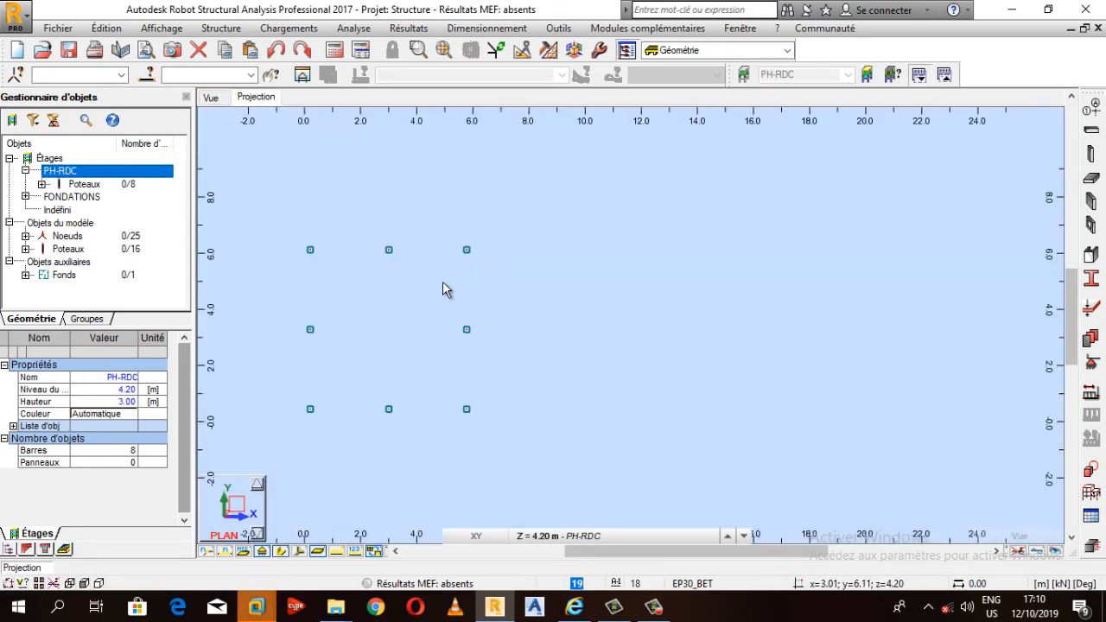
scroll(341, 307, up, 1)
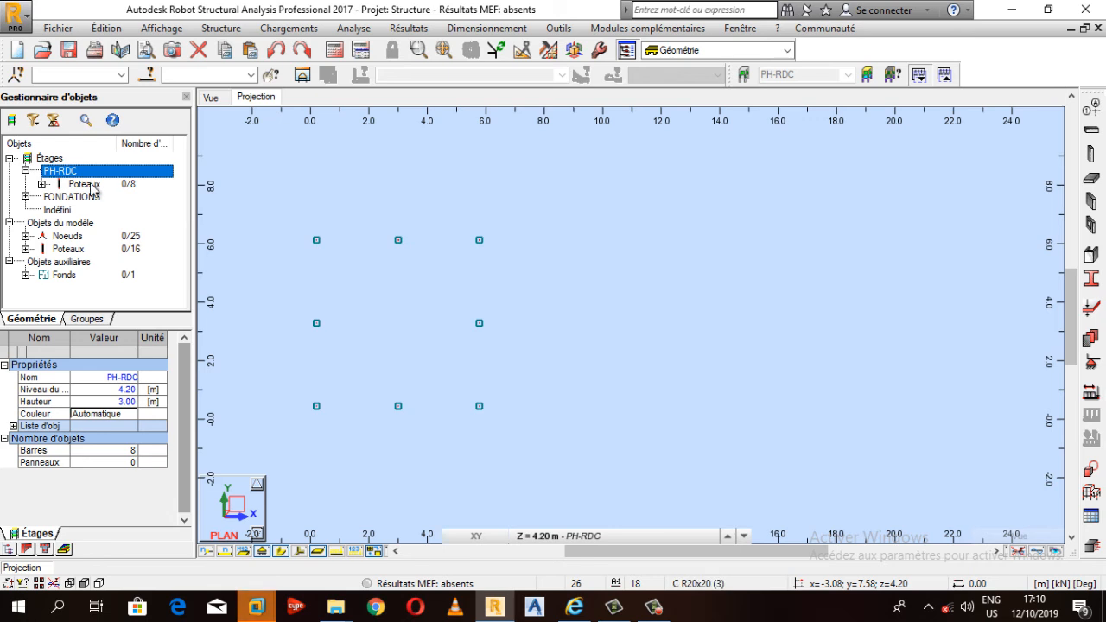
Select the DXF background plan in the 3D view and copy it by a translation vector of 0; 0; 3 m.
click(211, 97)
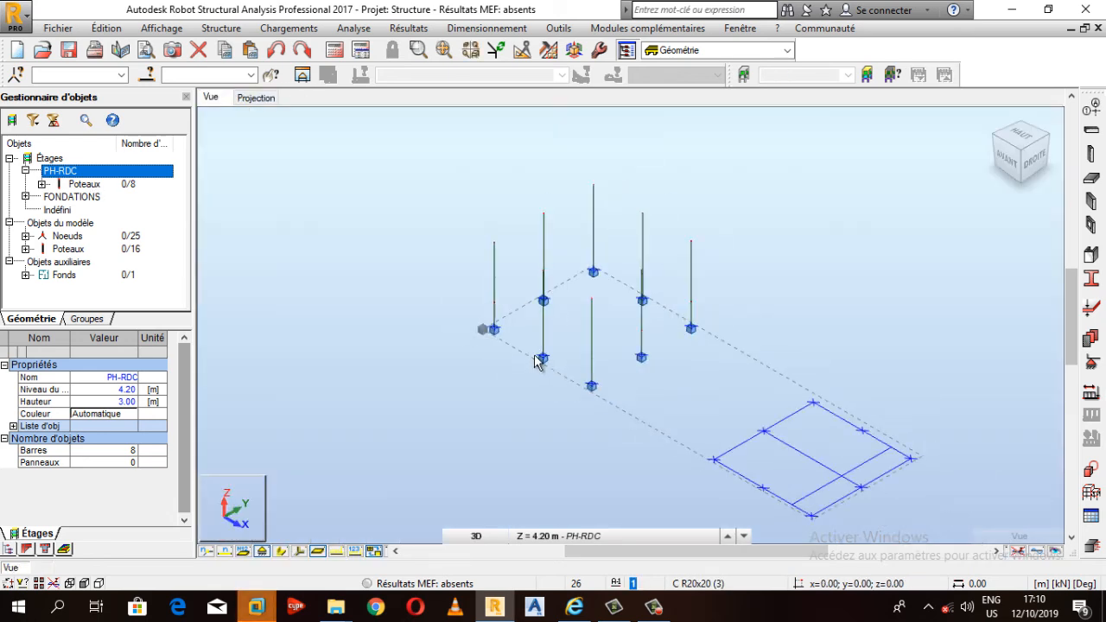
click(475, 322)
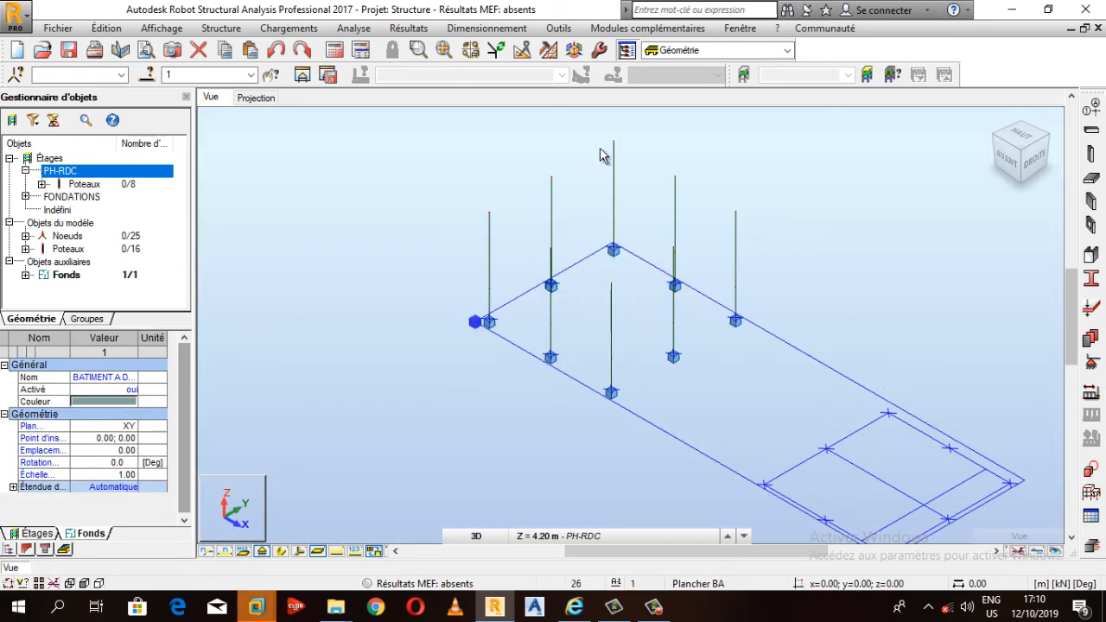
click(524, 50)
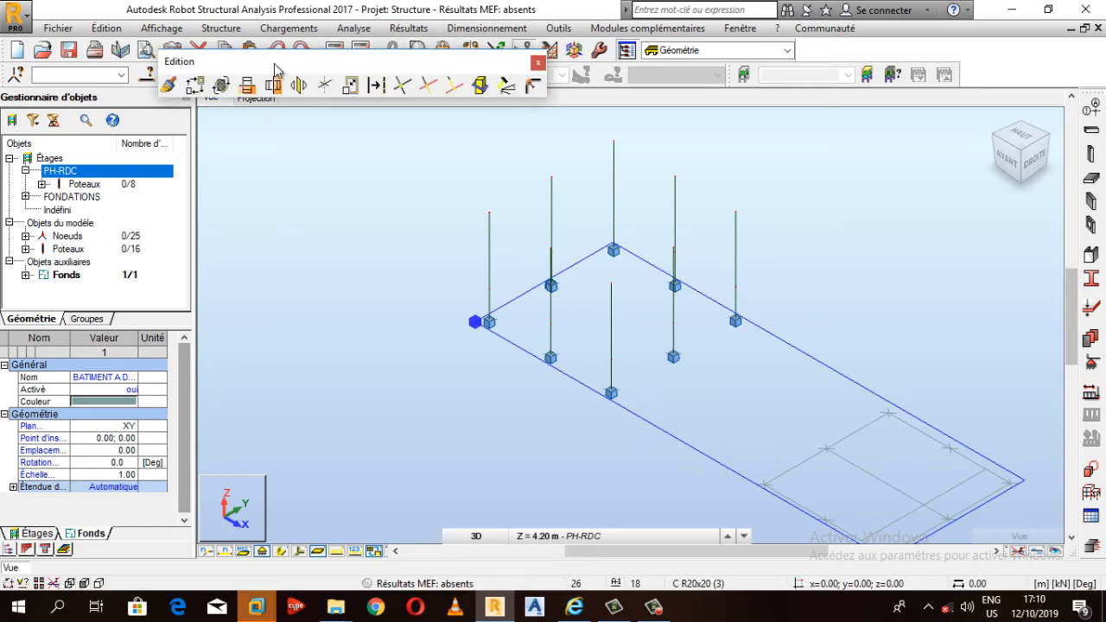
click(195, 86)
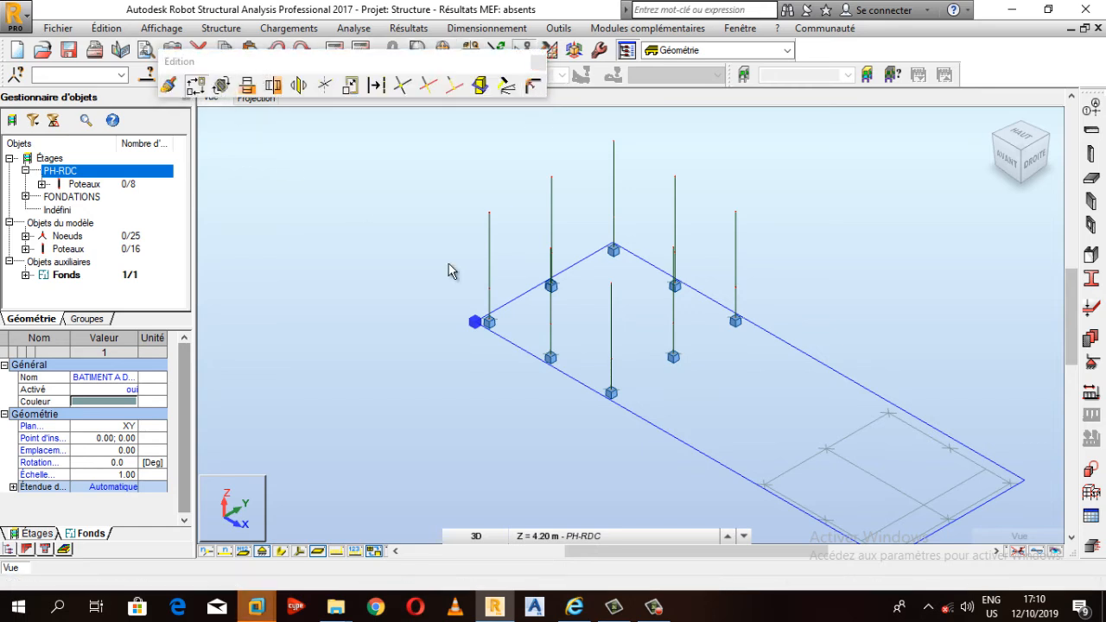
click(476, 321)
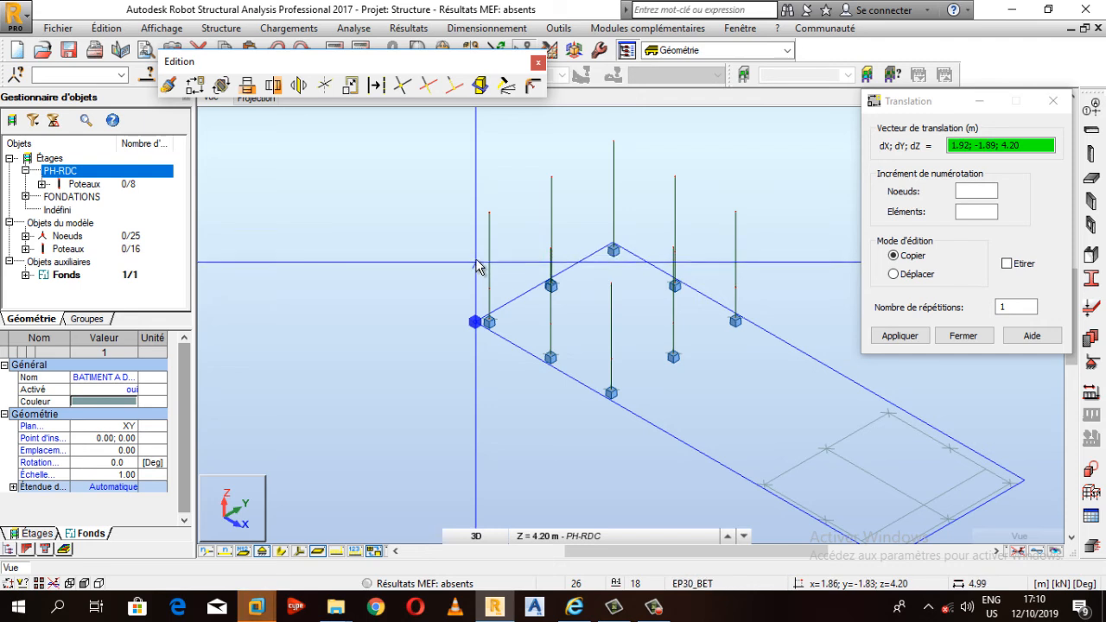
click(666, 281)
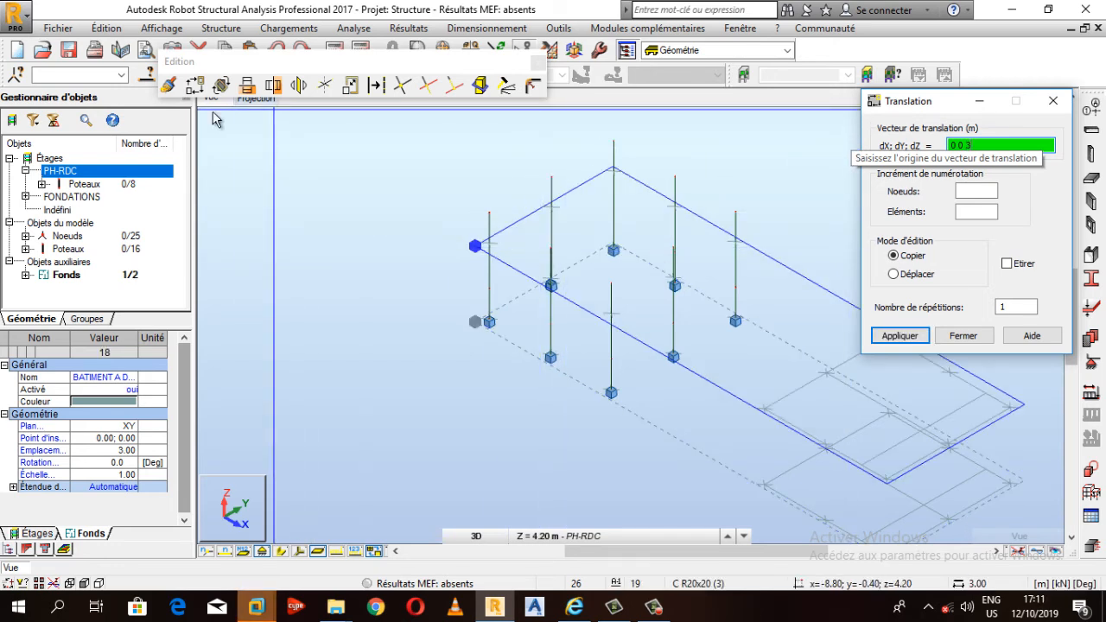
key(Escape)
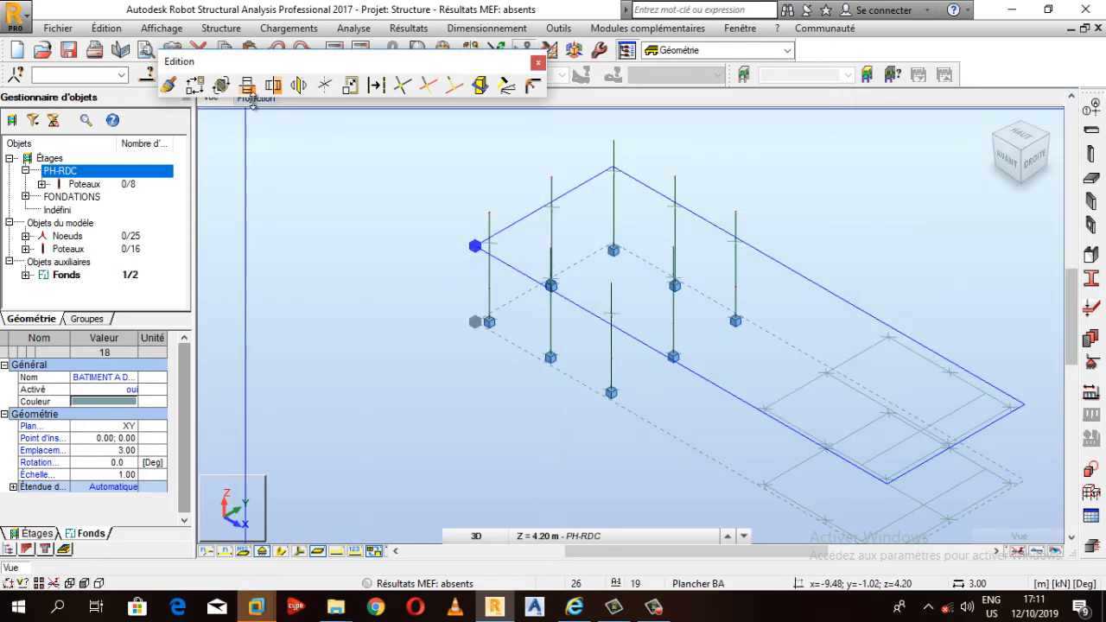
Dock the Edition toolbar and copy the raised background plan from its block's upper-left mark onto the corner column at (0.20; 6.12).
double_click(362, 69)
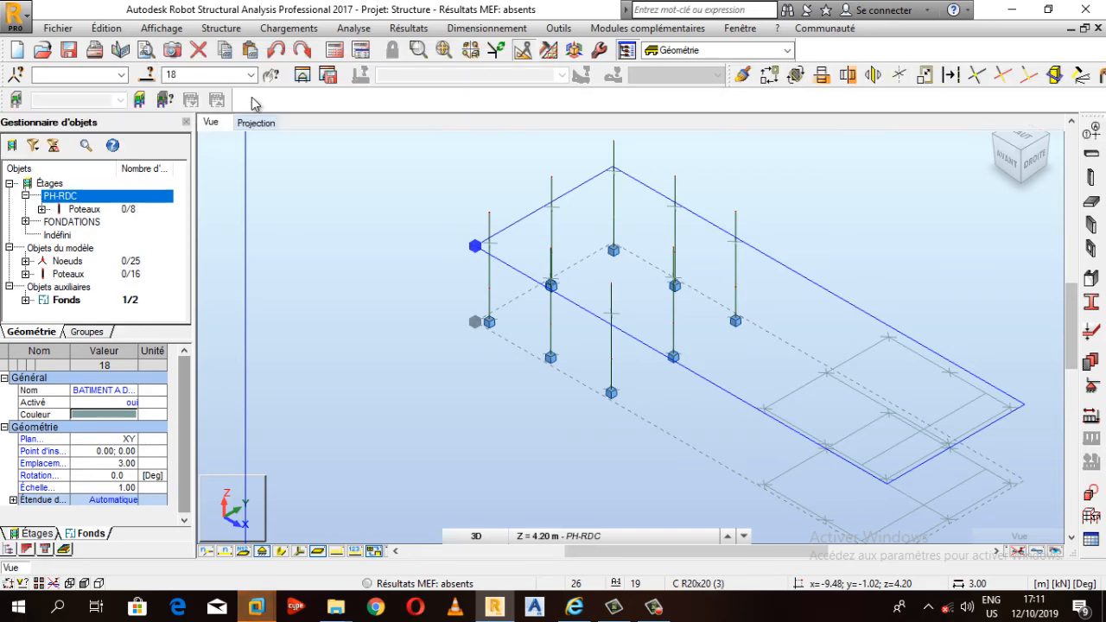
click(253, 121)
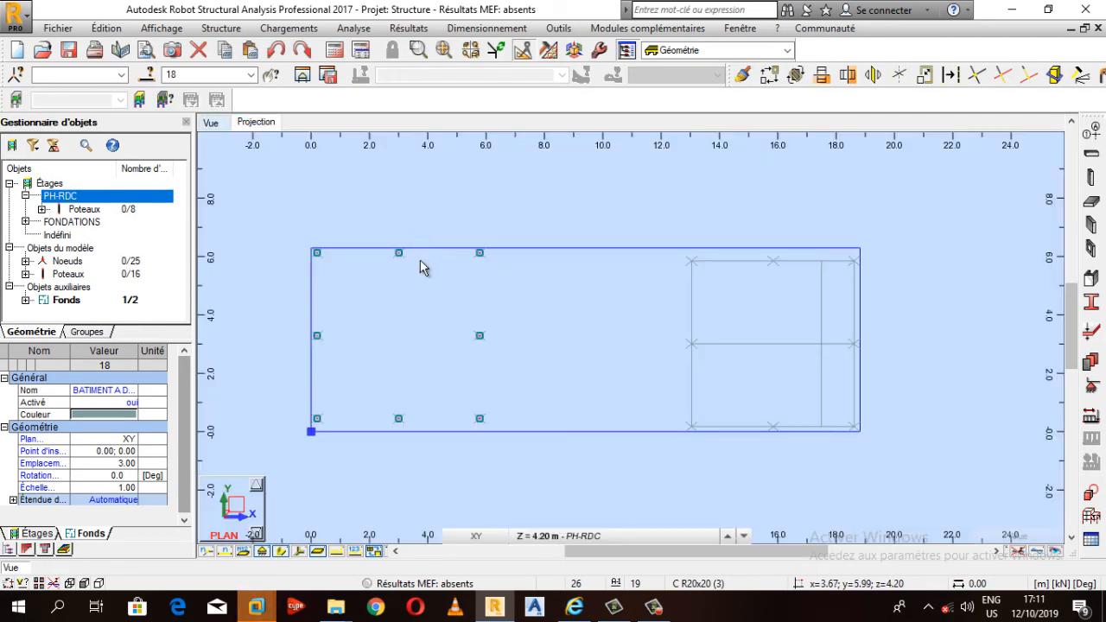
scroll(323, 313, down, 4)
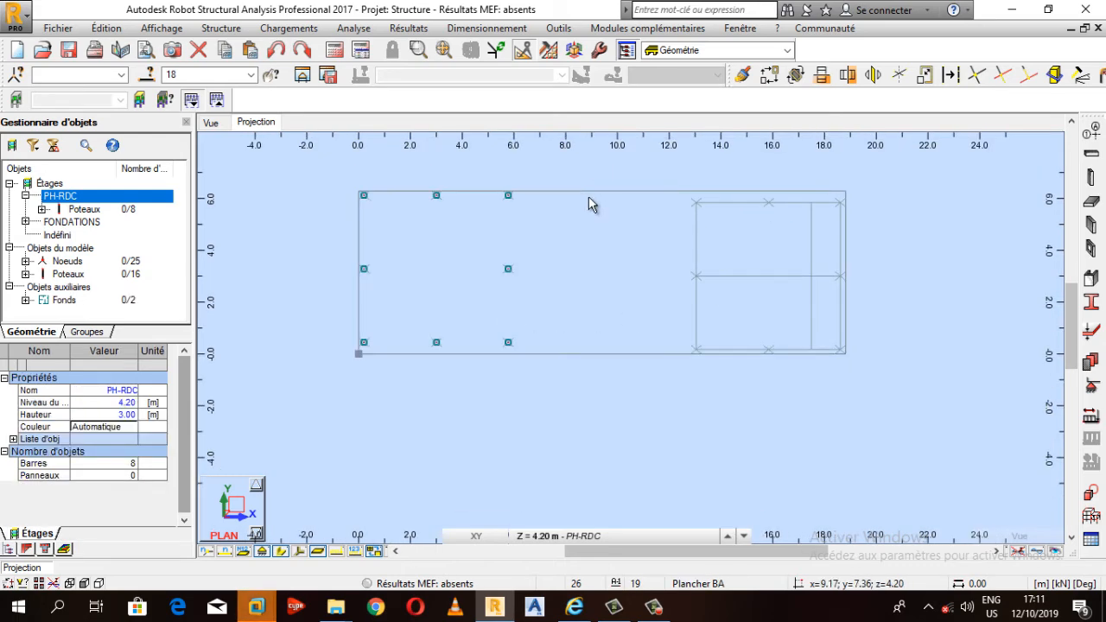
click(770, 76)
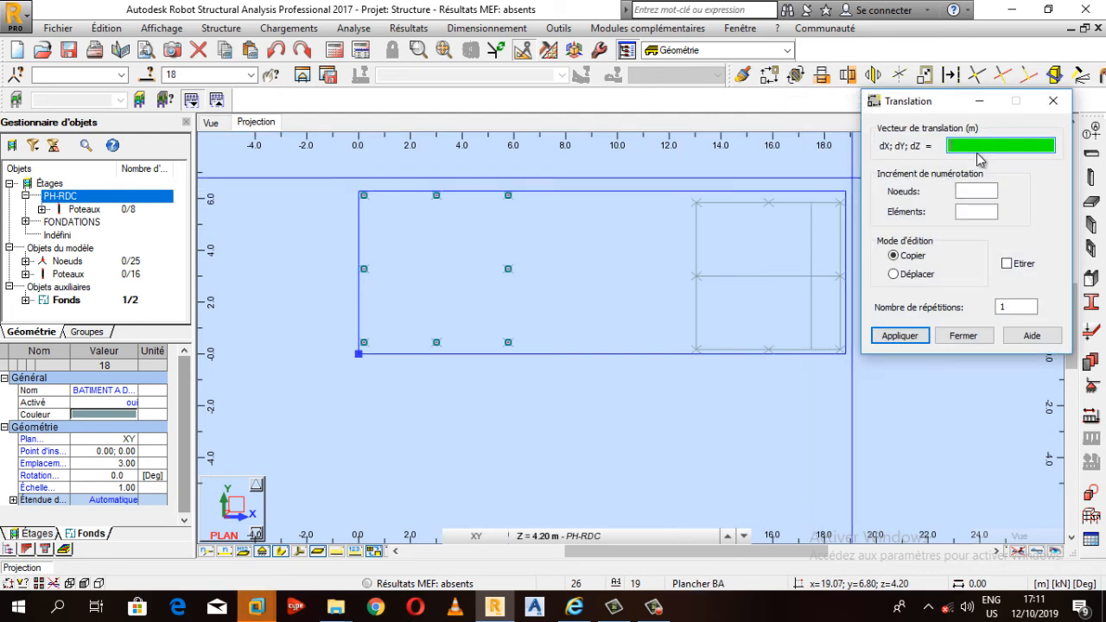
click(695, 202)
scroll(361, 176, up, 5)
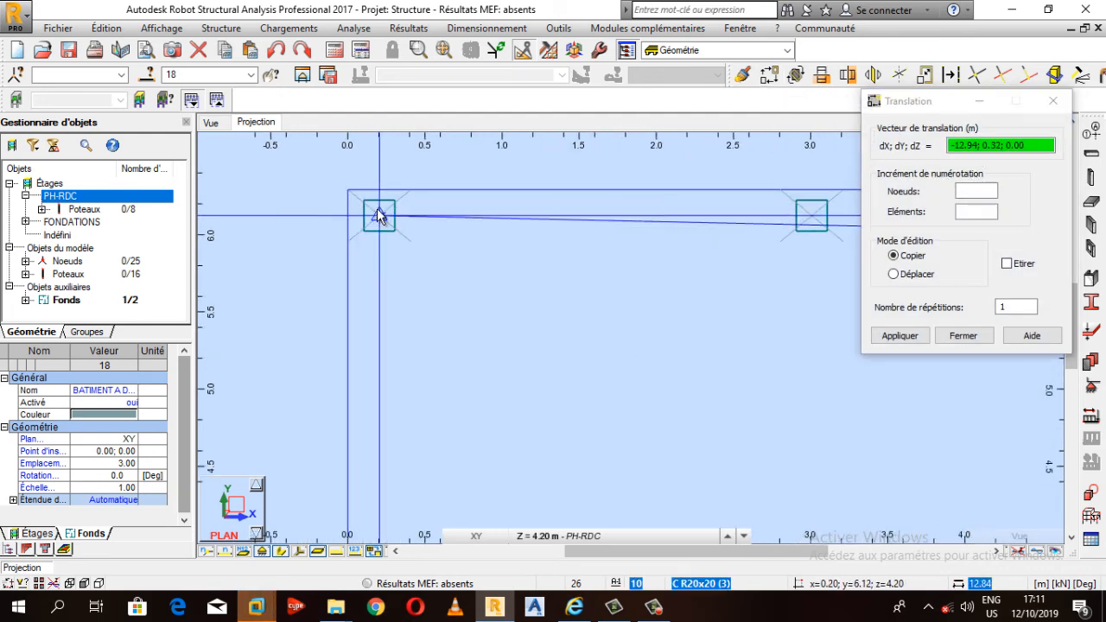
click(379, 215)
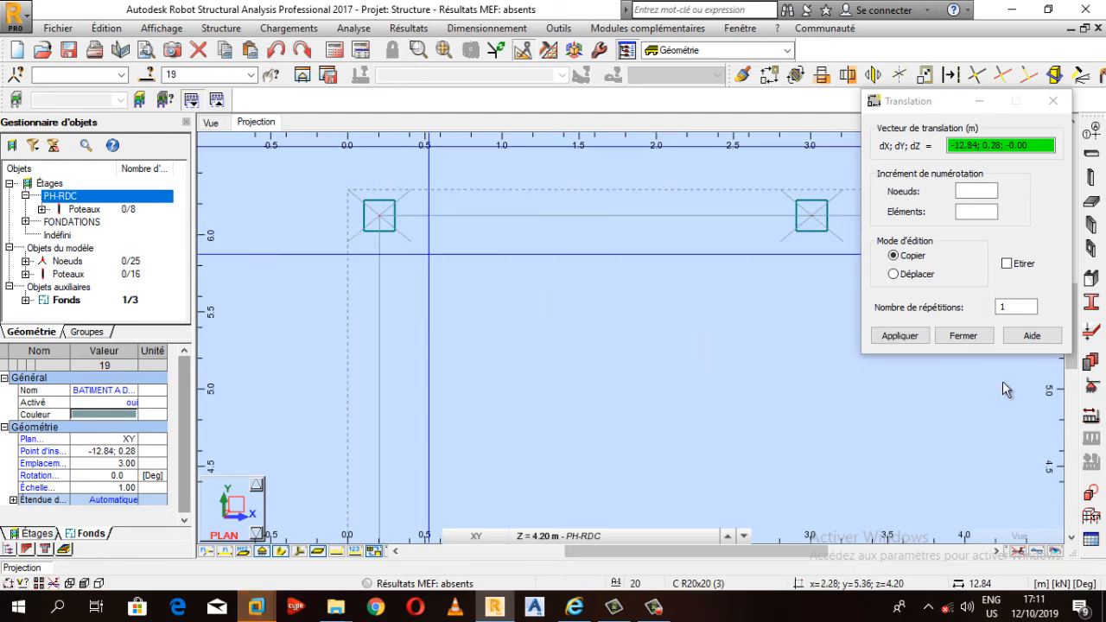
Repeat the background plan's translation copy by -12.84; 0.28; 0 and delete the surplus copy.
click(900, 335)
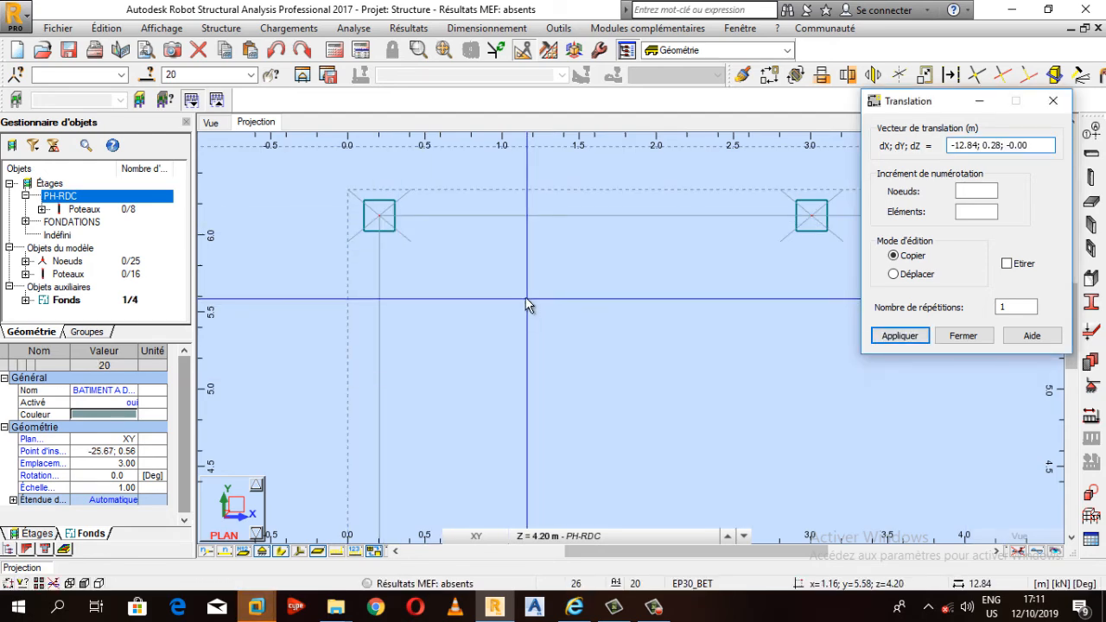
right_click(524, 302)
click(510, 316)
scroll(511, 331, down, 8)
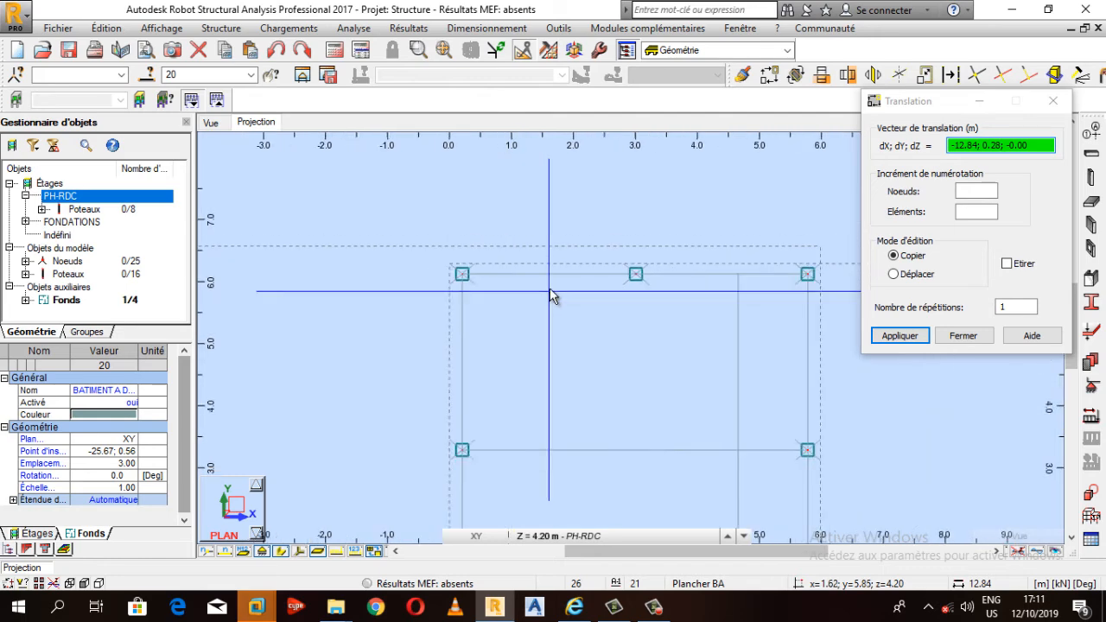
scroll(565, 281, down, 5)
right_click(566, 280)
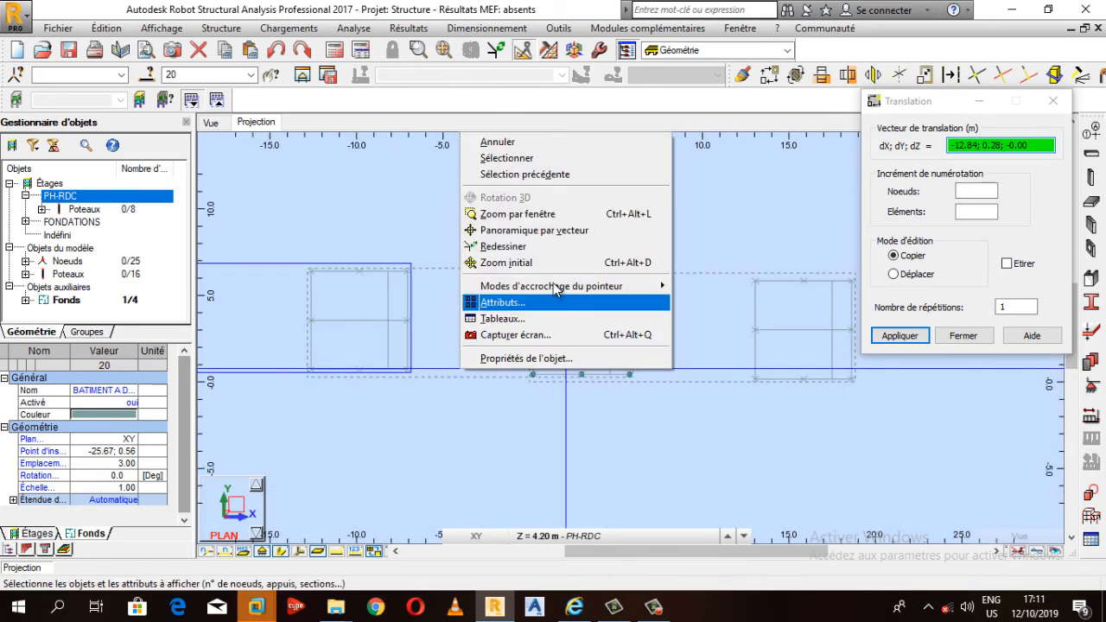
click(526, 158)
click(400, 266)
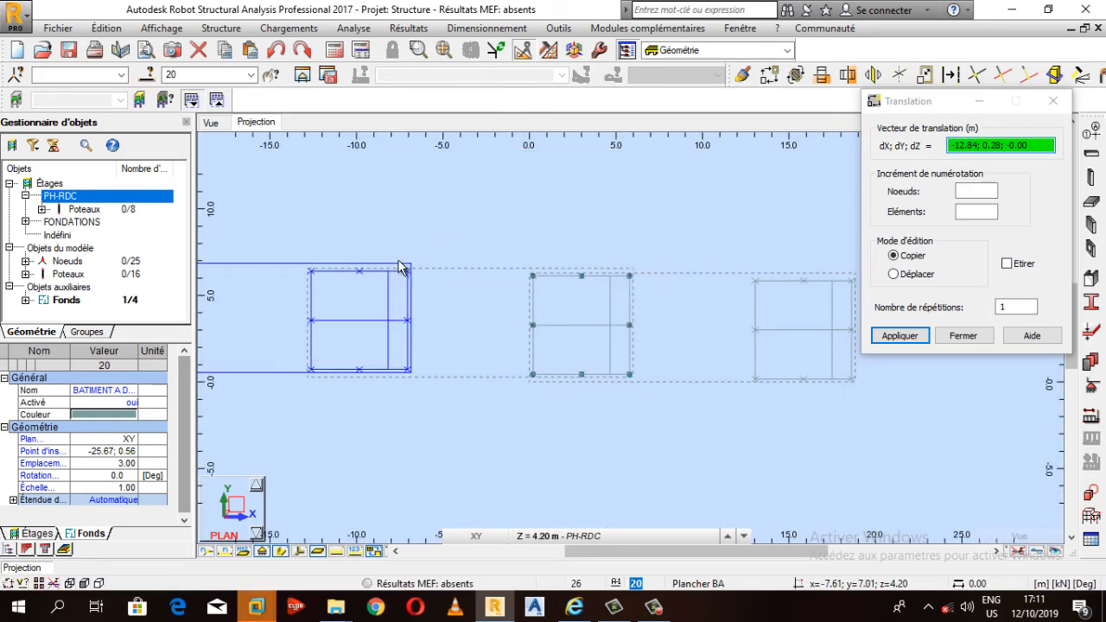
drag(399, 267, 330, 287)
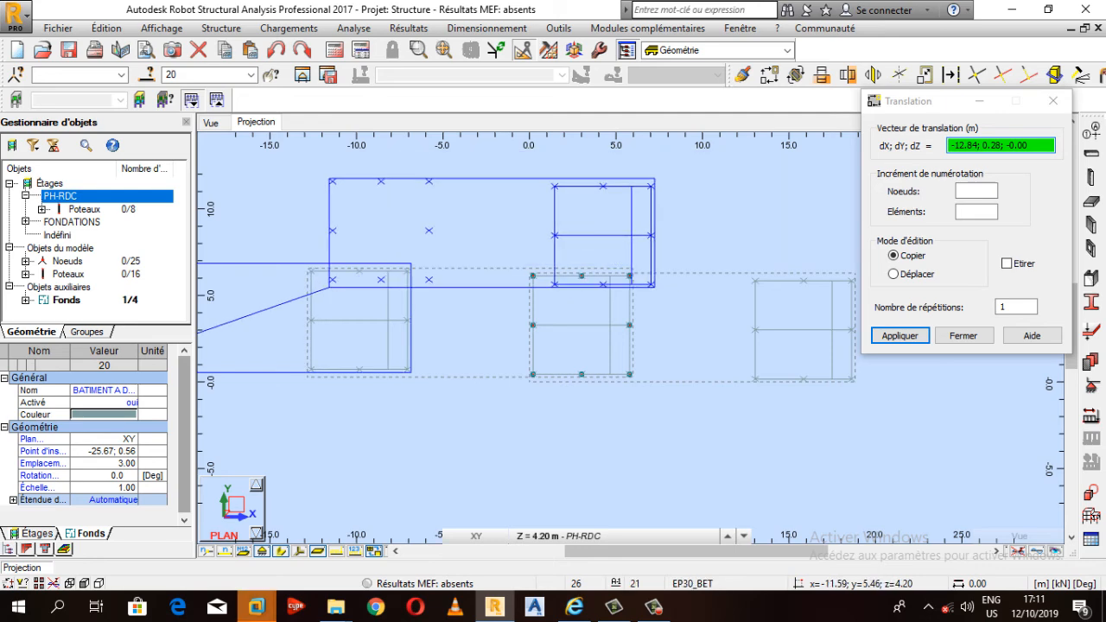
key(Delete)
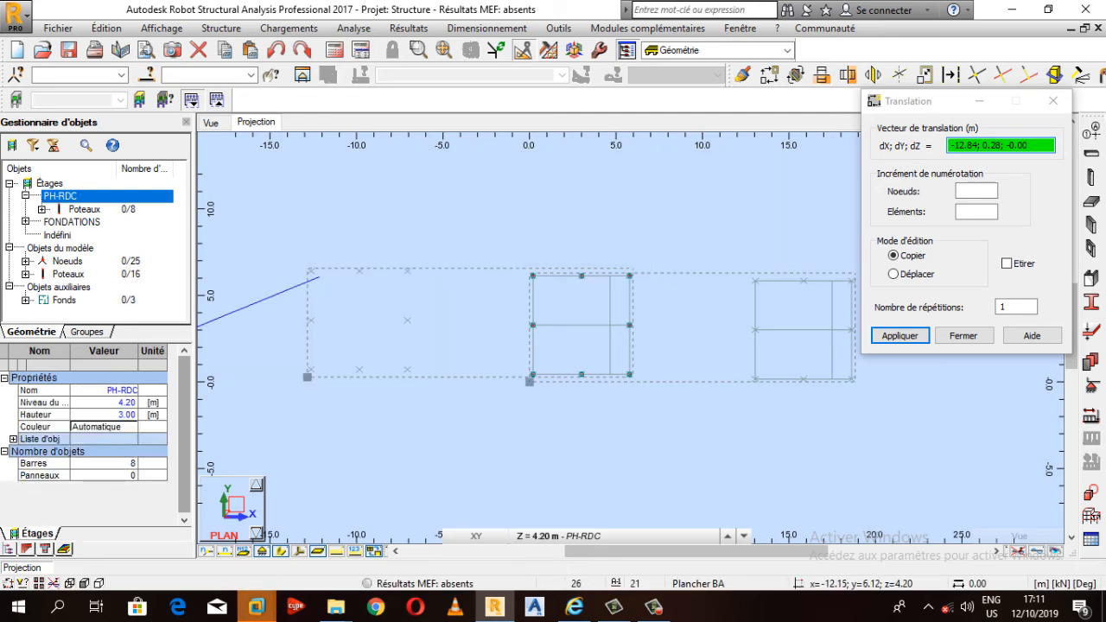
Delete the unaligned background plan to the right of the building and close the Translation dialog.
right_click(342, 285)
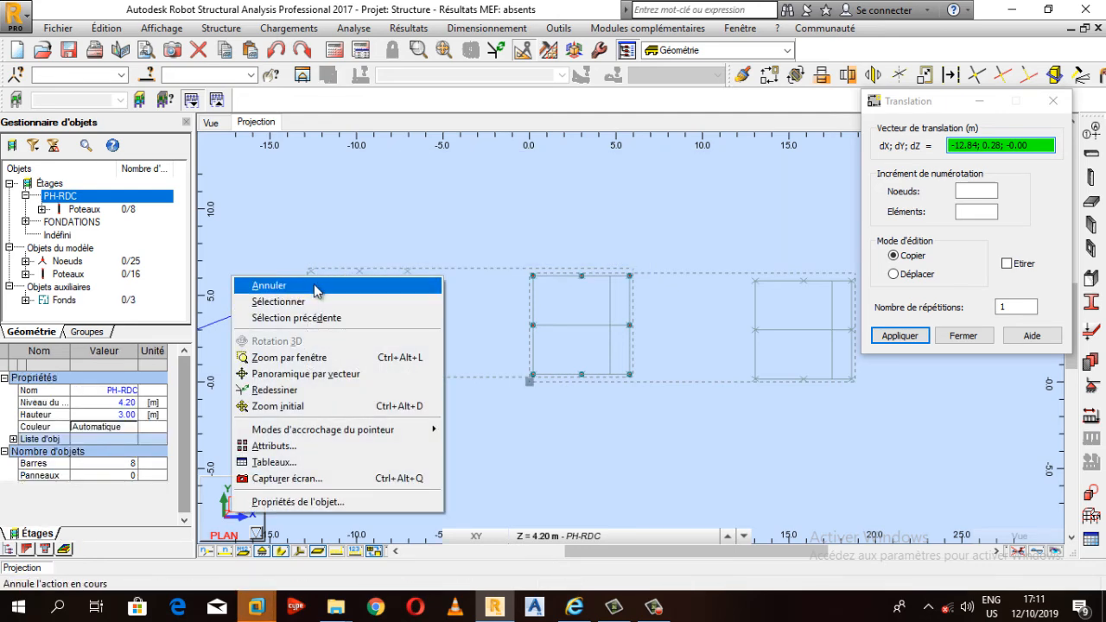
click(309, 287)
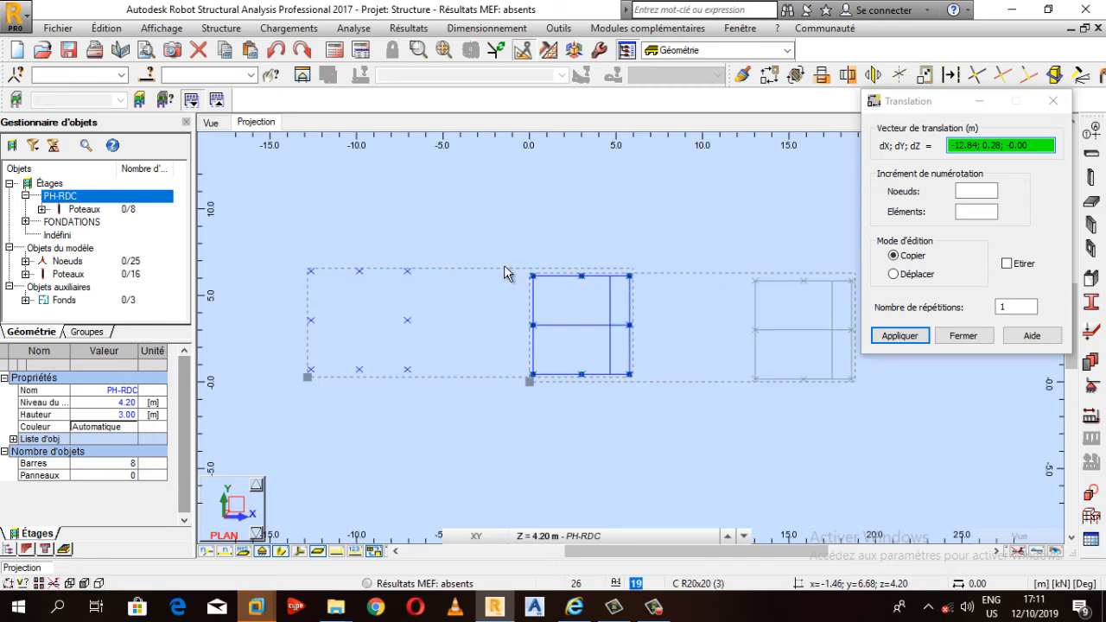
click(676, 274)
key(Delete)
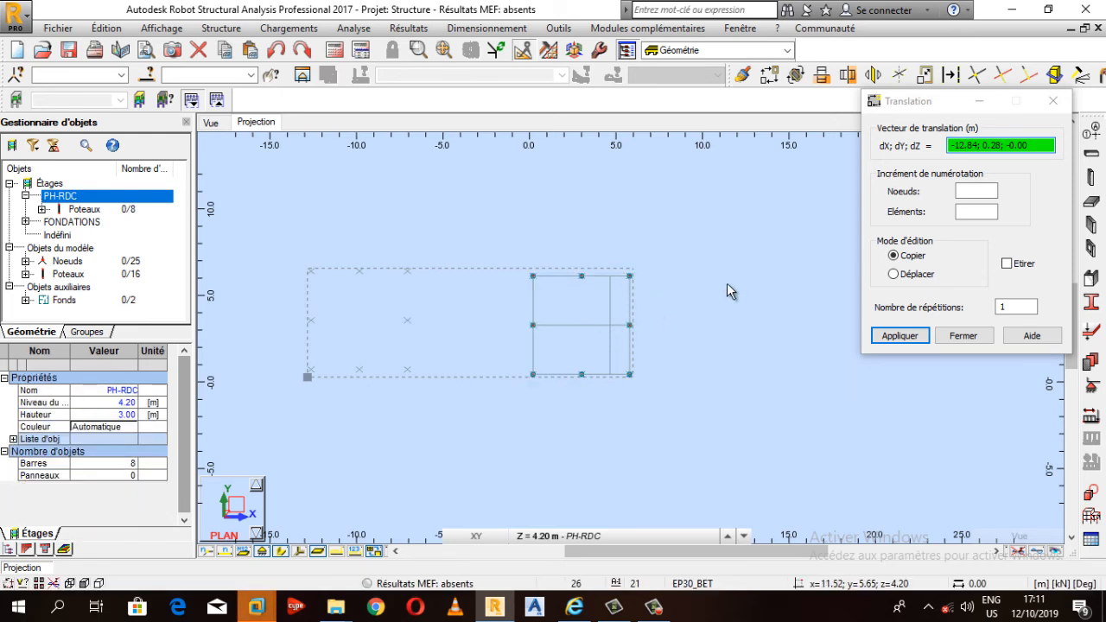
click(964, 336)
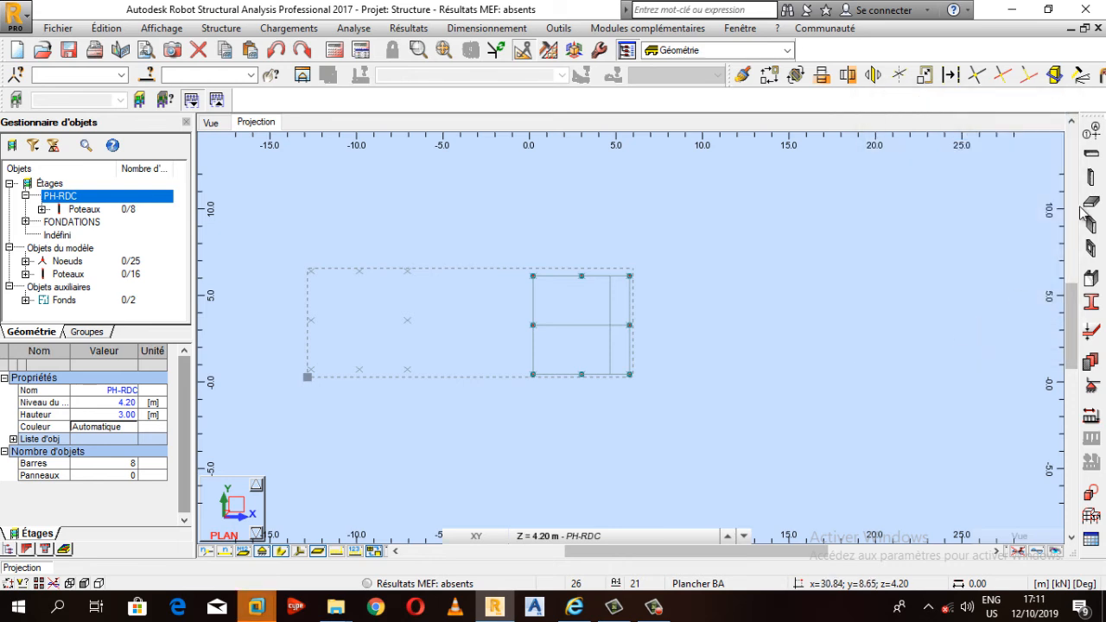
Set up a Poutre BA beam with a new rectangular BETON20 section, b 20 cm and h 40 cm.
click(1092, 156)
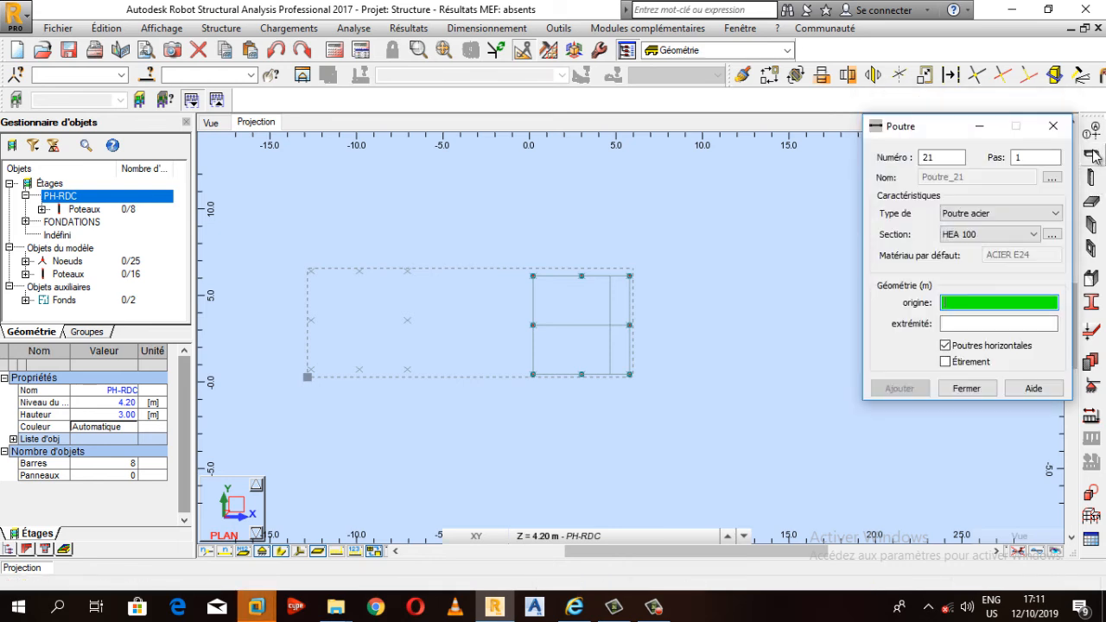
click(1015, 213)
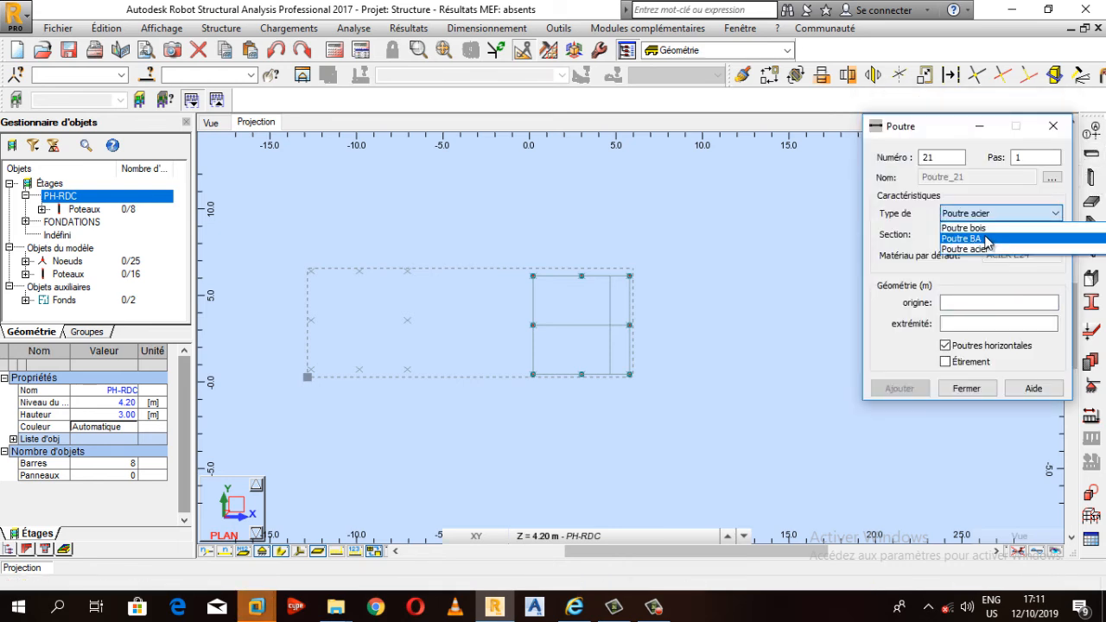
click(1037, 235)
click(1051, 236)
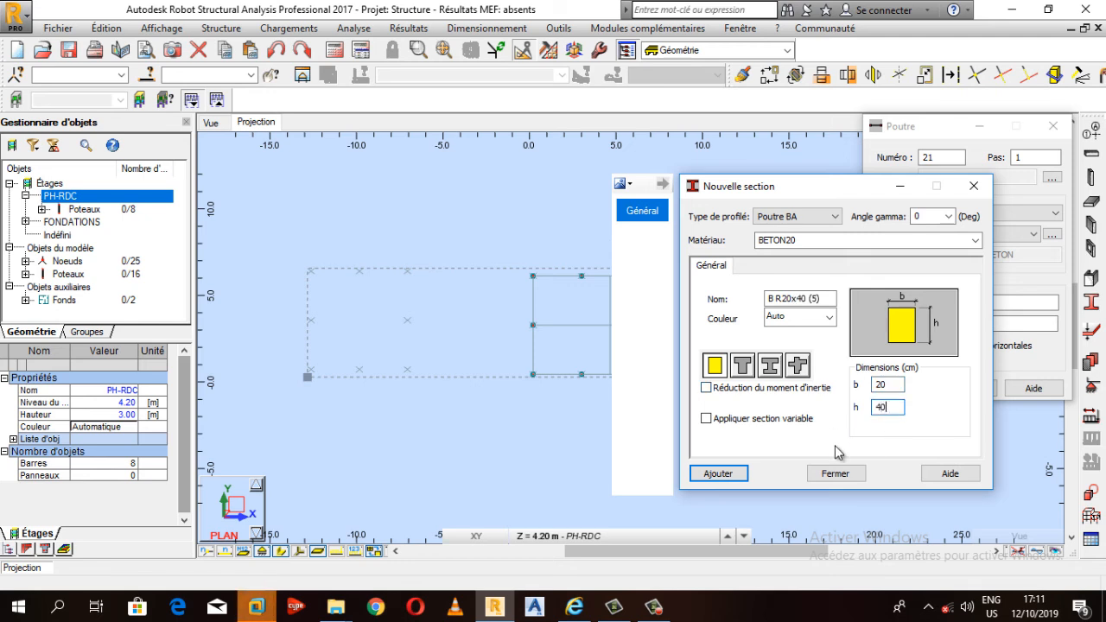
click(729, 477)
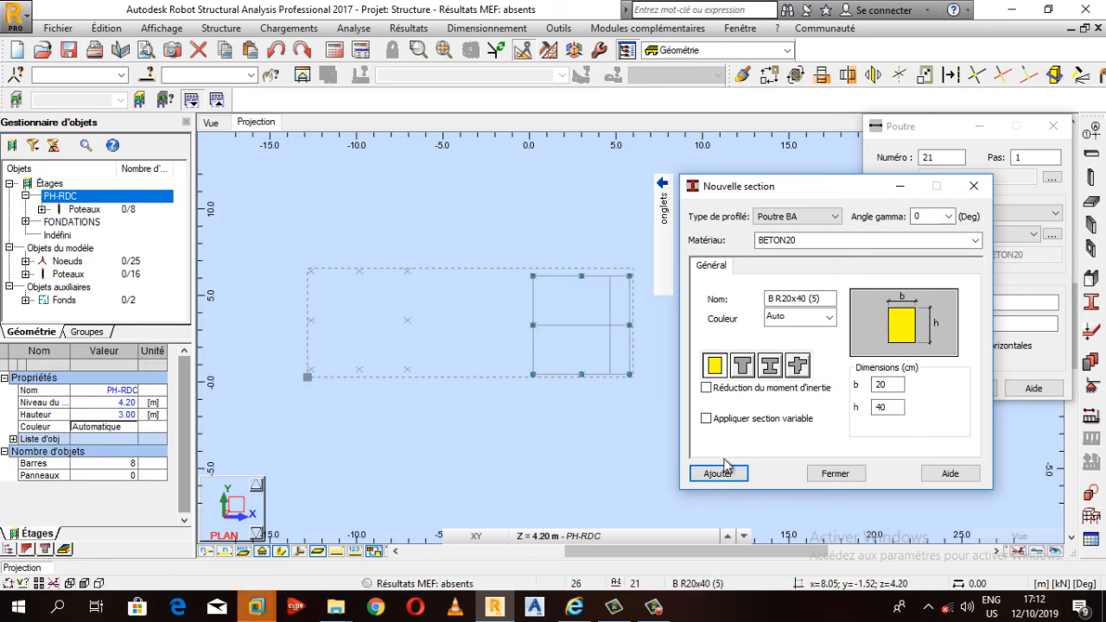
click(834, 474)
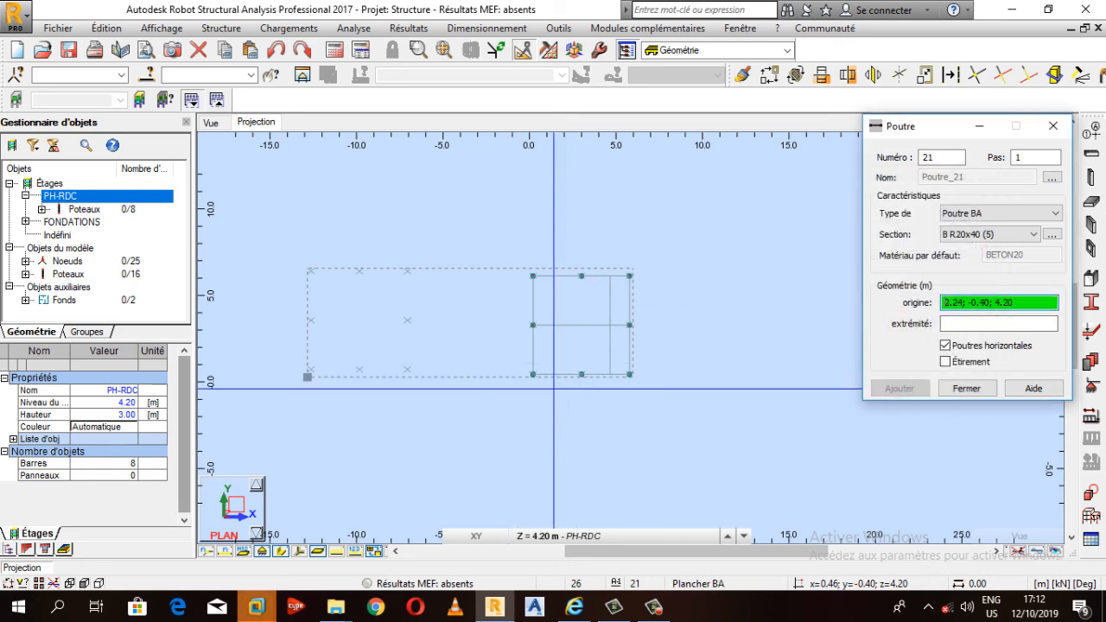
Place three X-direction beams on the PH-RDC storey from x = 0.20 to 5.78, at y = 0.45, 3.29 and 6.12.
right_click(545, 374)
scroll(544, 373, up, 6)
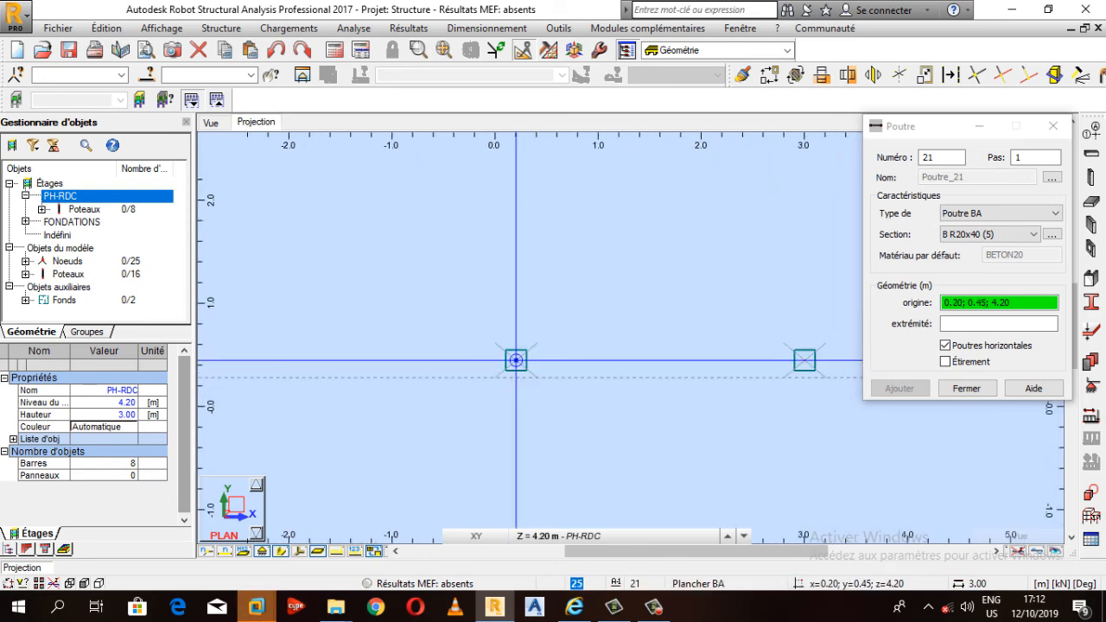
click(516, 359)
scroll(423, 389, down, 3)
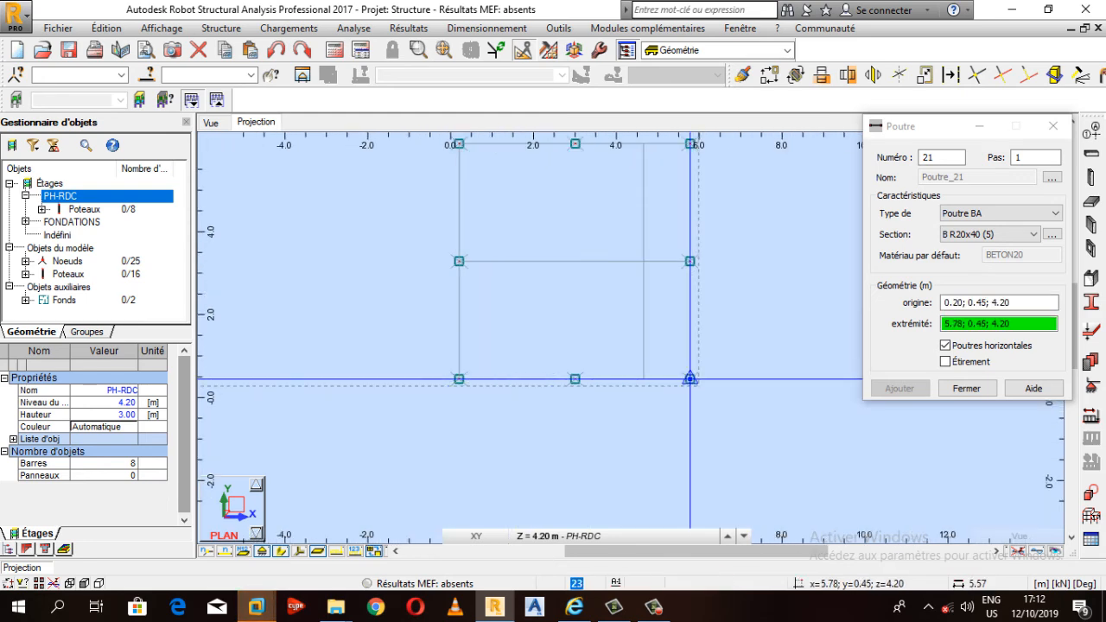
click(683, 366)
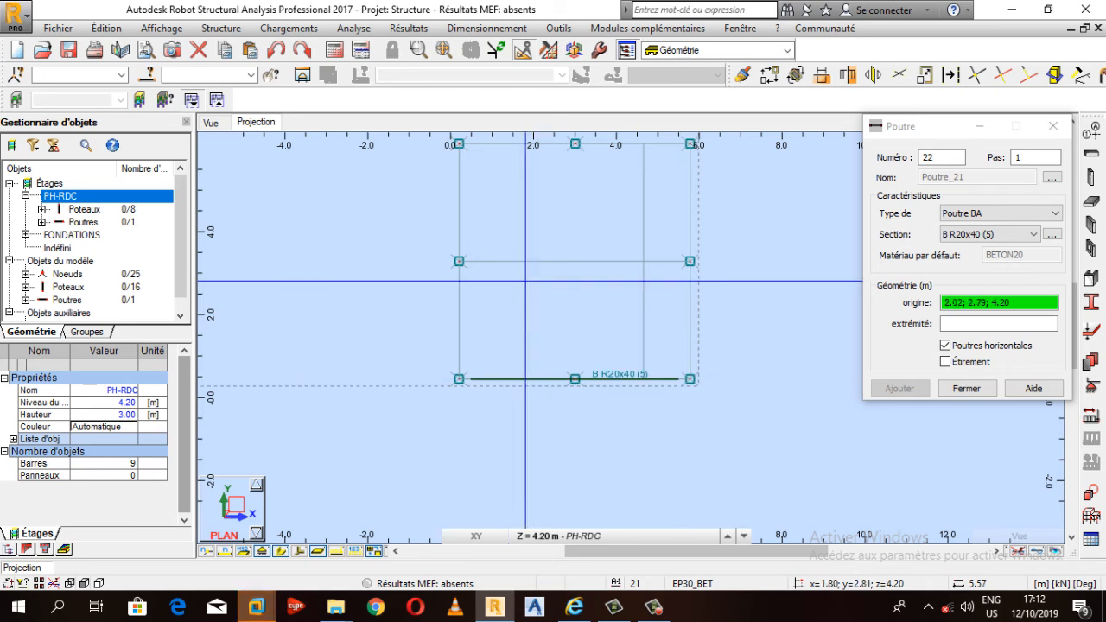
scroll(496, 281, up, 2)
click(438, 250)
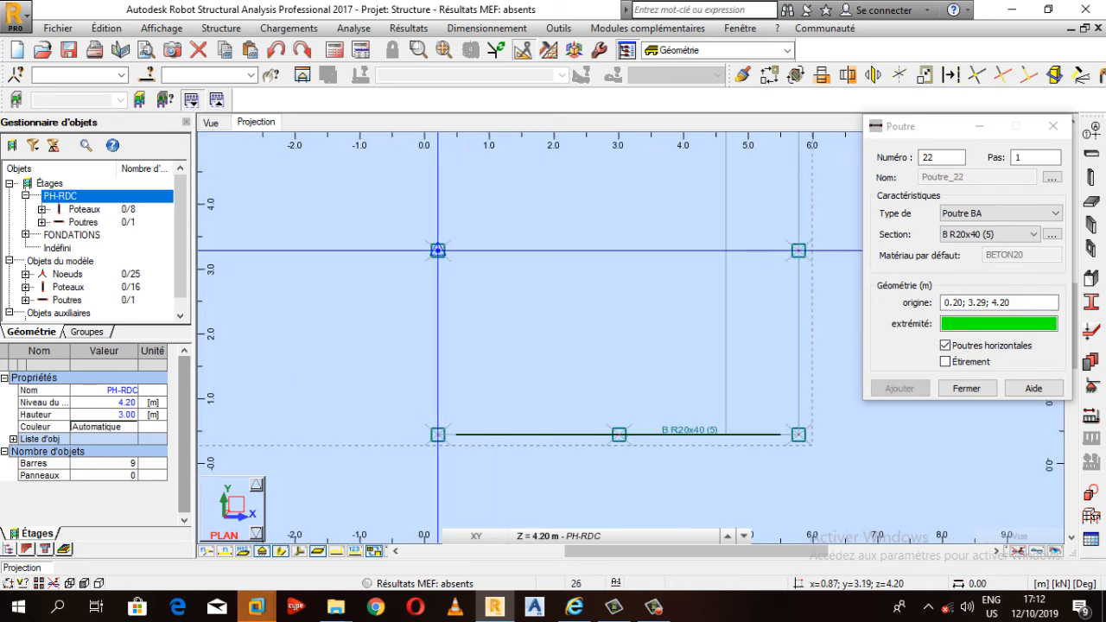
click(798, 251)
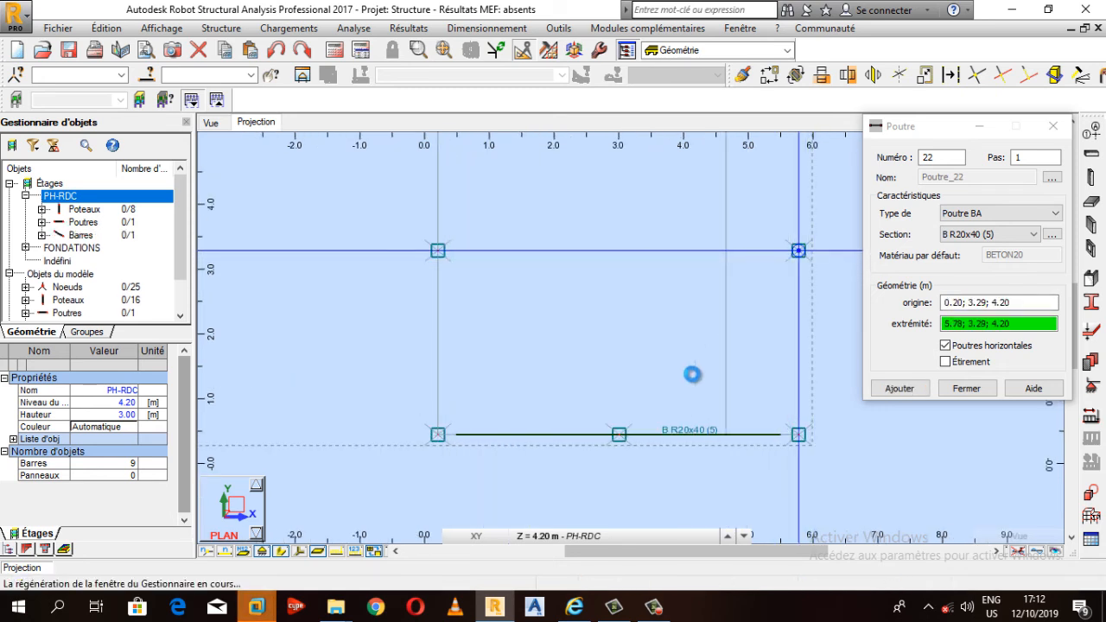
scroll(585, 340, down, 2)
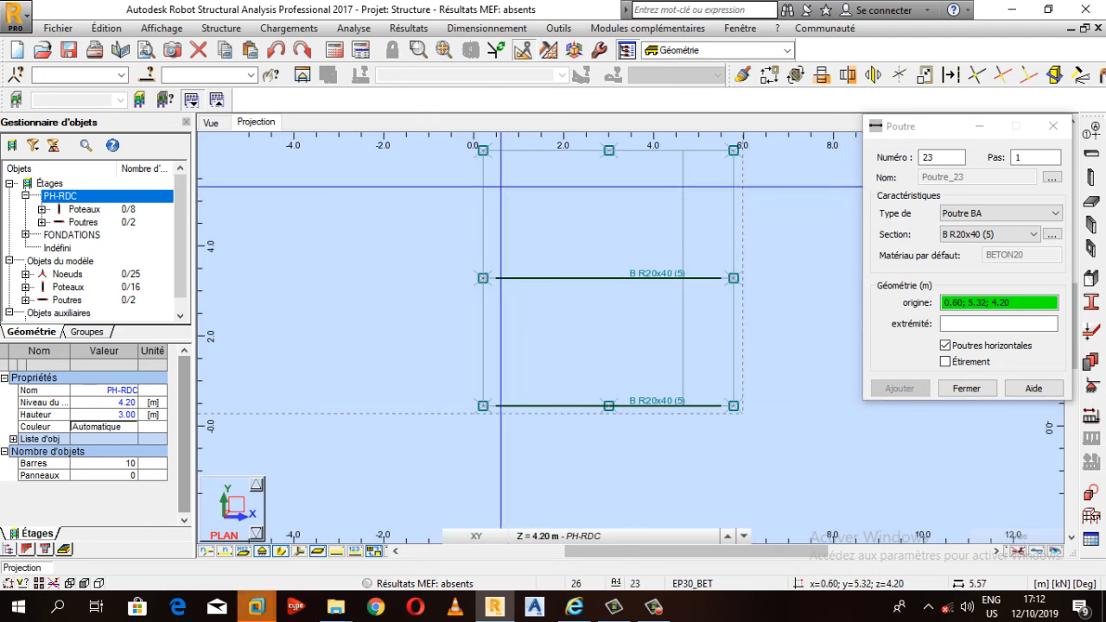
click(483, 150)
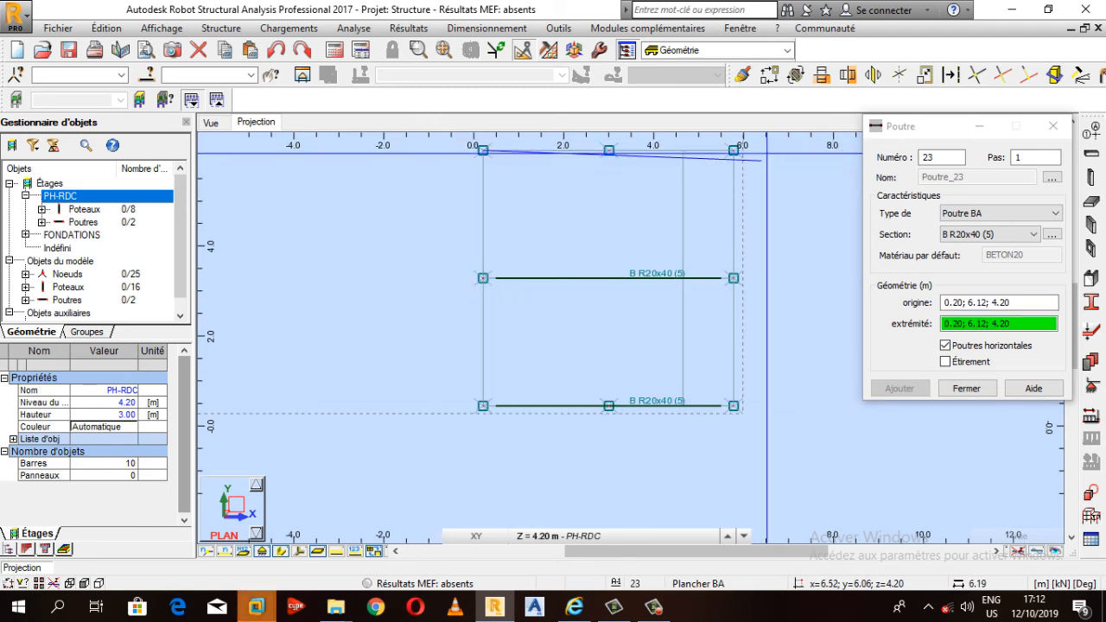
click(734, 150)
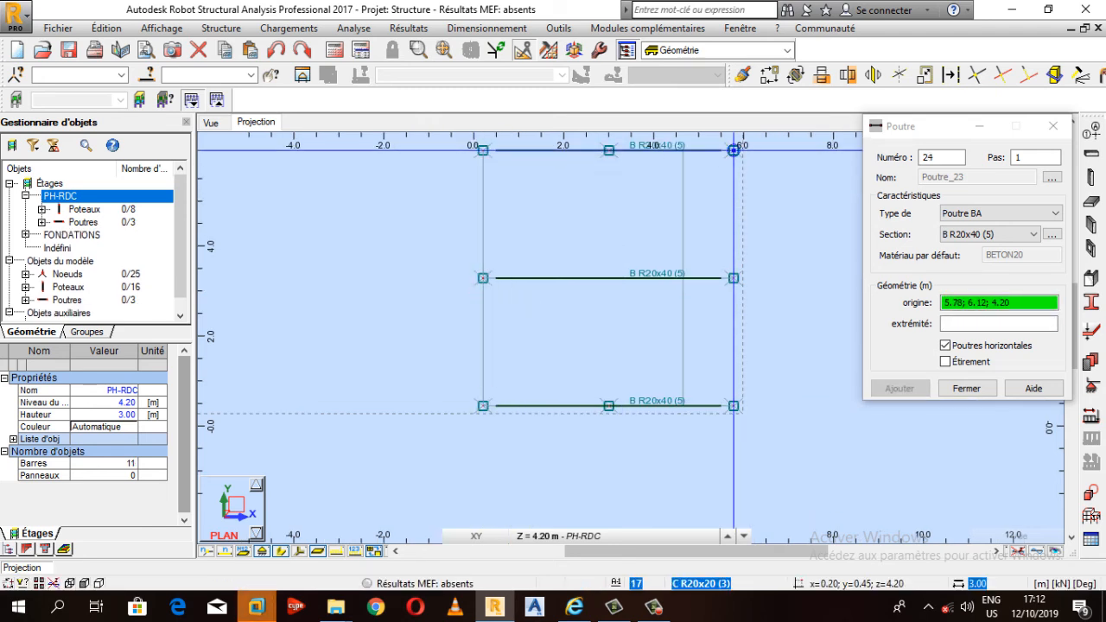
Place three Y-direction beams from y = 0.45 to 6.12, at x = 0.20, 4.65 and 5.78.
click(483, 405)
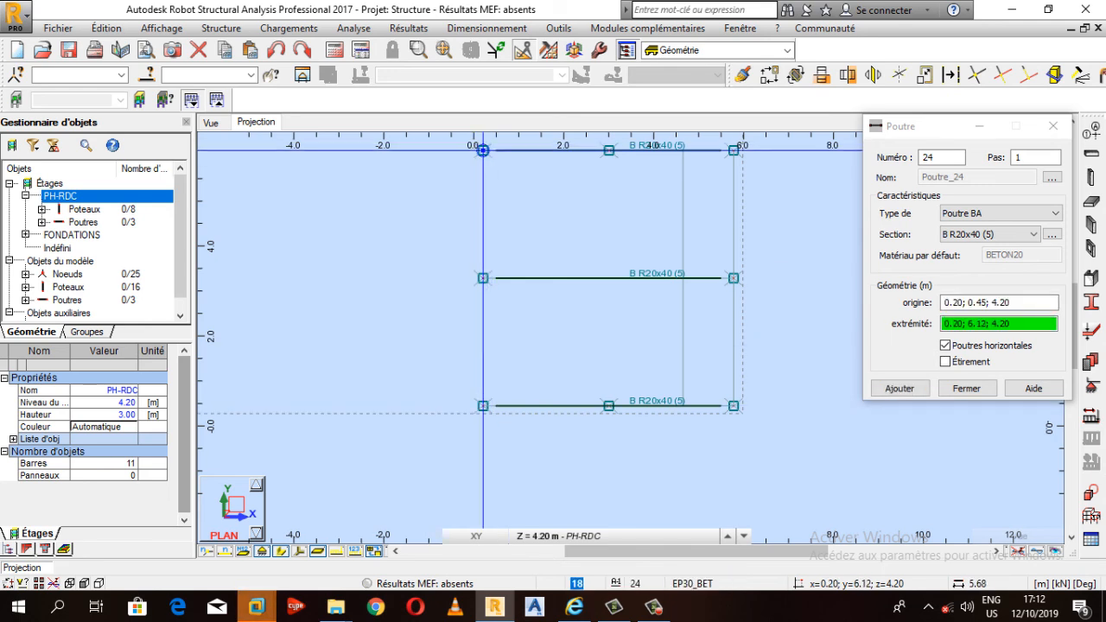
click(483, 151)
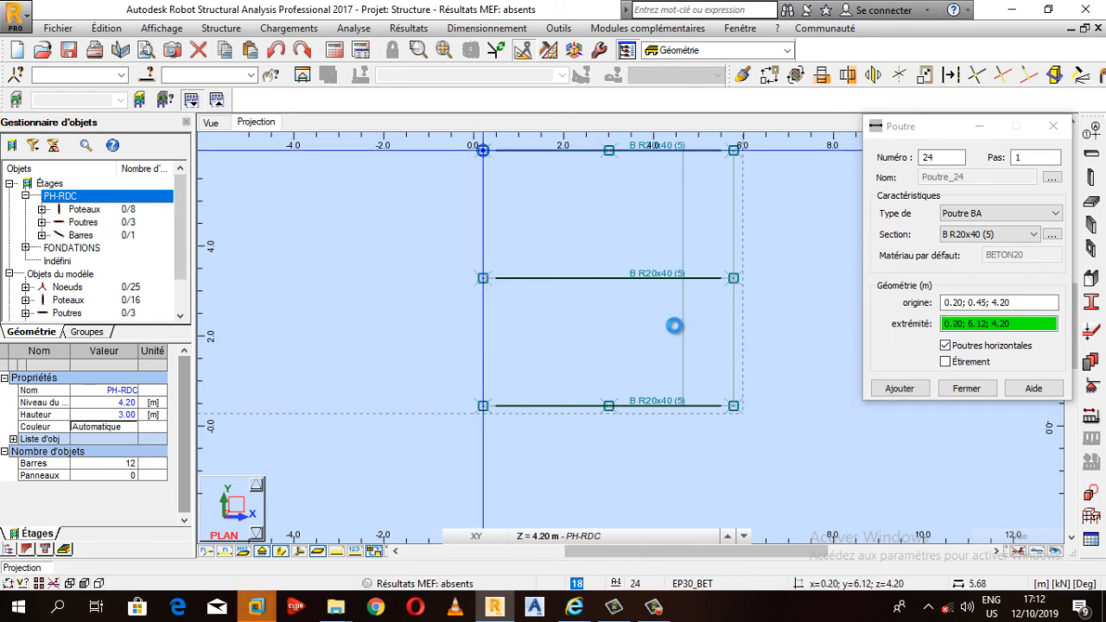
click(683, 405)
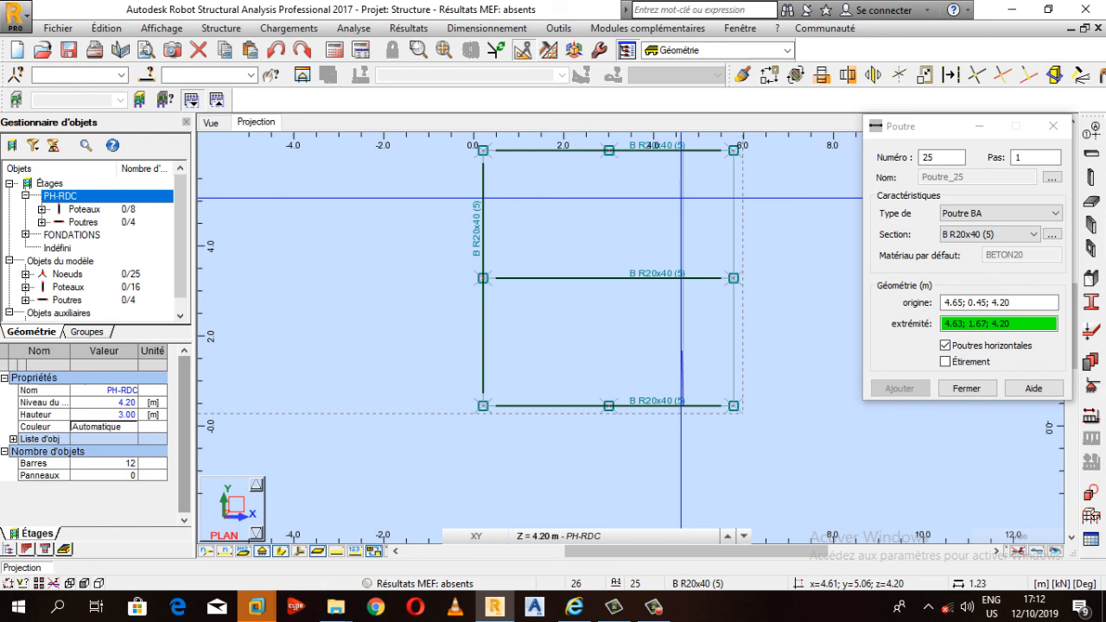
click(683, 150)
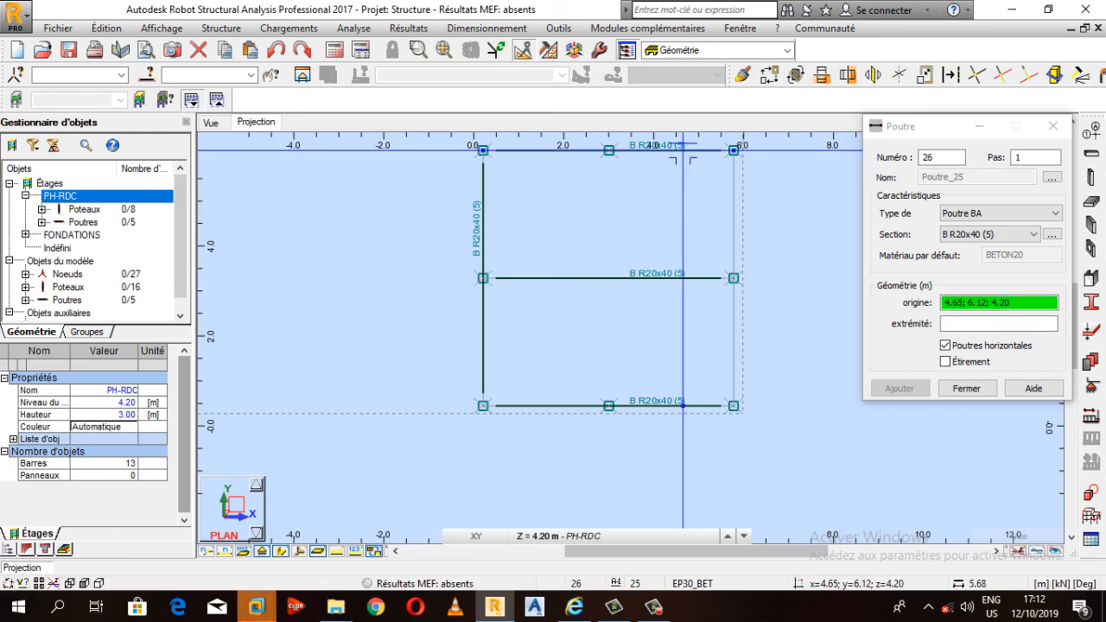
click(733, 405)
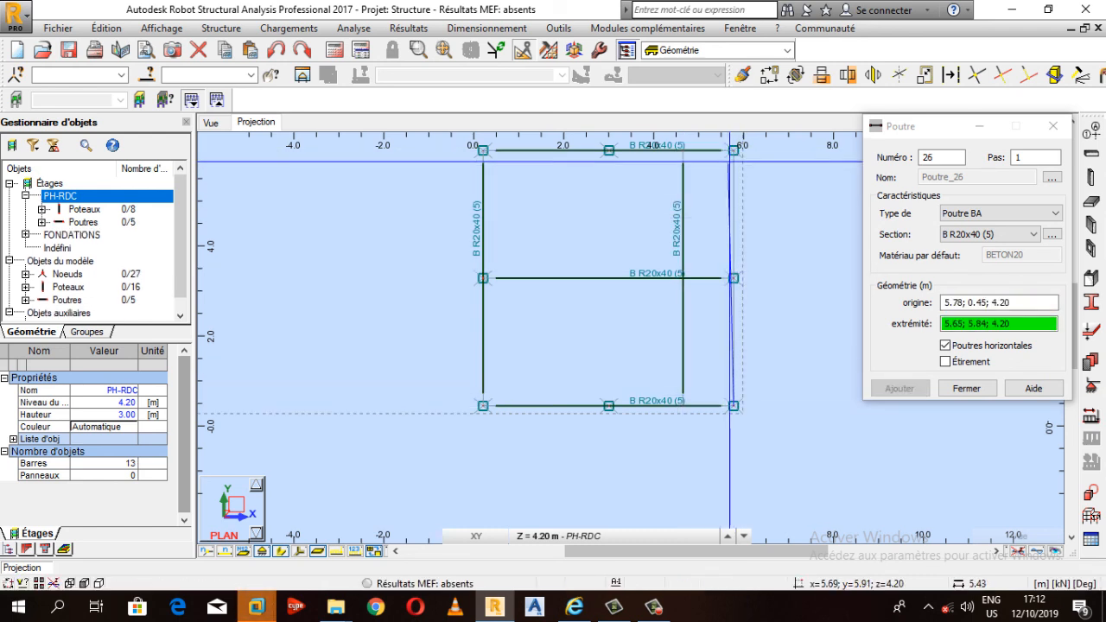
click(733, 151)
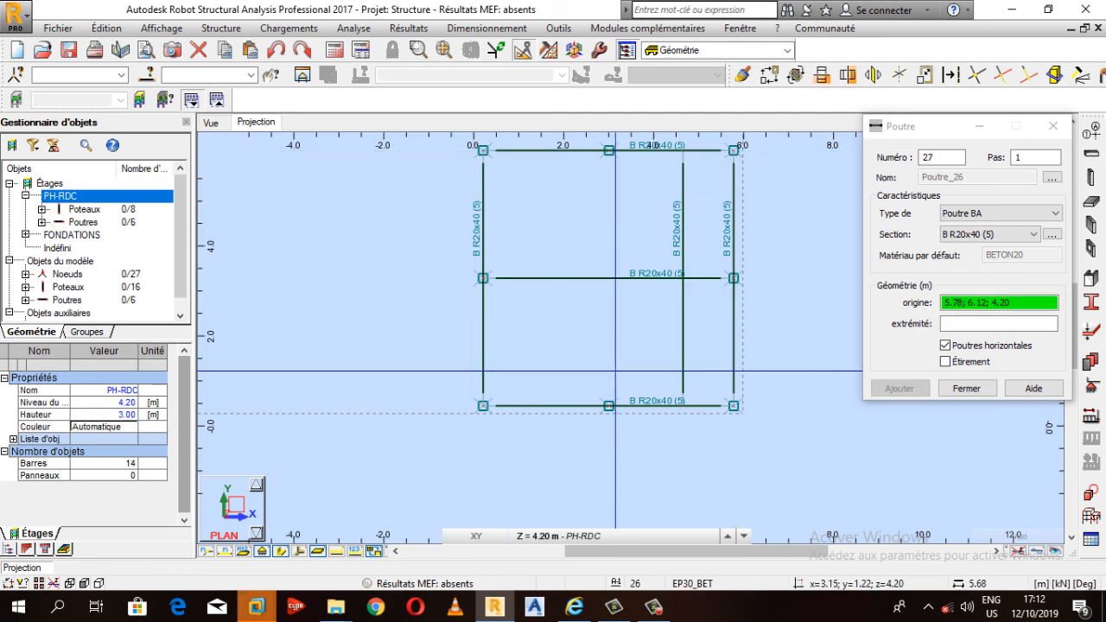
scroll(496, 329, up, 2)
scroll(483, 329, down, 2)
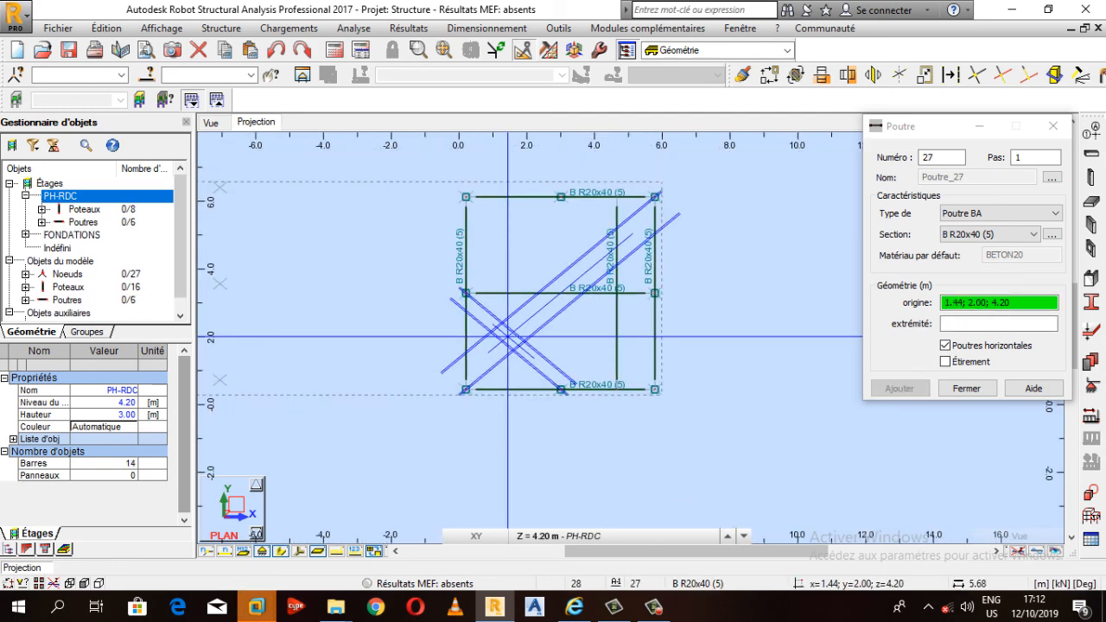
scroll(508, 337, up, 3)
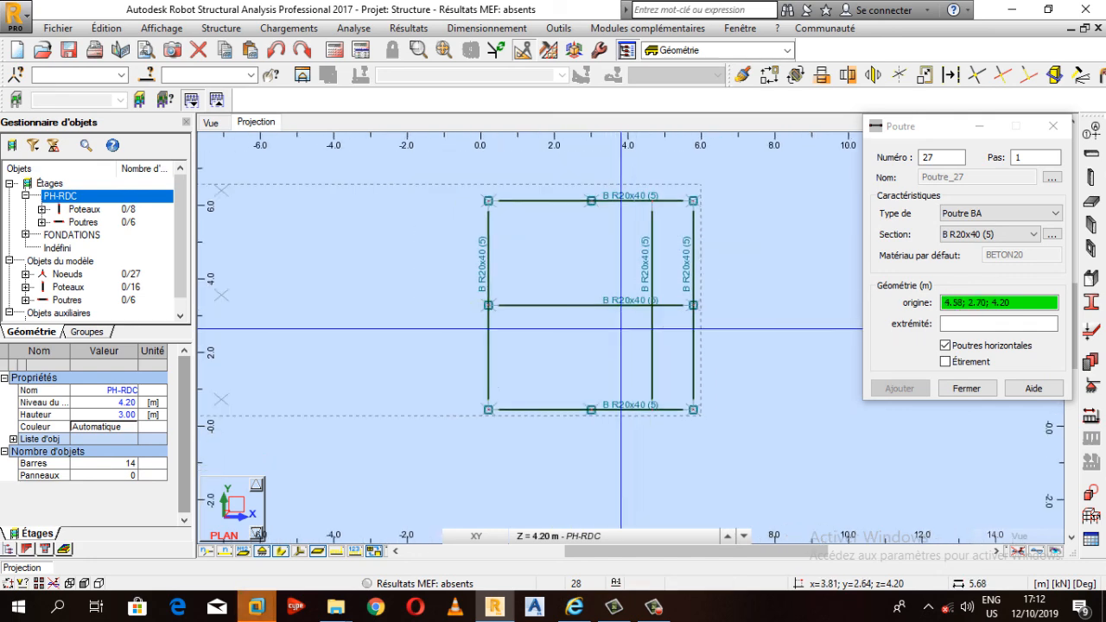
scroll(585, 305, down, 2)
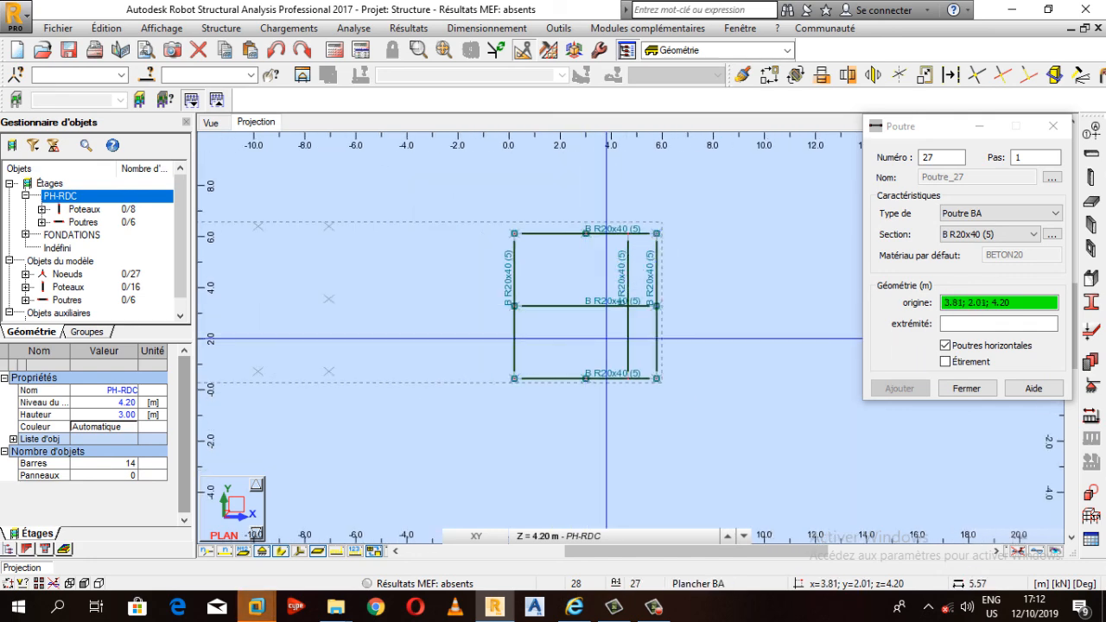
scroll(657, 298, up, 1)
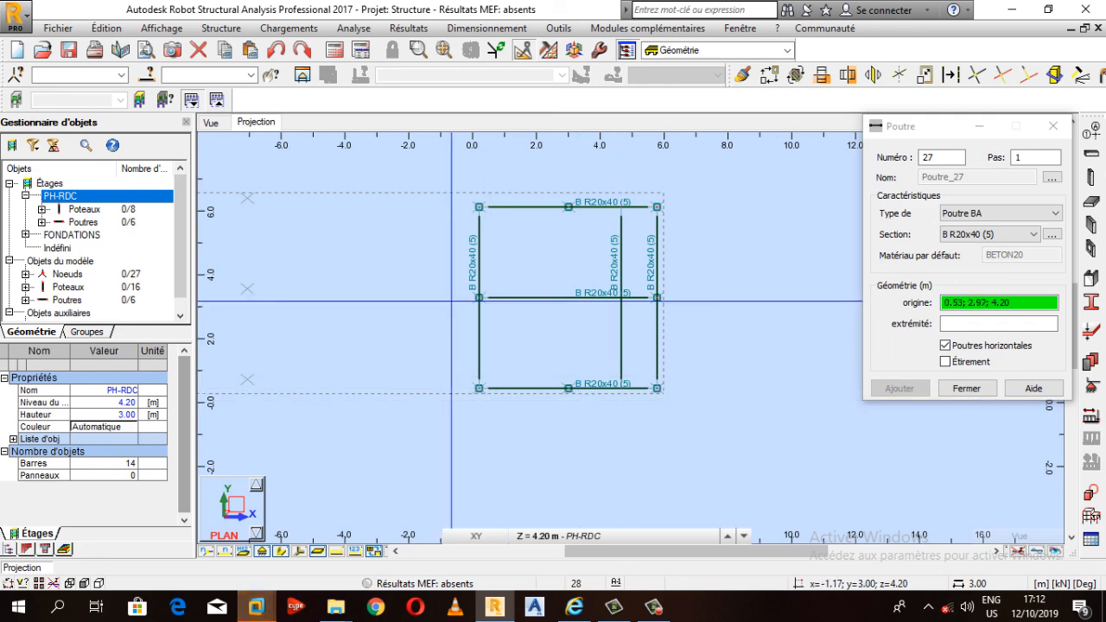